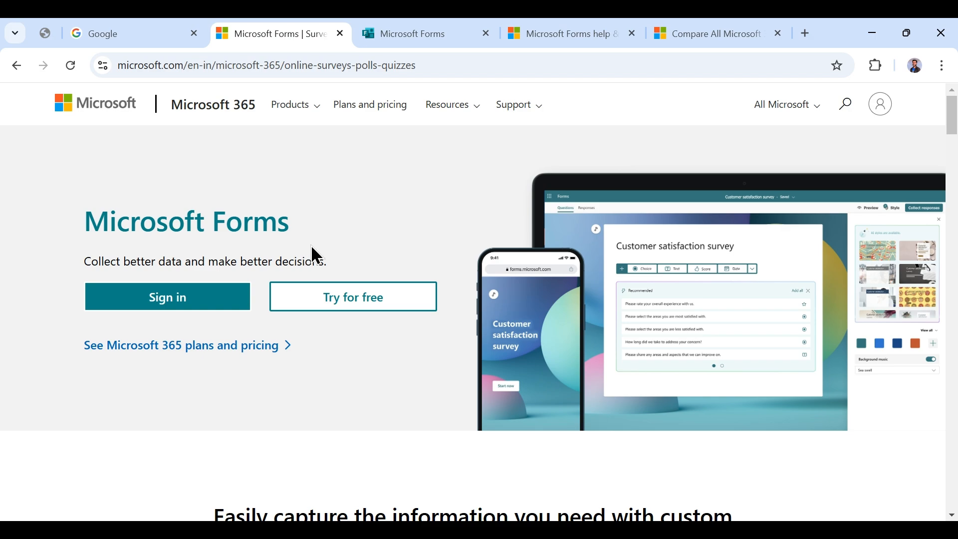
# - Run a Google search for Microsoft Forms, then return to the Forms welcome page
pyautogui.click(453, 29)
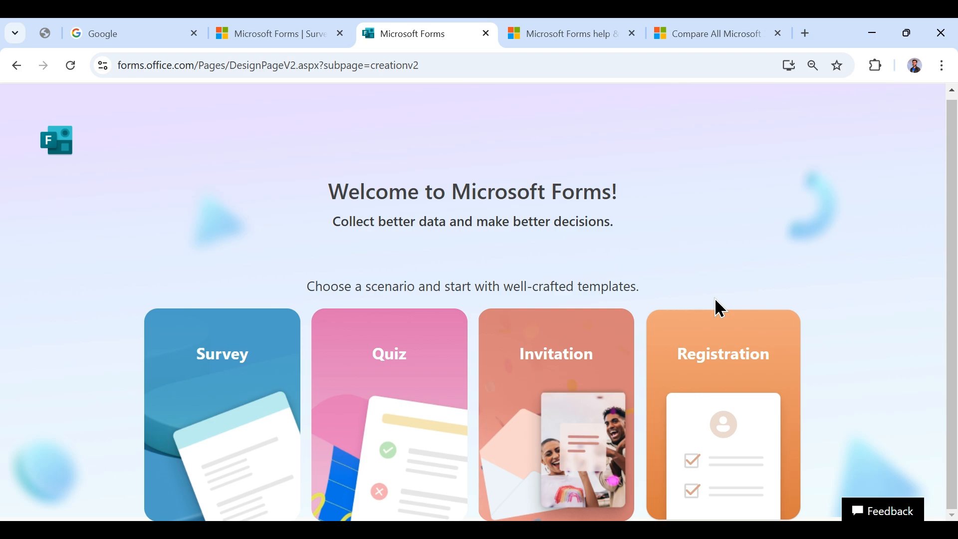
pyautogui.click(142, 31)
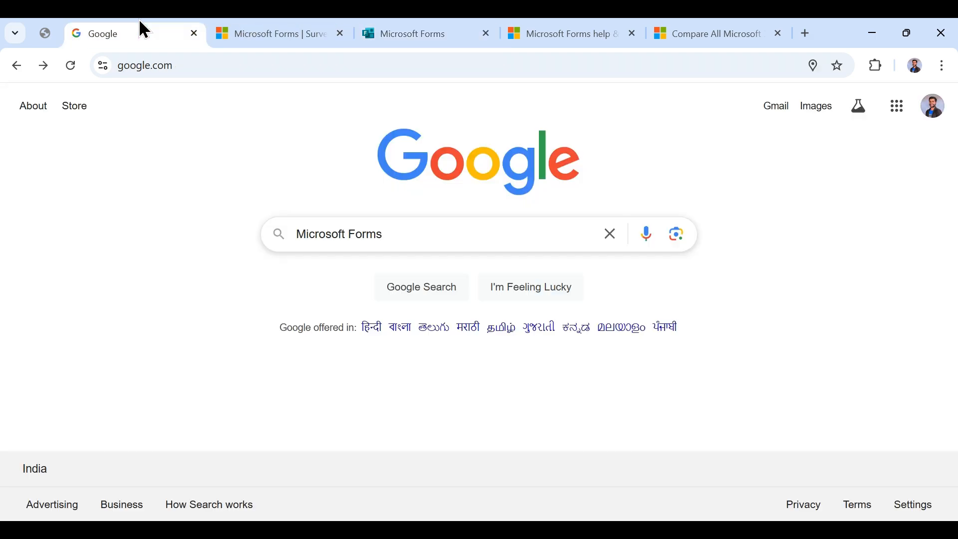
pyautogui.click(508, 246)
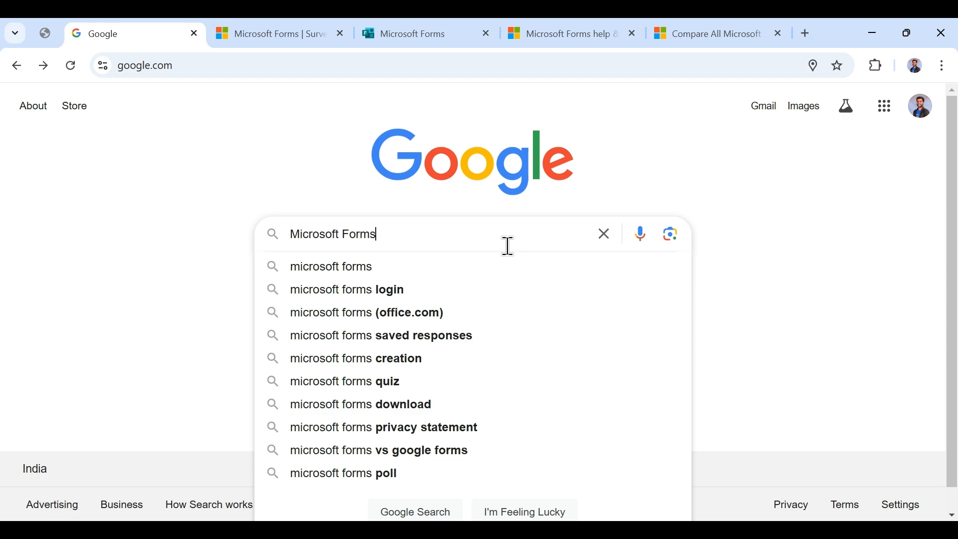
pyautogui.press('Return')
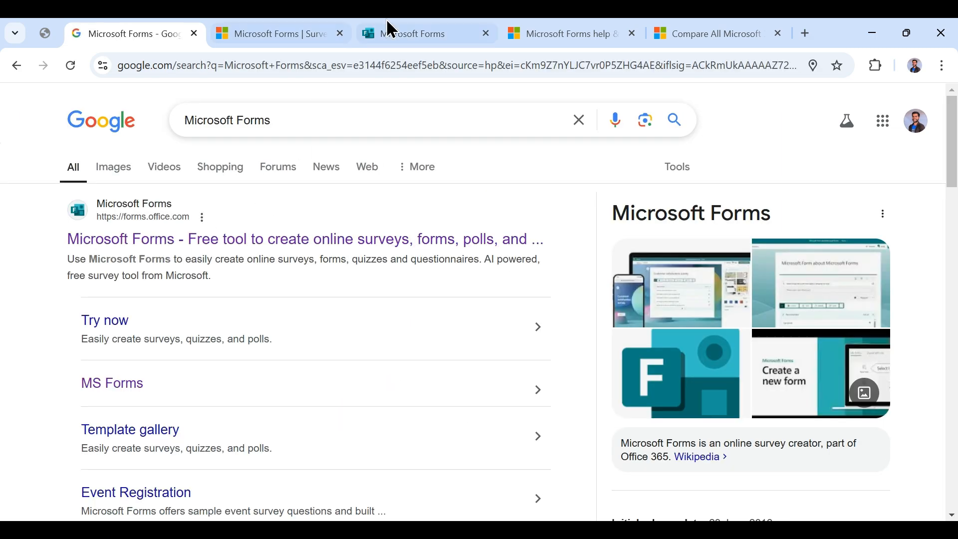
pyautogui.click(401, 31)
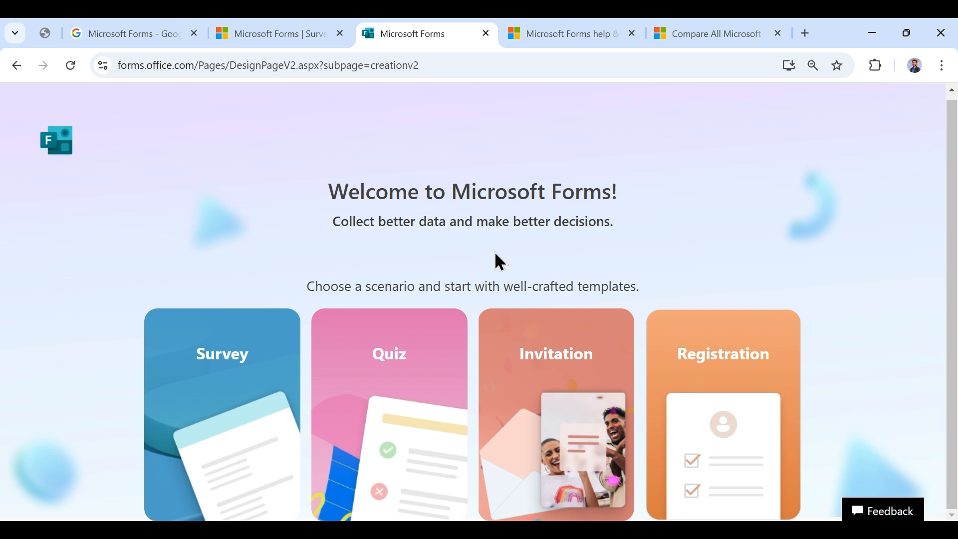
# - Start a Registration form from the Event registration template and close the templates panel
pyautogui.click(742, 400)
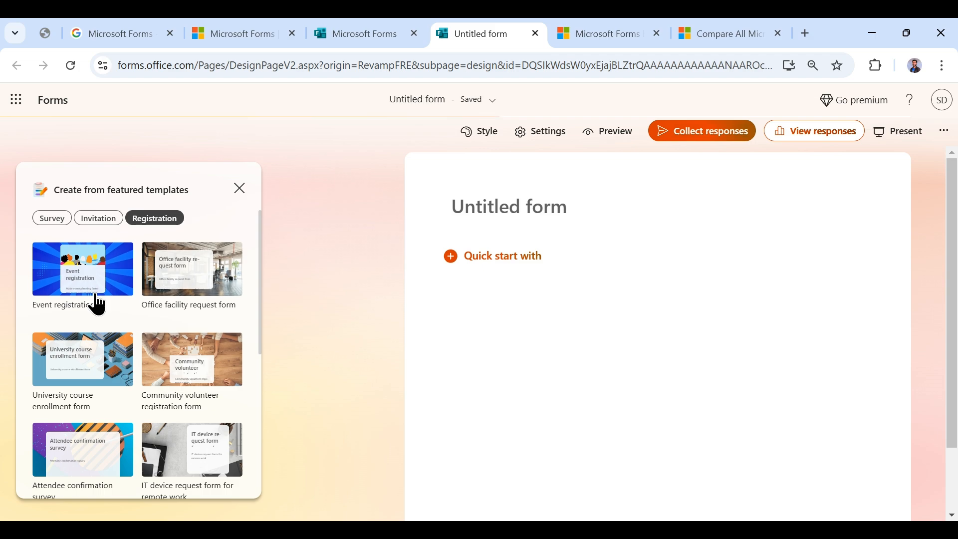
pyautogui.scroll(-3, 164, 339)
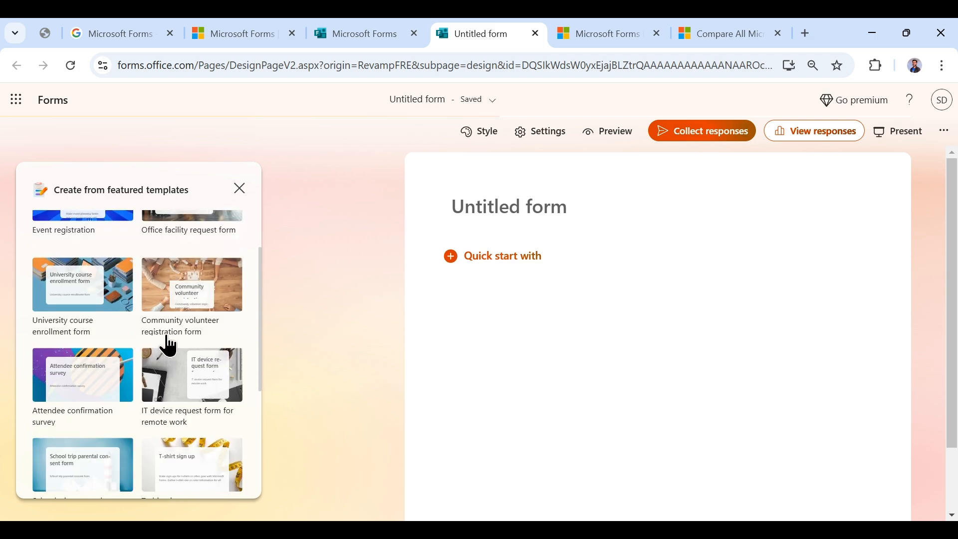
pyautogui.scroll(-3, 112, 354)
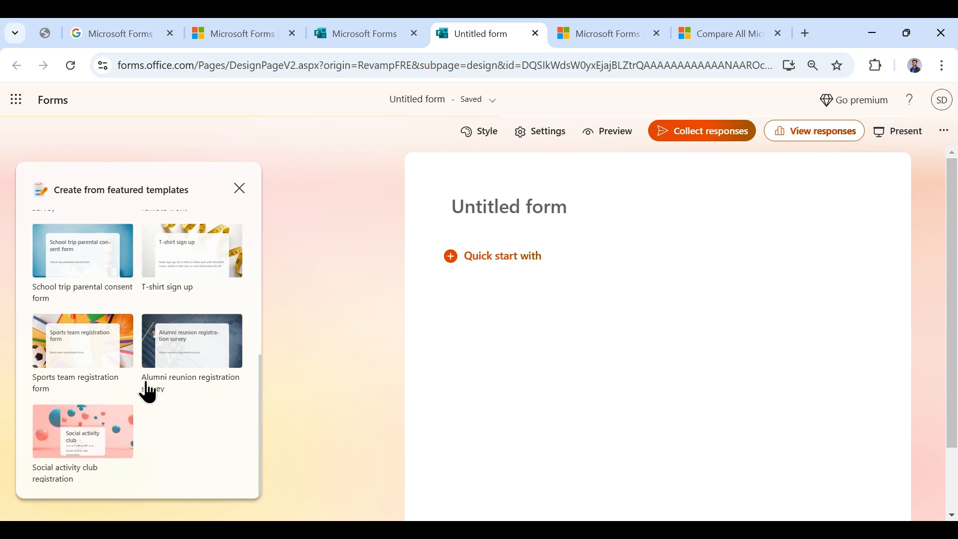
pyautogui.scroll(6, 117, 375)
pyautogui.click(97, 287)
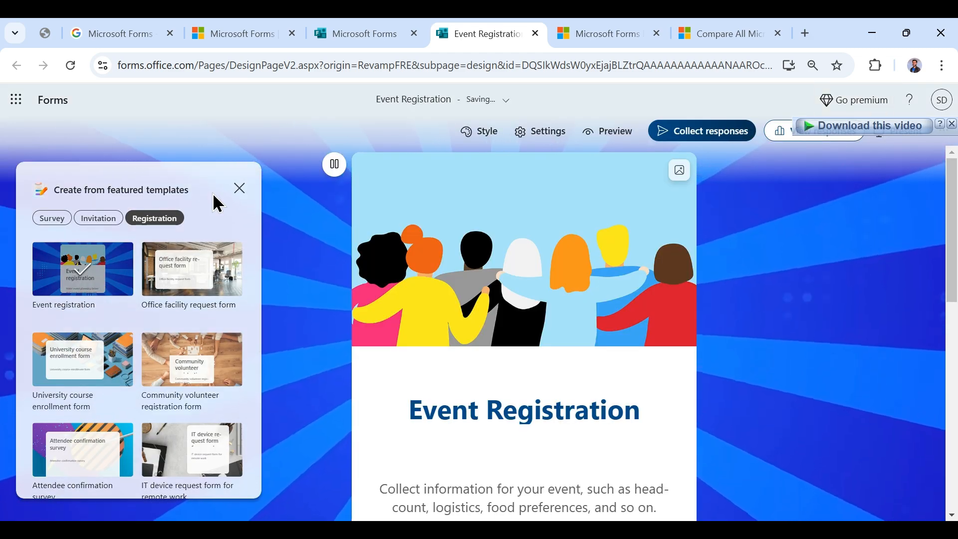
pyautogui.click(248, 191)
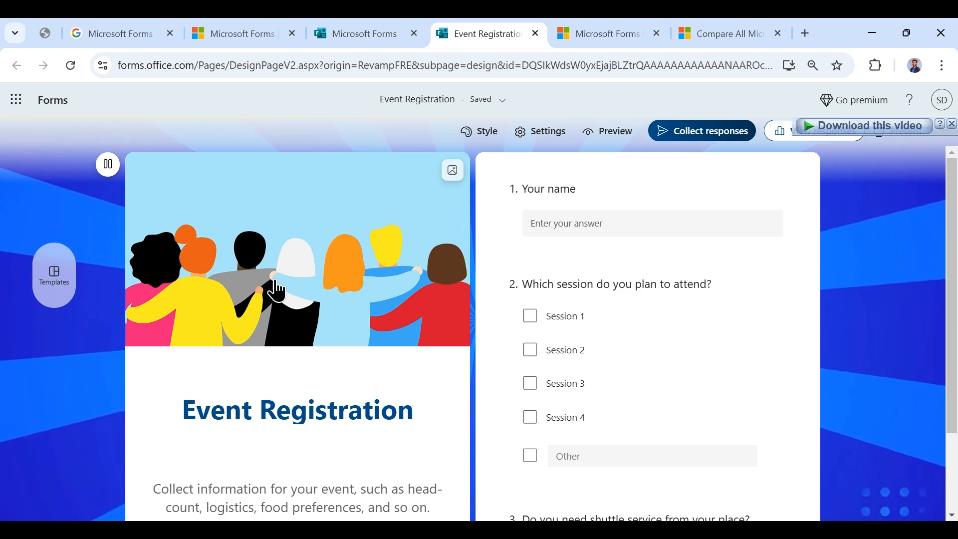
# - Open Style and try several header layouts, ending on the image-on-top layout
pyautogui.scroll(-2, 407, 227)
pyautogui.scroll(2, 415, 227)
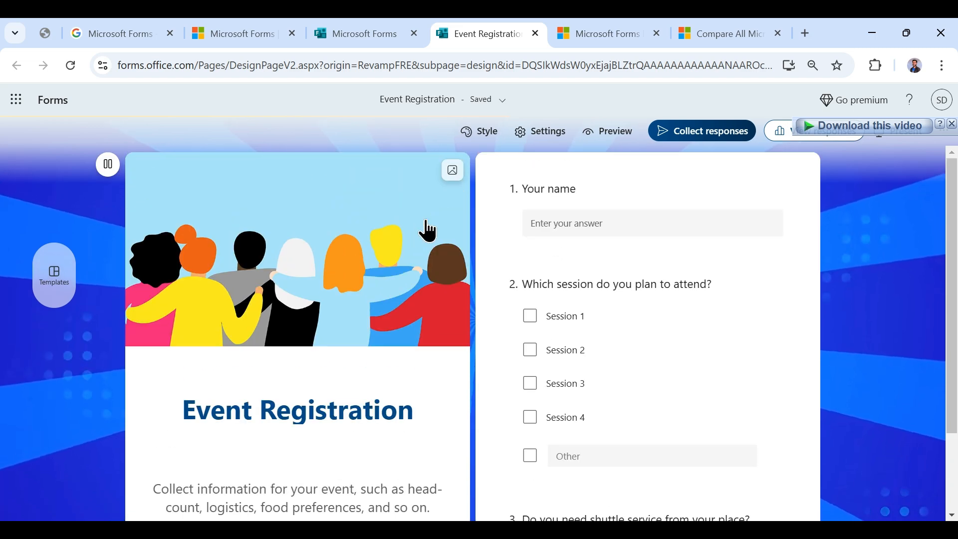
pyautogui.click(449, 170)
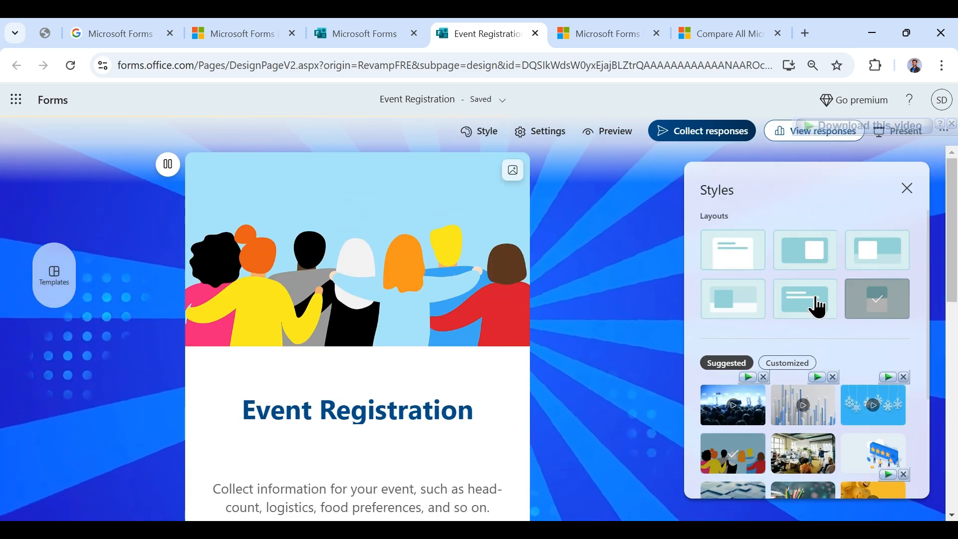
pyautogui.click(818, 258)
pyautogui.click(879, 270)
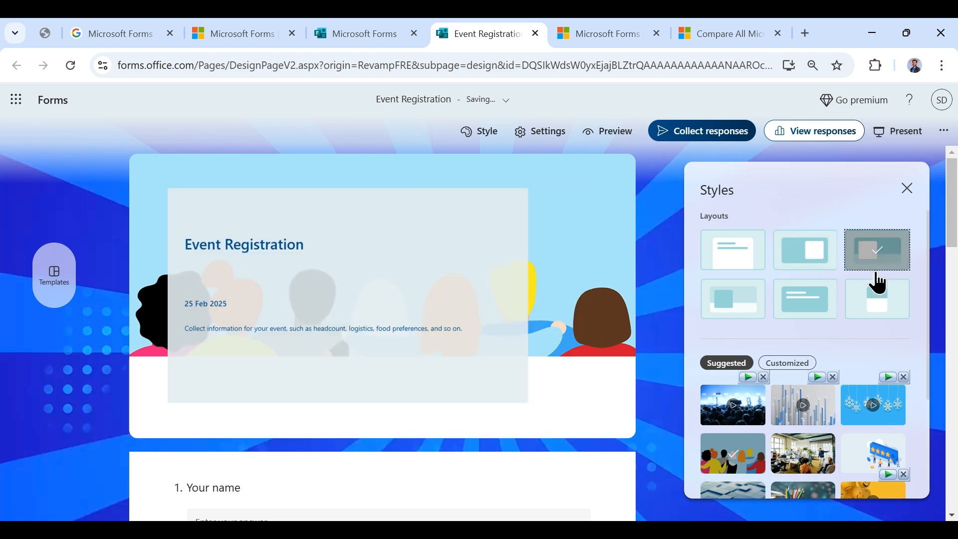
pyautogui.click(878, 305)
pyautogui.click(806, 305)
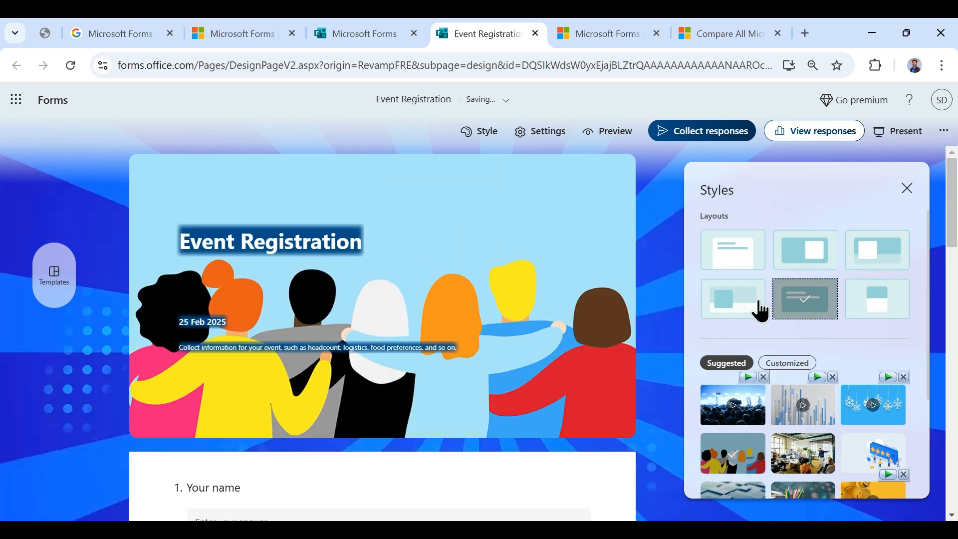
pyautogui.click(759, 304)
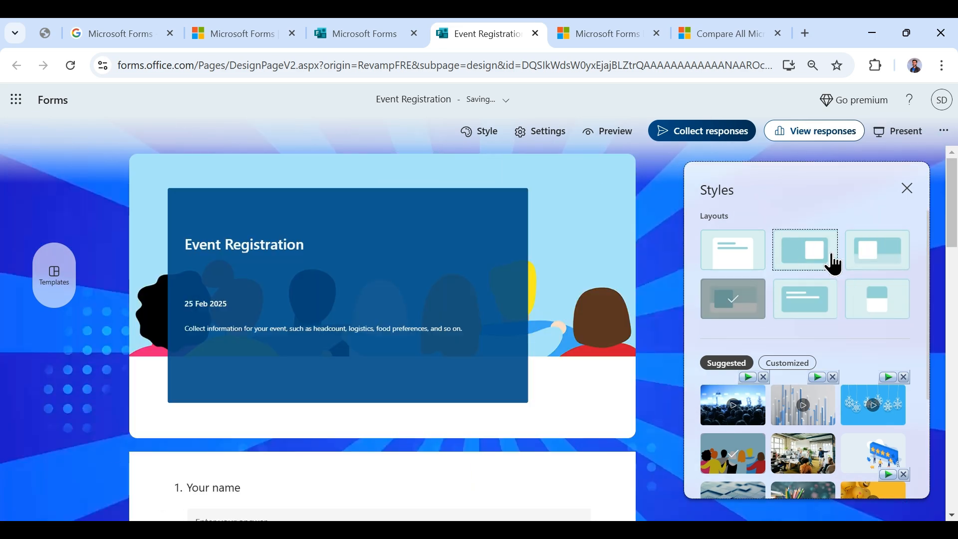
pyautogui.click(834, 264)
pyautogui.scroll(-1, 817, 319)
pyautogui.scroll(1, 812, 280)
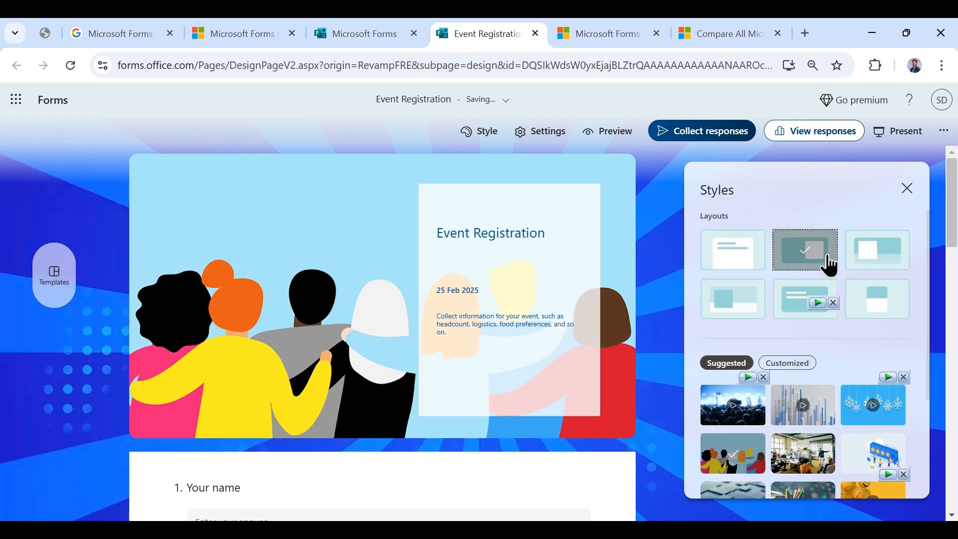
pyautogui.click(876, 298)
# - Try the concert audience, blue blocks, gold chevron and blue bars themes, keeping concert audience
pyautogui.scroll(-1, 819, 350)
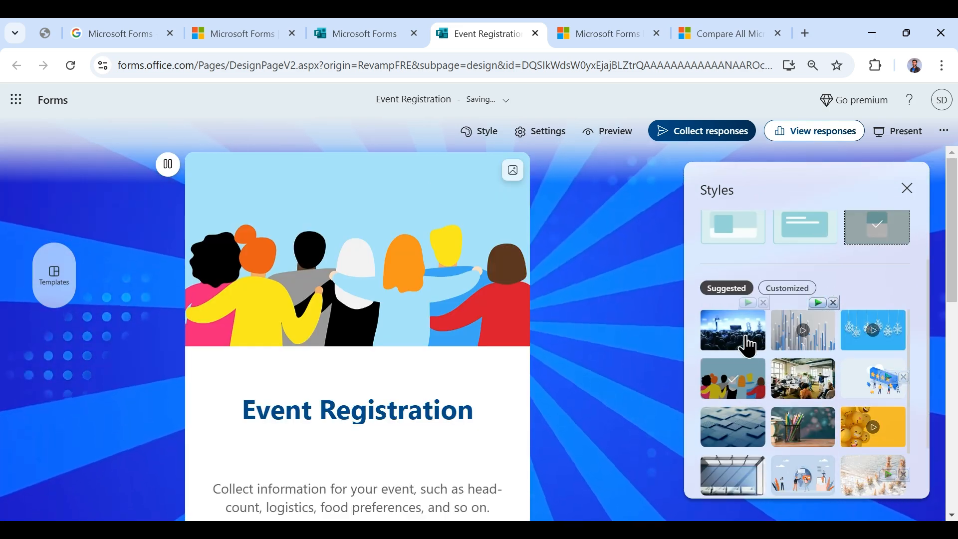
pyautogui.click(726, 344)
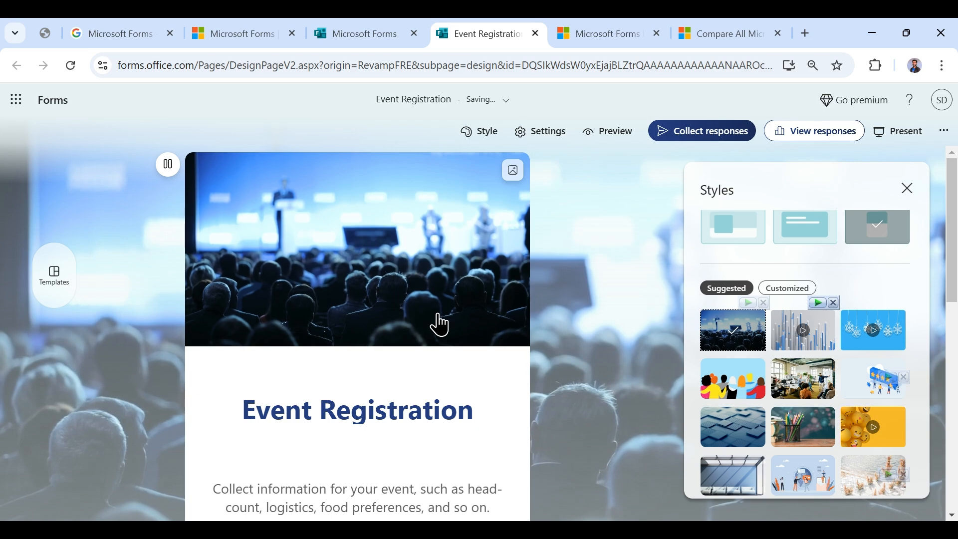
pyautogui.scroll(-1, 734, 349)
pyautogui.click(730, 344)
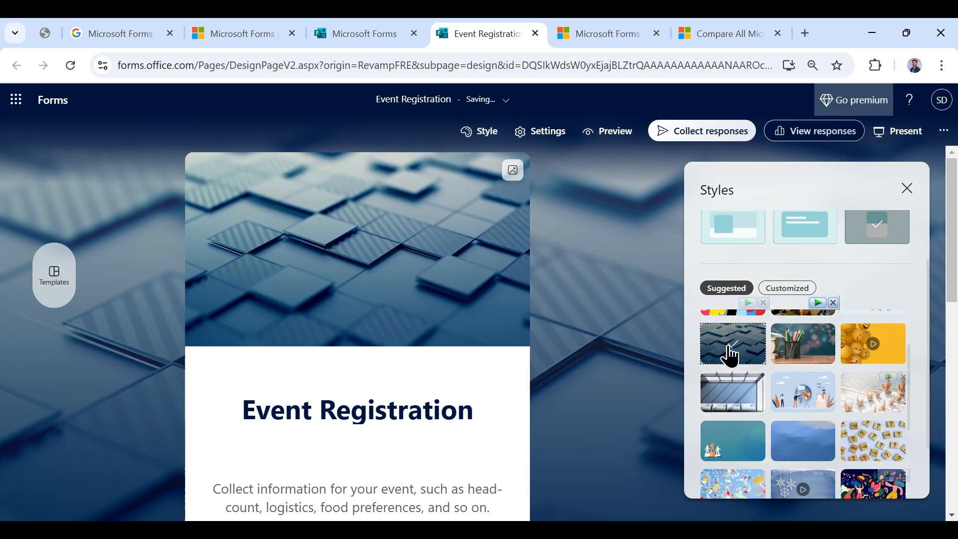
pyautogui.scroll(-4, 787, 391)
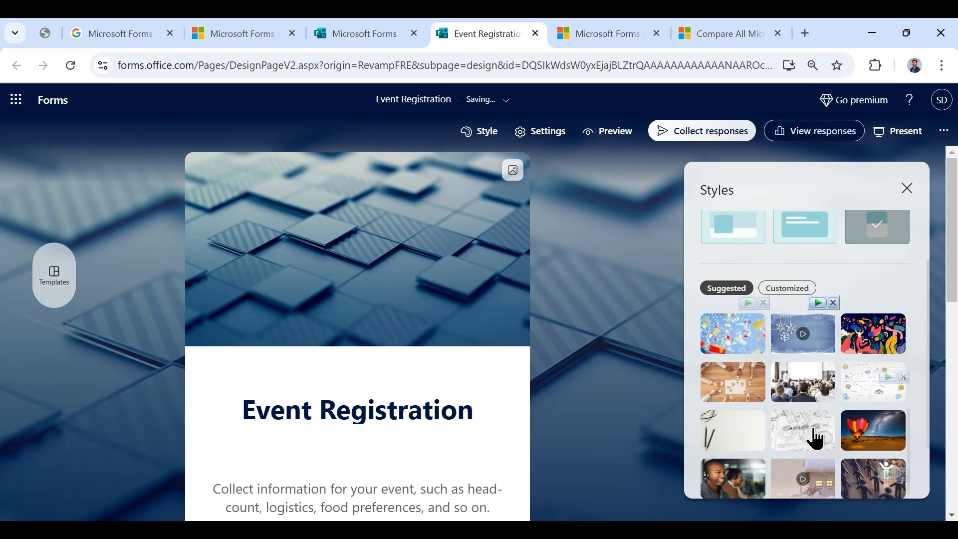
pyautogui.scroll(-3, 885, 468)
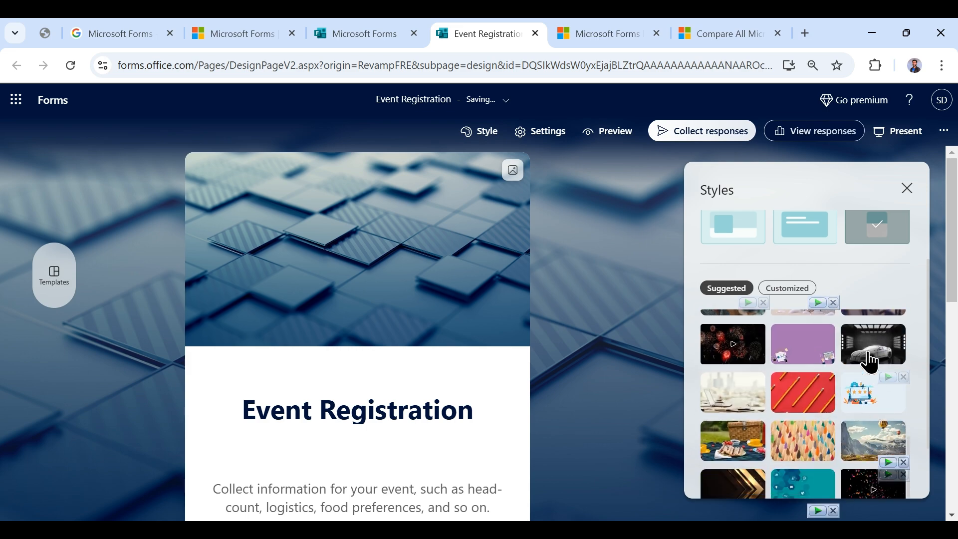
pyautogui.scroll(-1, 796, 439)
pyautogui.click(748, 442)
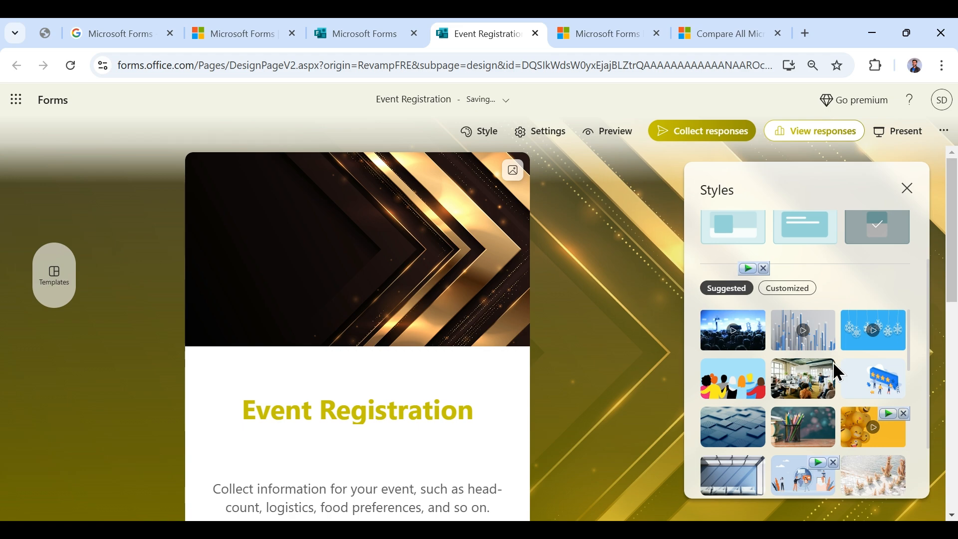
pyautogui.click(826, 333)
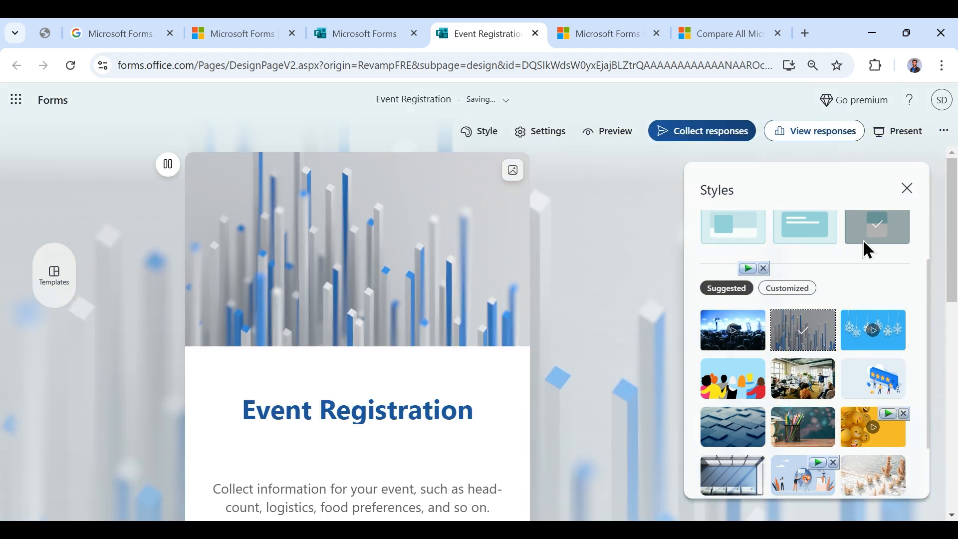
pyautogui.click(740, 344)
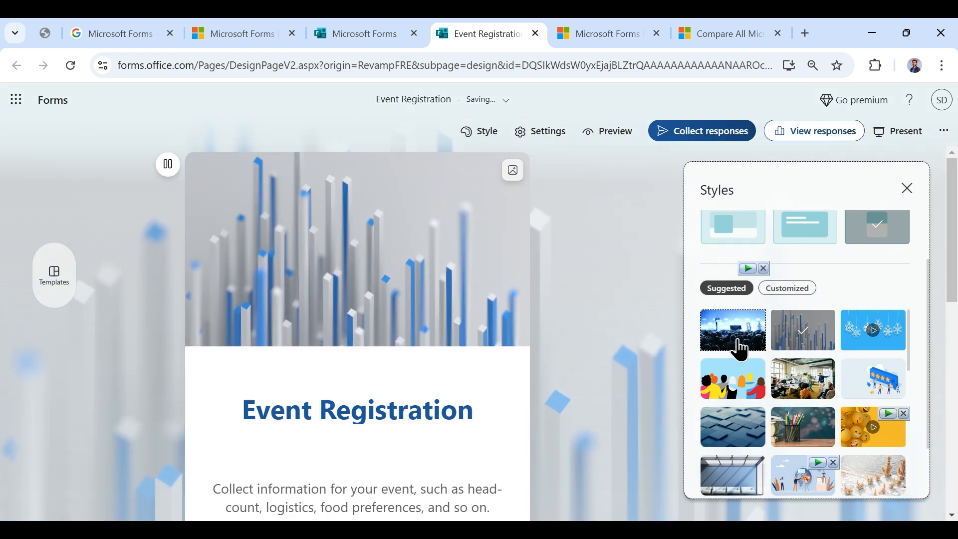
pyautogui.click(907, 189)
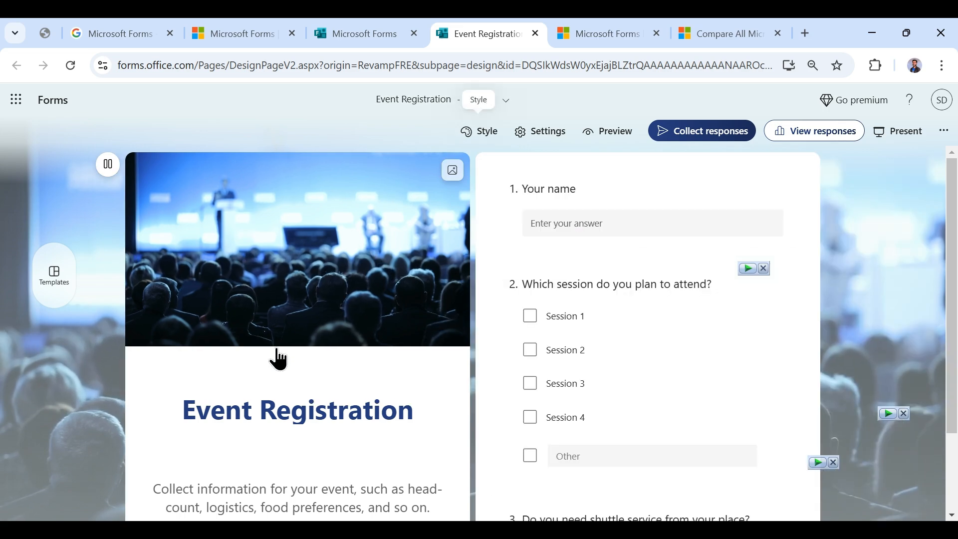
# - Replace the template description with 'Kindly enter correct details for registration.'
pyautogui.scroll(-2, 279, 360)
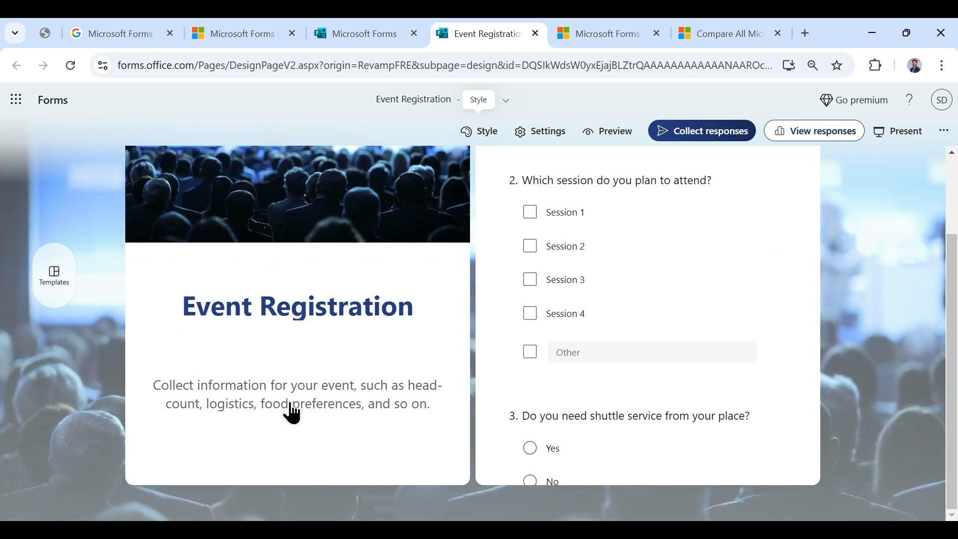
pyautogui.scroll(2, 289, 400)
pyautogui.tripleClick(291, 389)
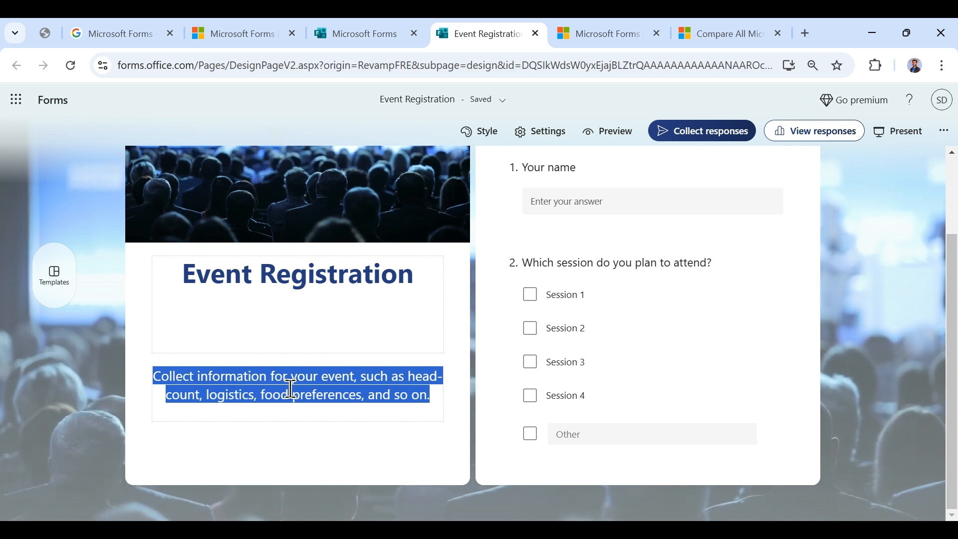
pyautogui.write('Kindly ent')
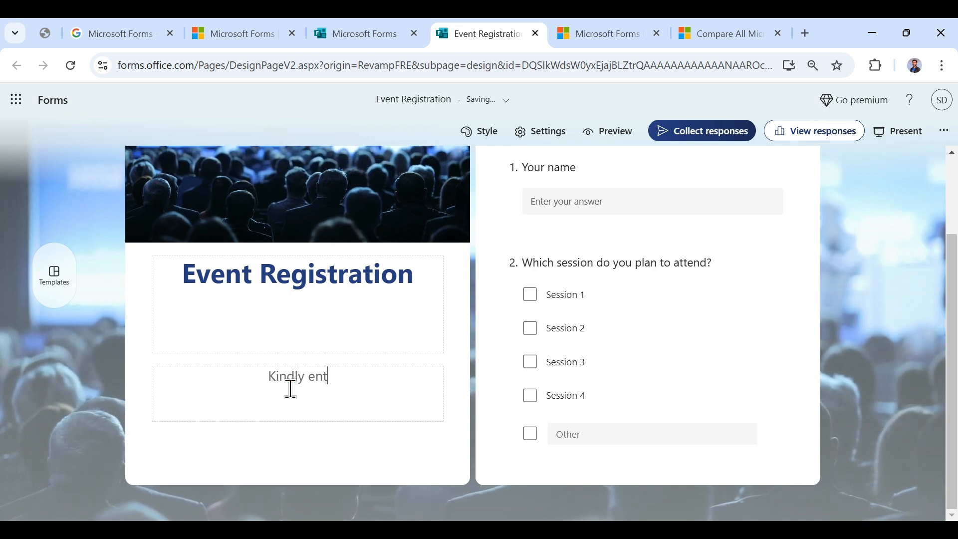
pyautogui.write('er corr')
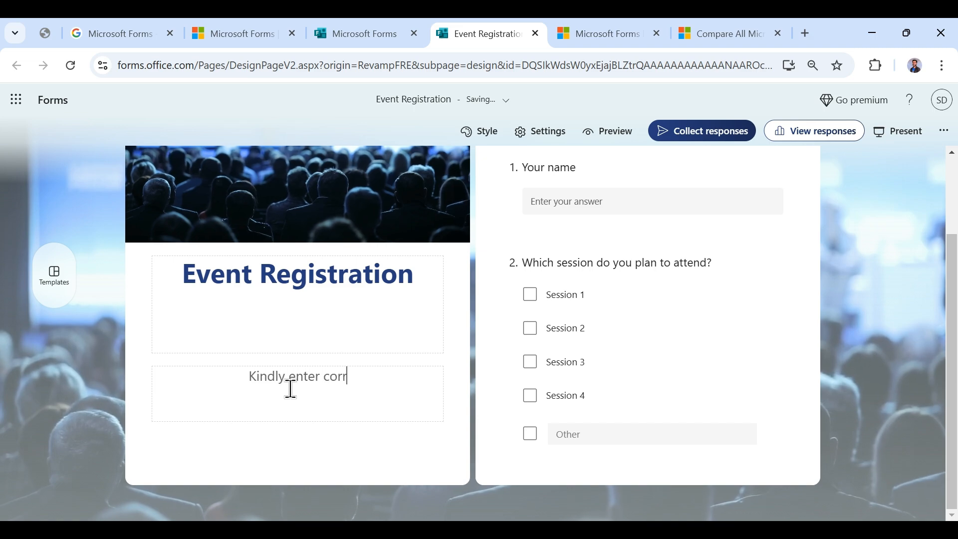
pyautogui.write('ect details for re')
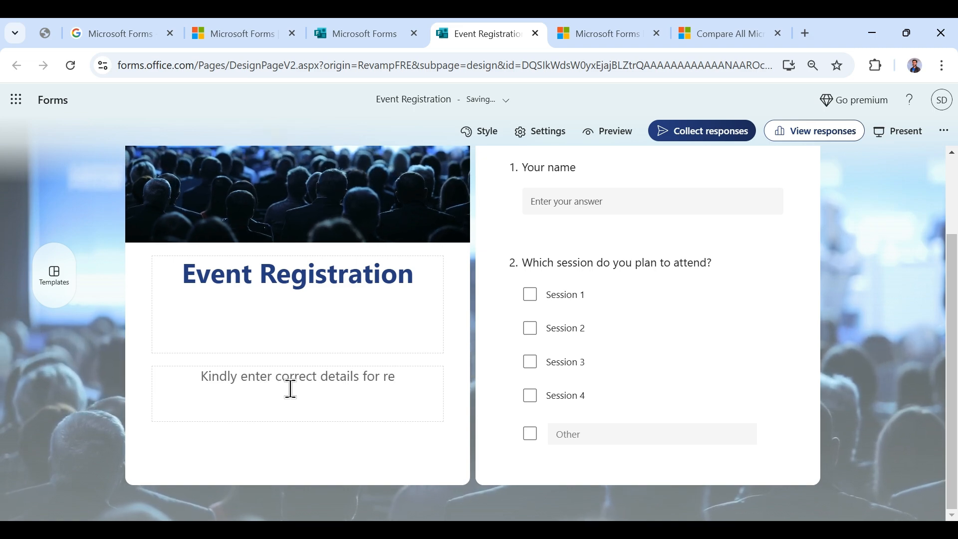
pyautogui.write('gistratio')
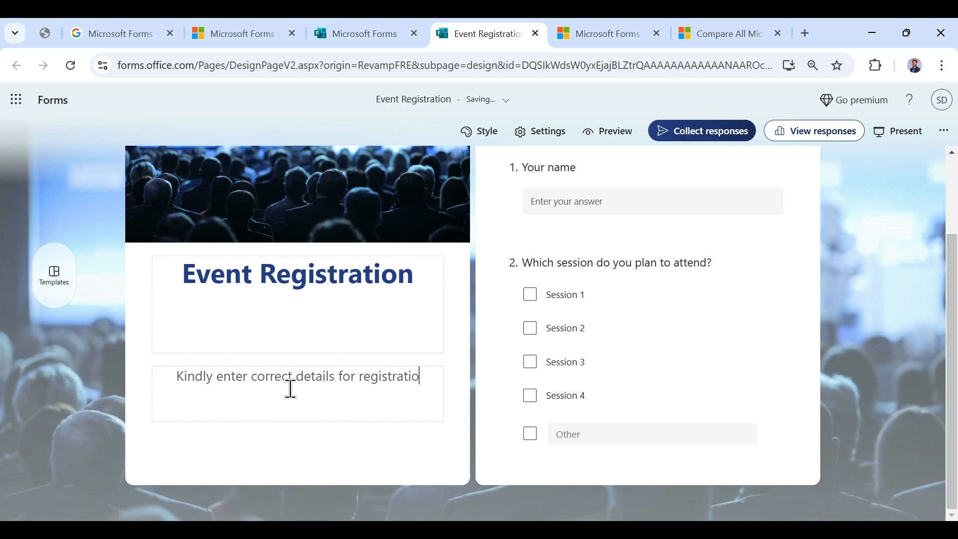
pyautogui.write('n.')
pyautogui.scroll(2, 550, 336)
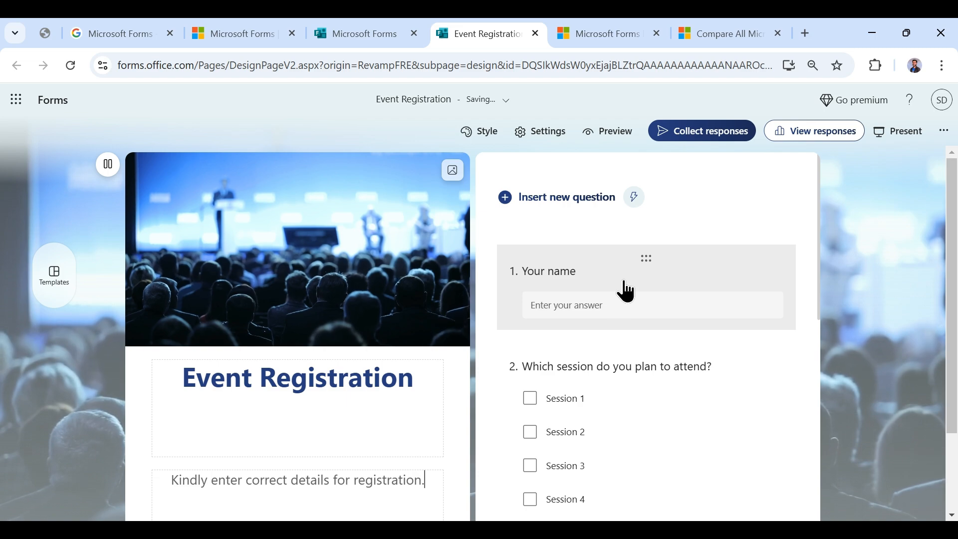
# - Retitle question 1 'Your full name' and make it required
pyautogui.scroll(-3, 626, 300)
pyautogui.scroll(3, 661, 323)
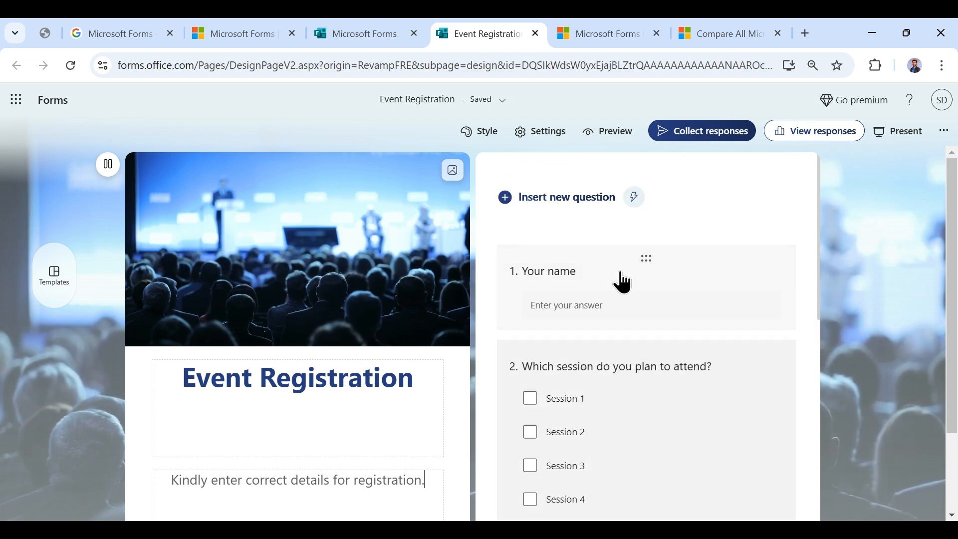
pyautogui.click(552, 274)
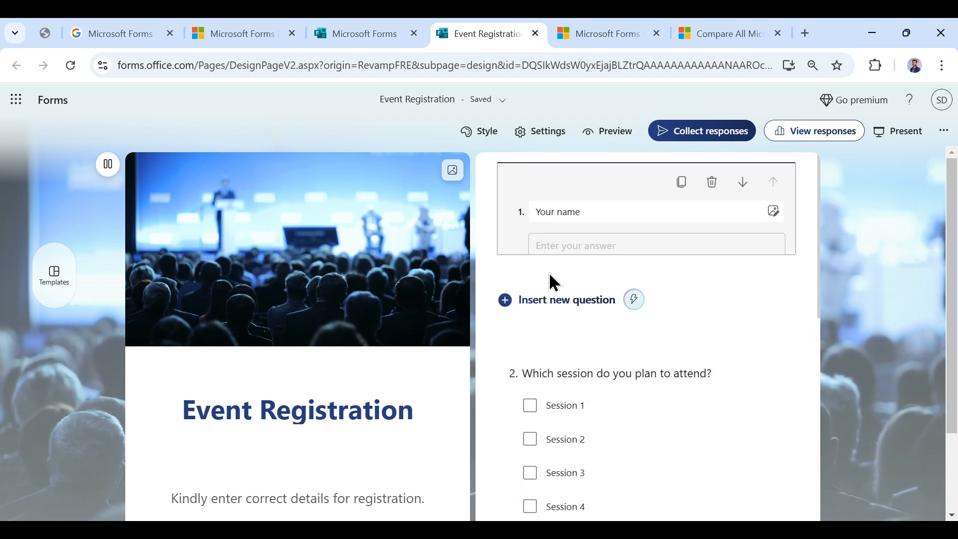
pyautogui.click(565, 214)
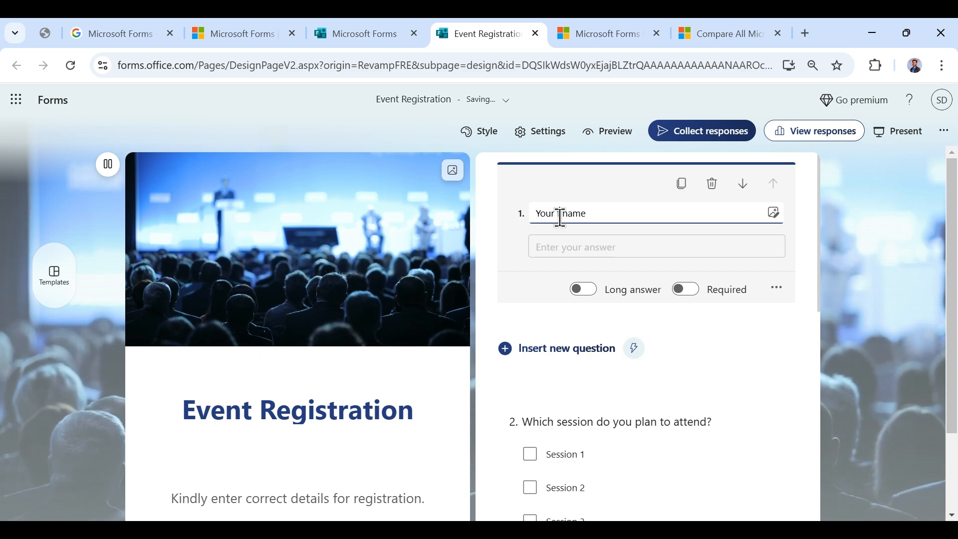
pyautogui.click(591, 290)
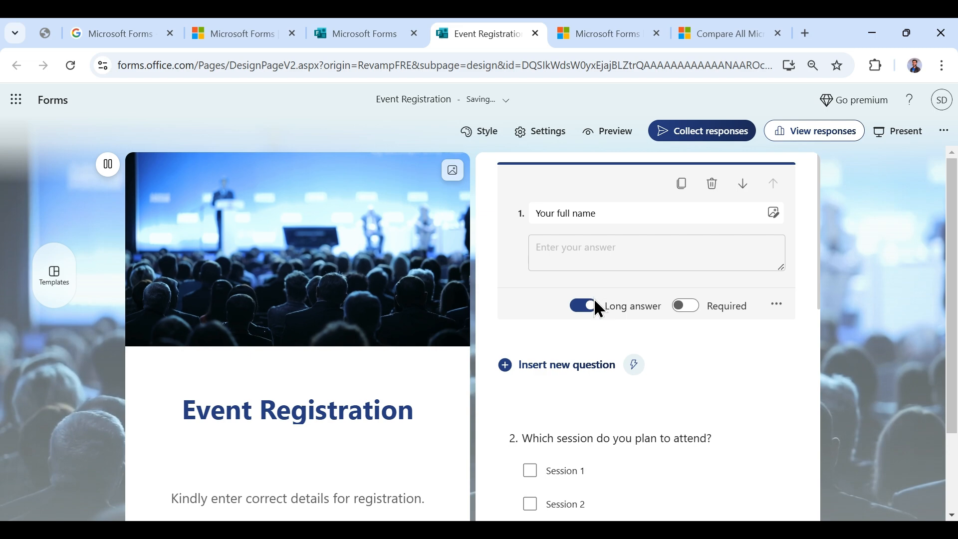
pyautogui.click(591, 292)
pyautogui.click(686, 290)
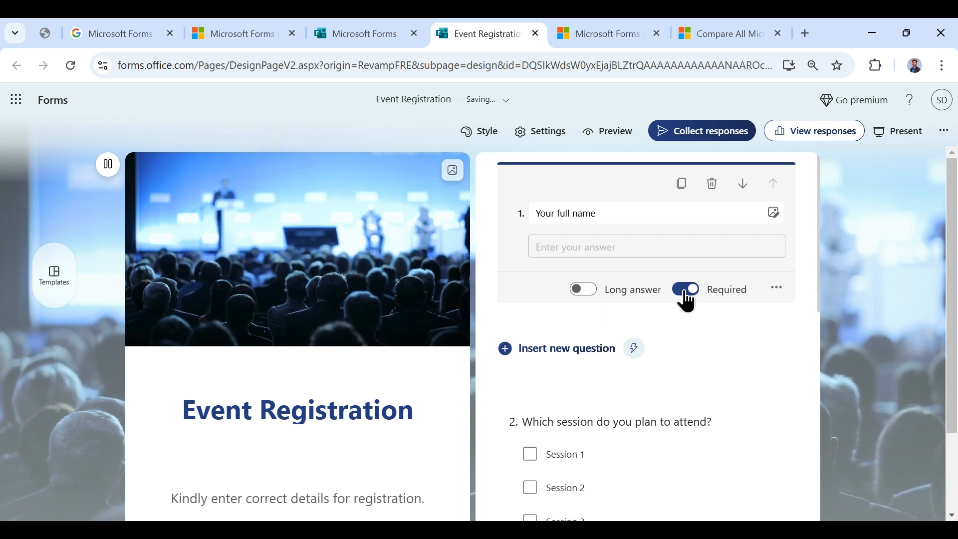
pyautogui.scroll(-1, 786, 251)
# - Add the subtitle 'First Name - Last Name' to question 1
pyautogui.click(776, 214)
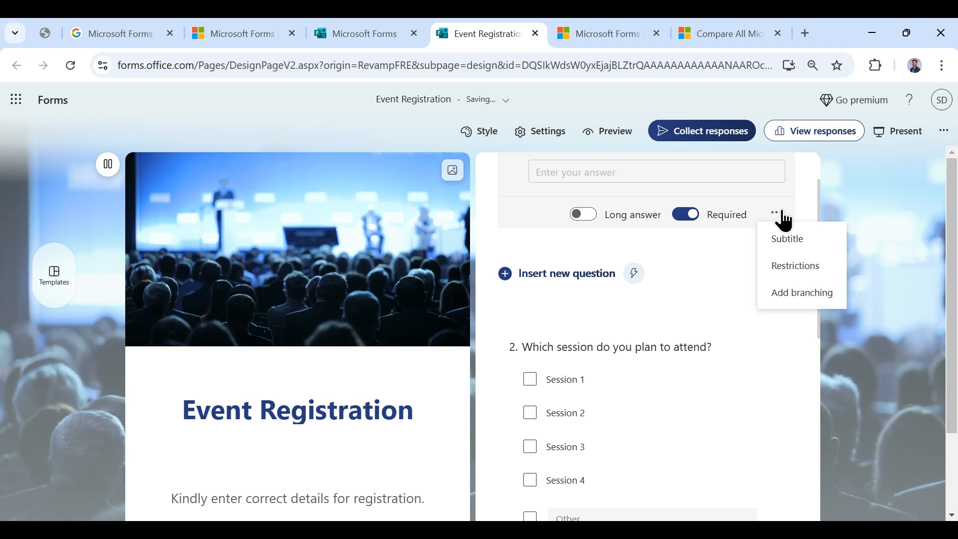
pyautogui.click(787, 239)
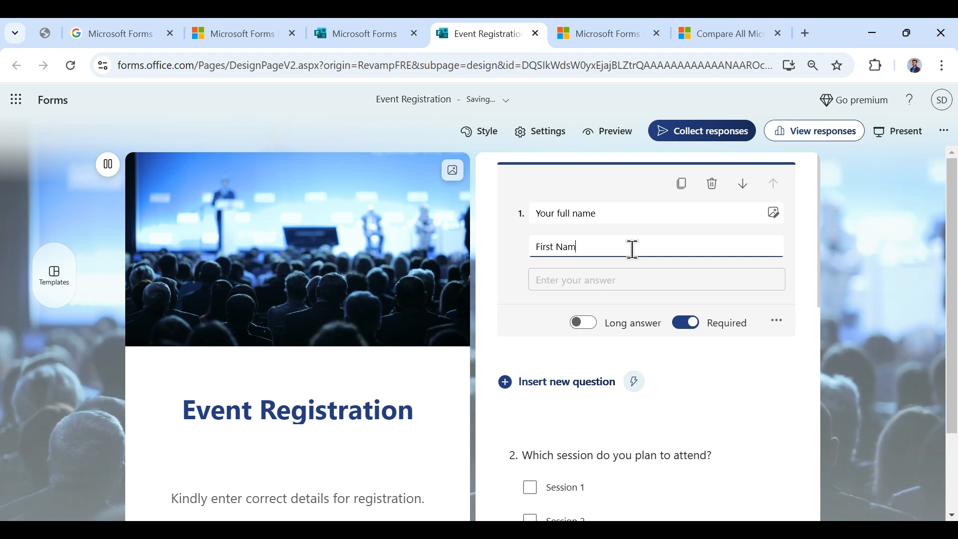
pyautogui.write('First Name Last')
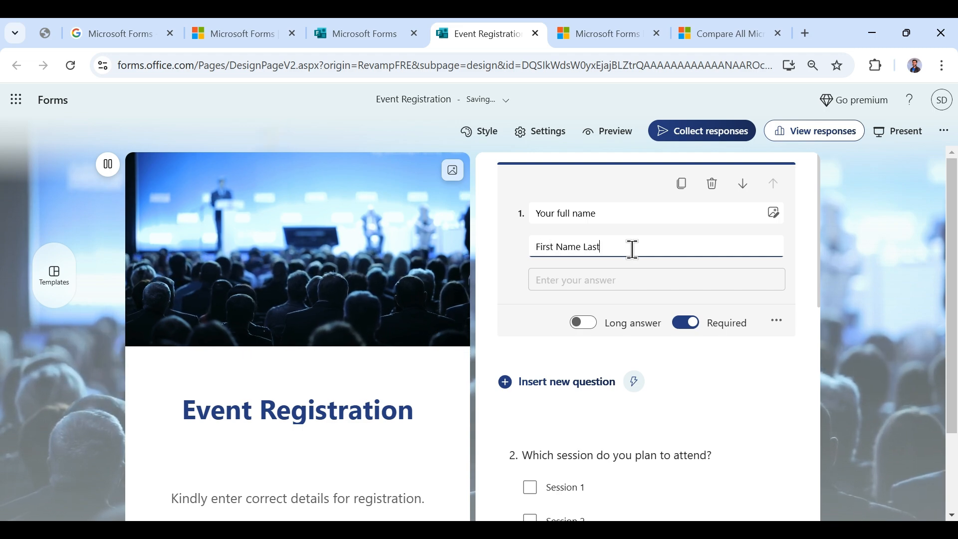
pyautogui.write(' Name')
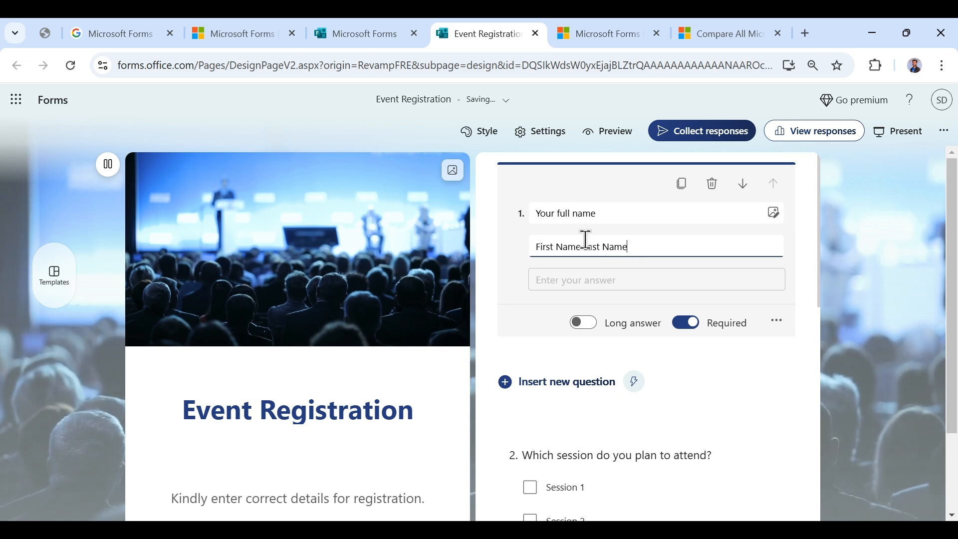
pyautogui.click(586, 254)
pyautogui.write('-')
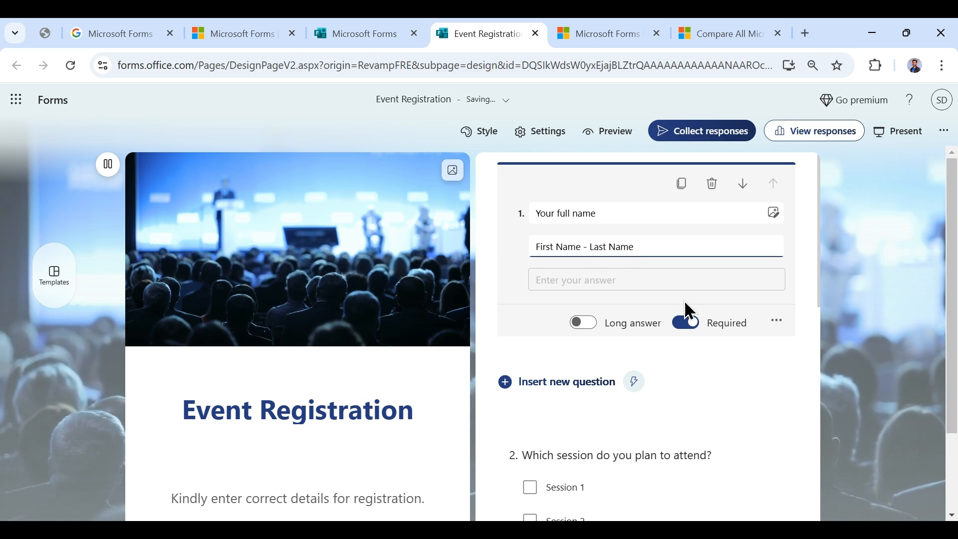
# - Restrict question 1 answers to Text with the Contains condition
pyautogui.click(778, 323)
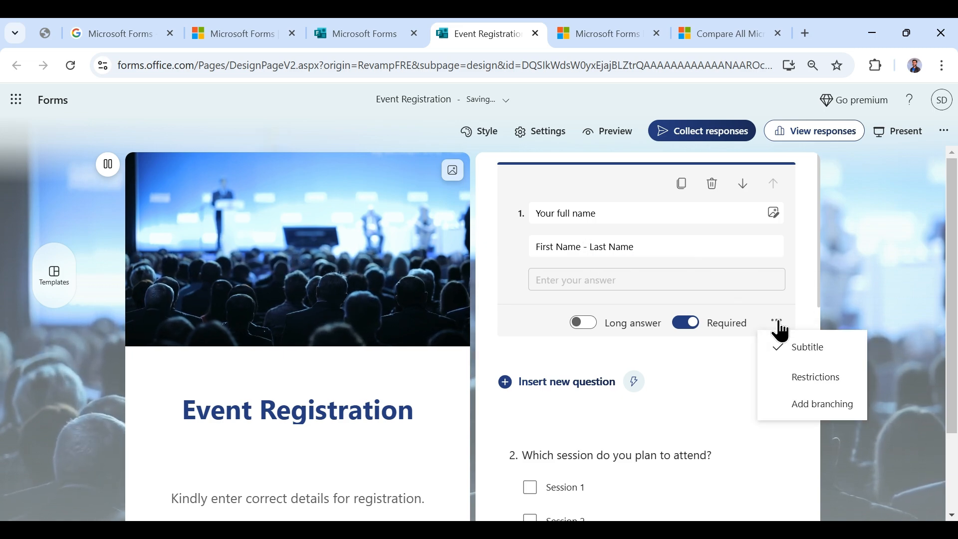
pyautogui.click(813, 378)
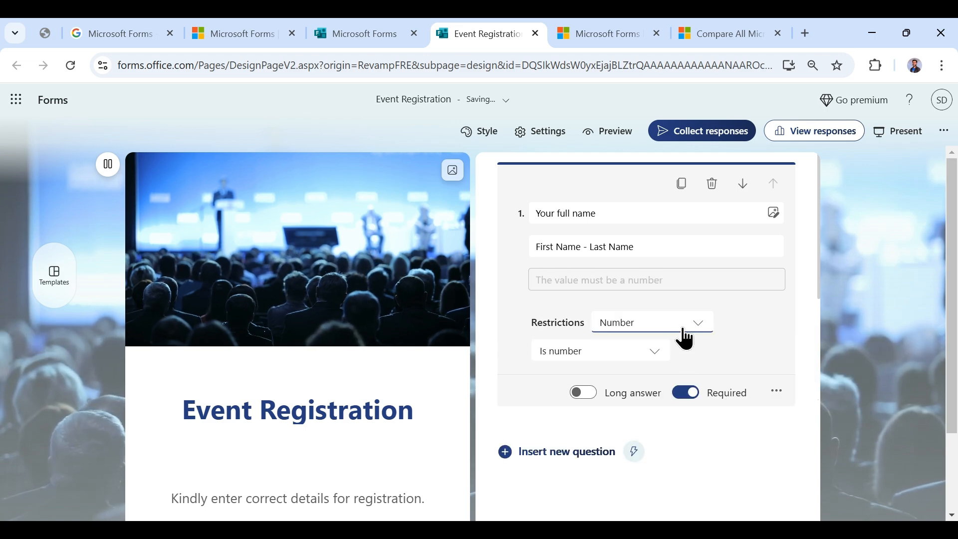
pyautogui.click(685, 340)
pyautogui.click(665, 375)
pyautogui.click(622, 362)
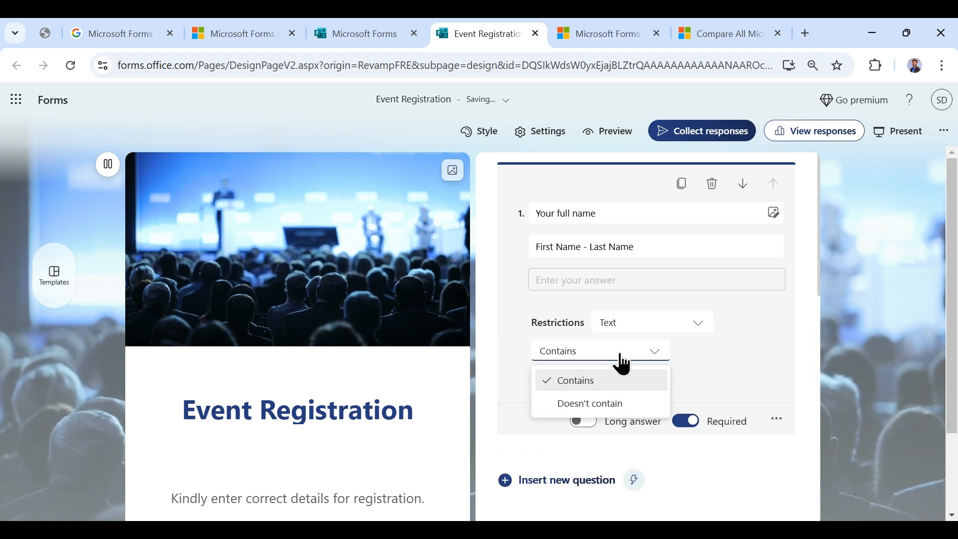
pyautogui.click(623, 361)
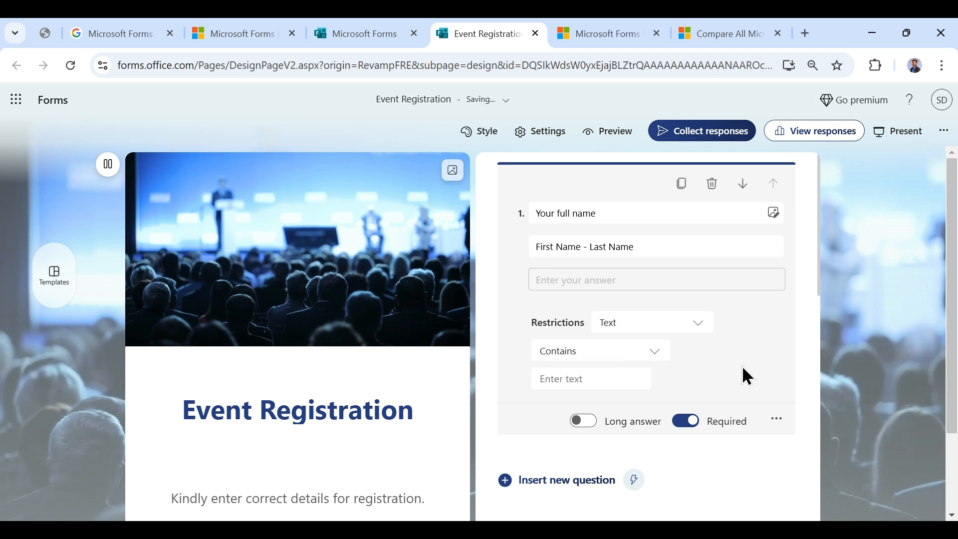
pyautogui.click(777, 420)
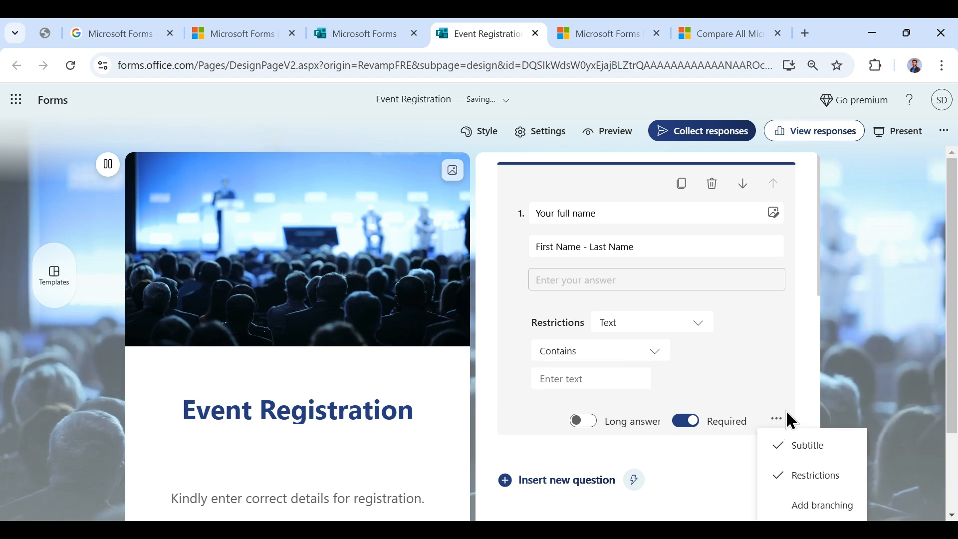
# - Branch the shuttle service question so a Yes answer goes to End of the form
pyautogui.click(834, 506)
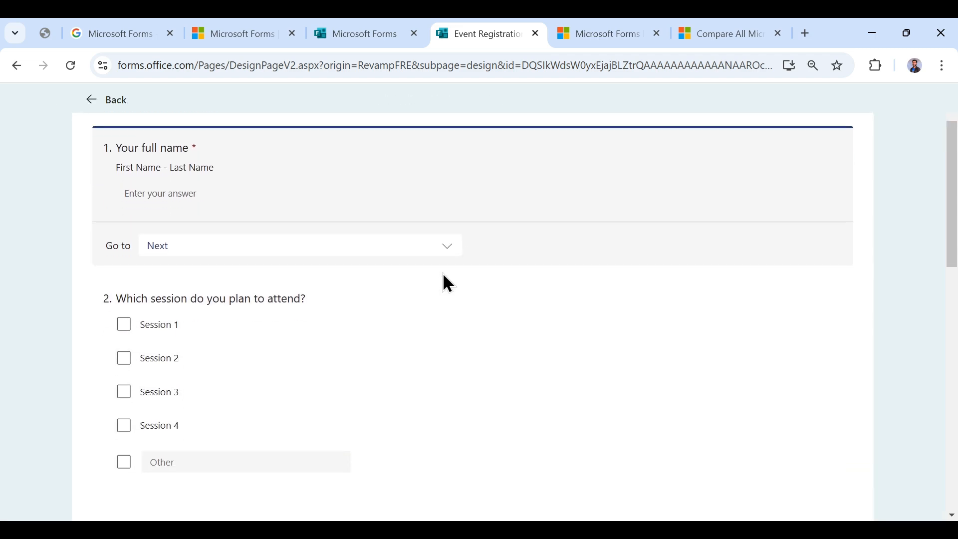
pyautogui.scroll(-3, 332, 404)
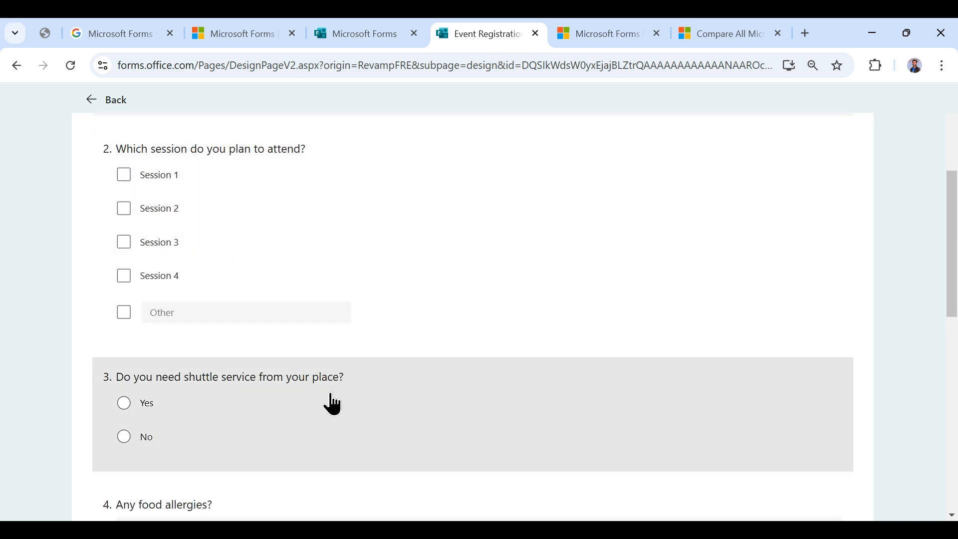
pyautogui.click(421, 428)
pyautogui.click(606, 375)
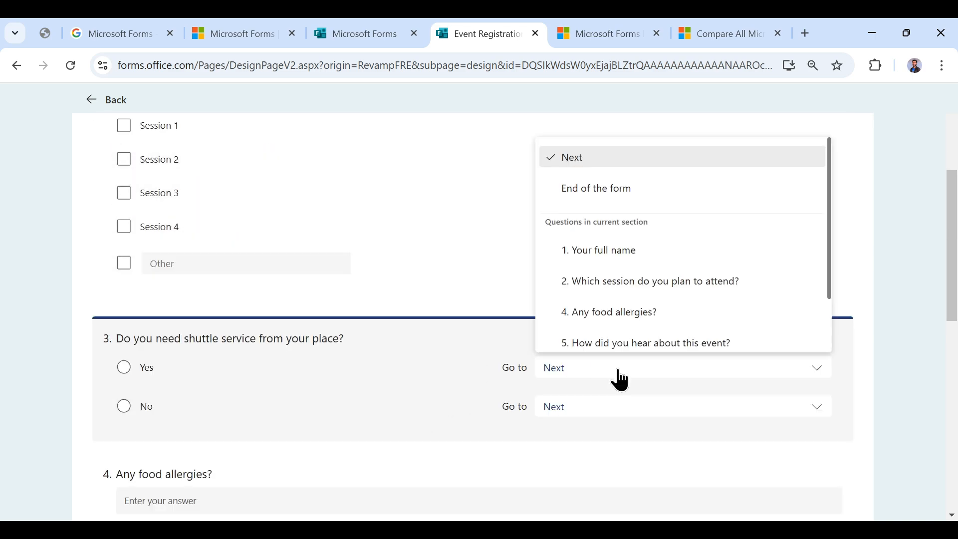
pyautogui.click(663, 192)
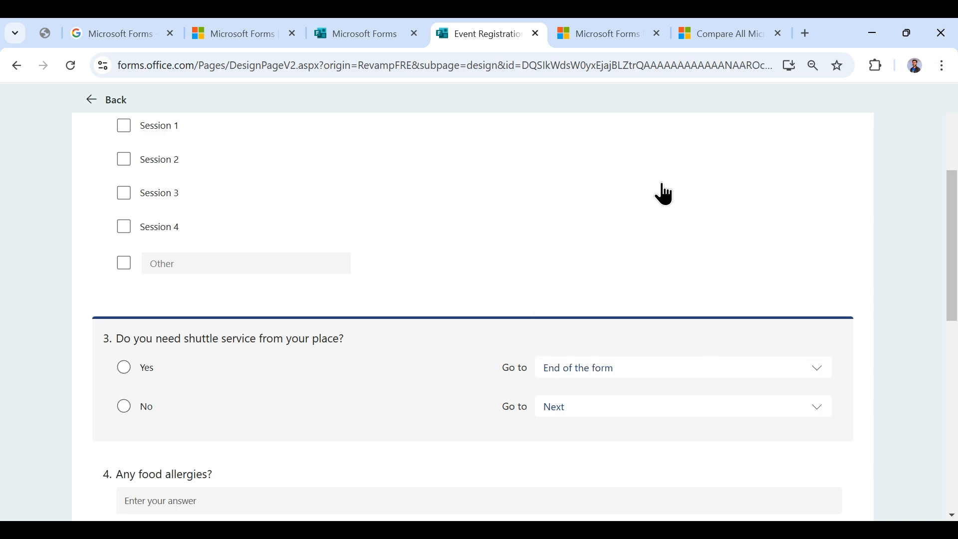
pyautogui.scroll(3, 646, 354)
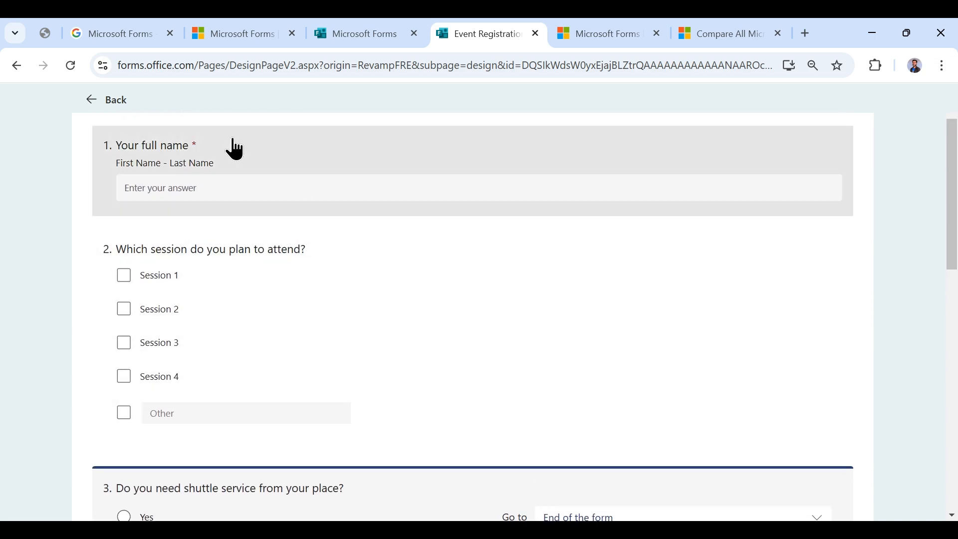
pyautogui.scroll(1, 231, 146)
# - Leave branching and add a new Date question as question 2
pyautogui.press('Escape')
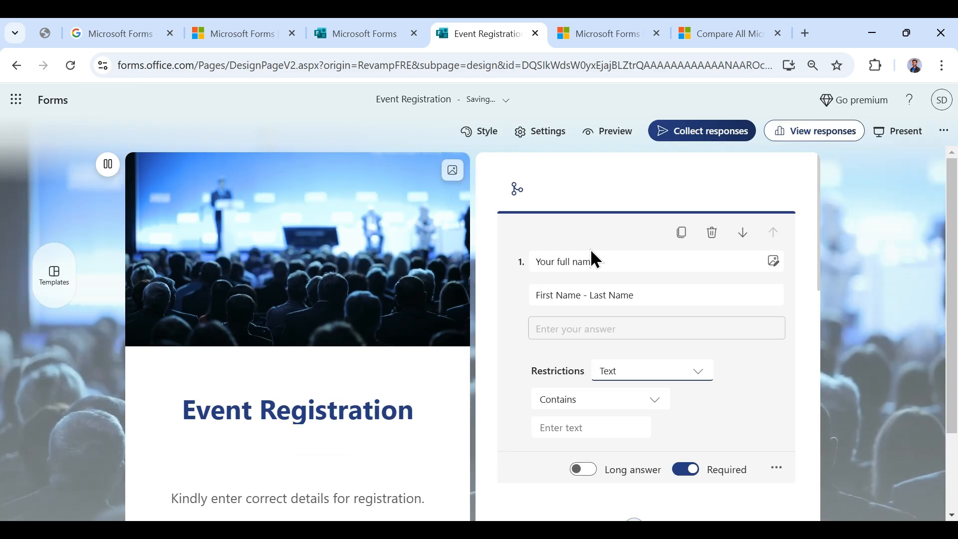
pyautogui.scroll(-3, 614, 280)
pyautogui.scroll(-1, 791, 345)
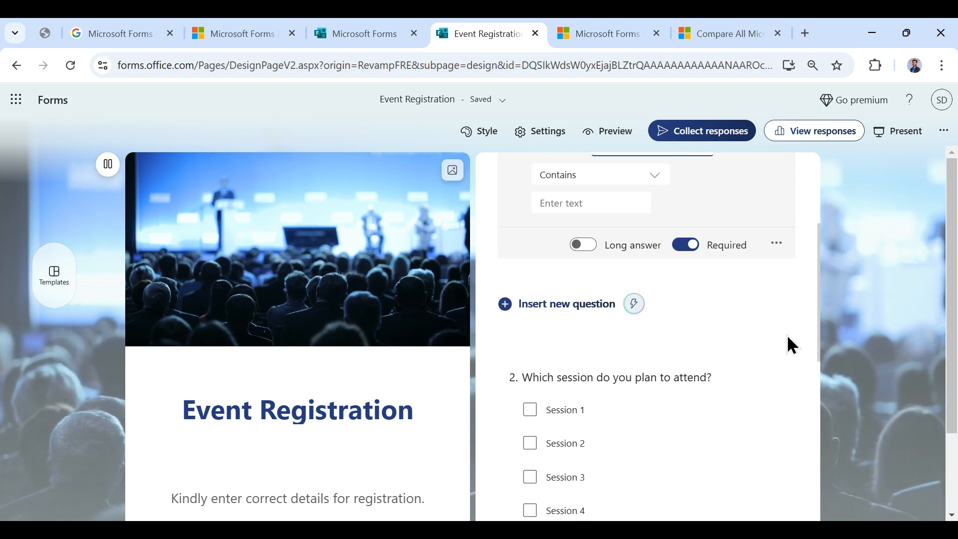
pyautogui.scroll(4, 784, 342)
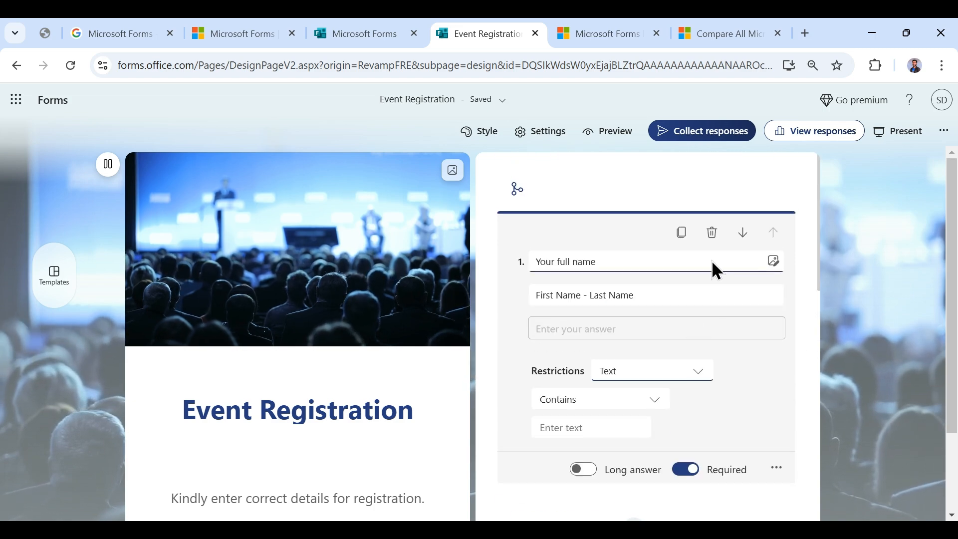
pyautogui.scroll(-3, 712, 367)
pyautogui.click(582, 384)
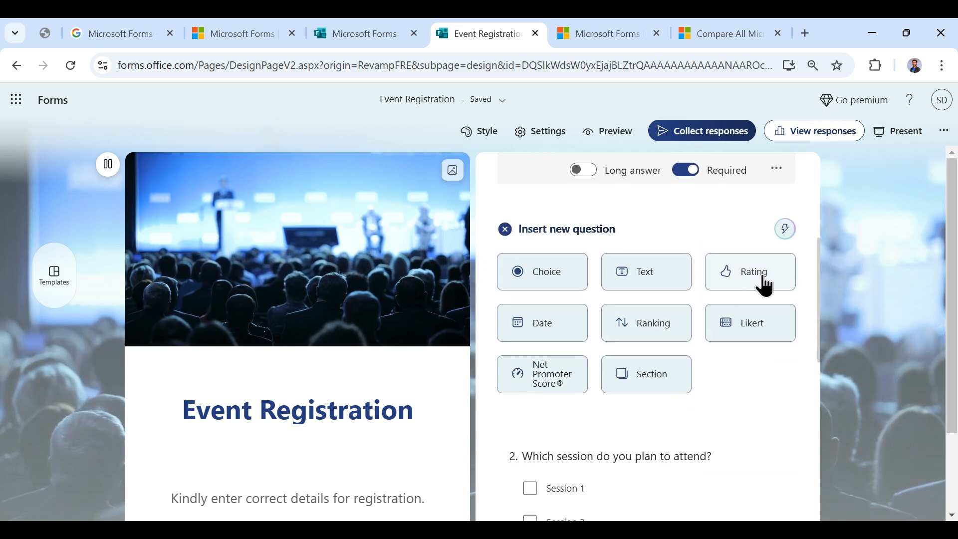
pyautogui.click(568, 339)
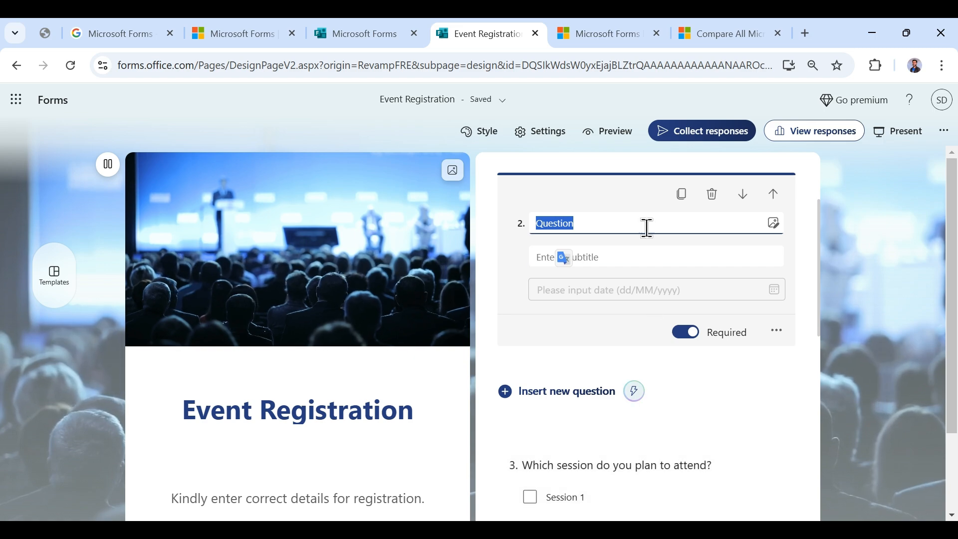
# - Title question 2 'When will you be available' and remove its subtitle
pyautogui.click(670, 248)
pyautogui.doubleClick(620, 223)
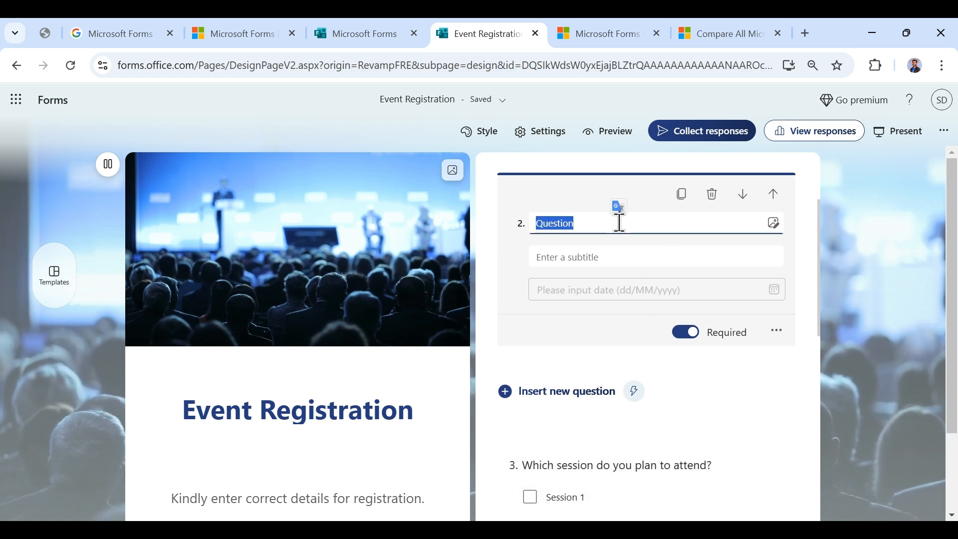
pyautogui.write('When wil')
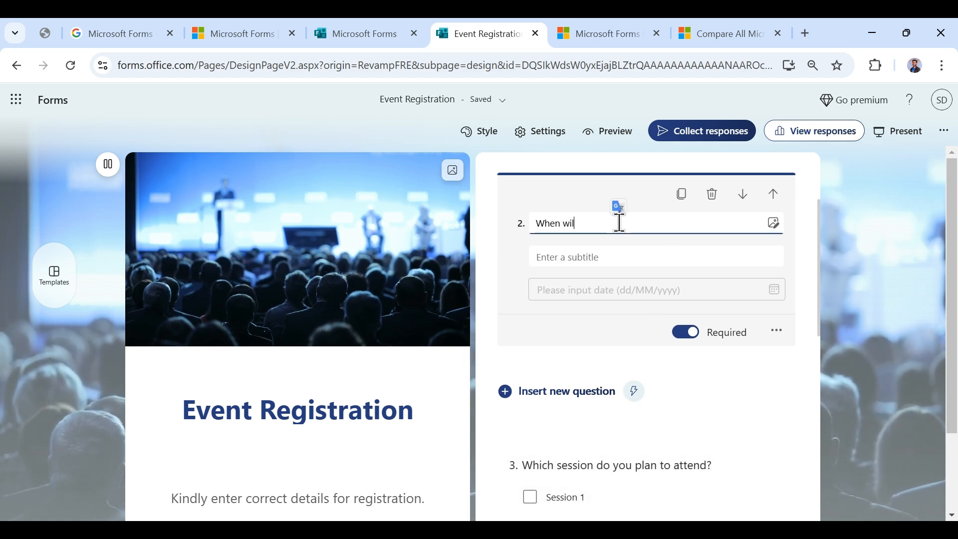
pyautogui.write('l you be available')
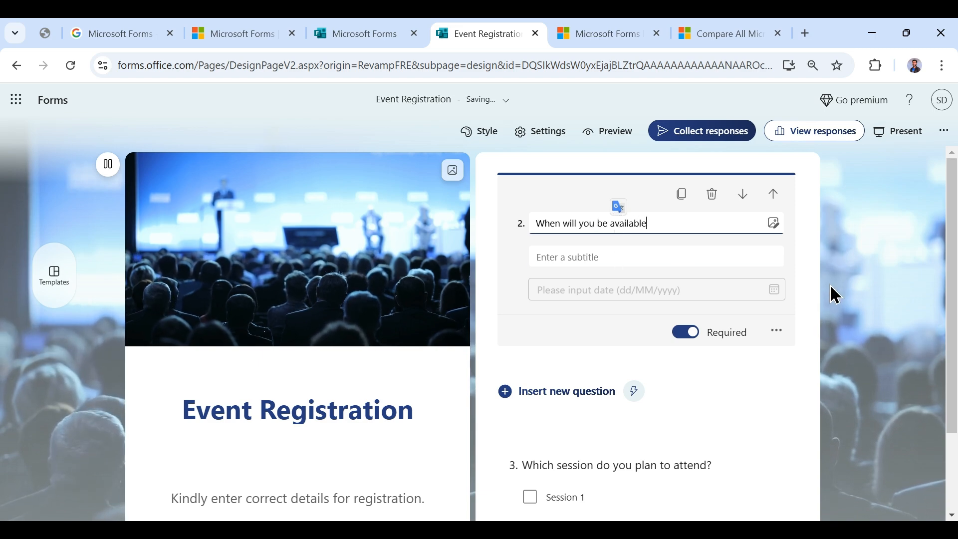
pyautogui.click(777, 332)
pyautogui.click(798, 359)
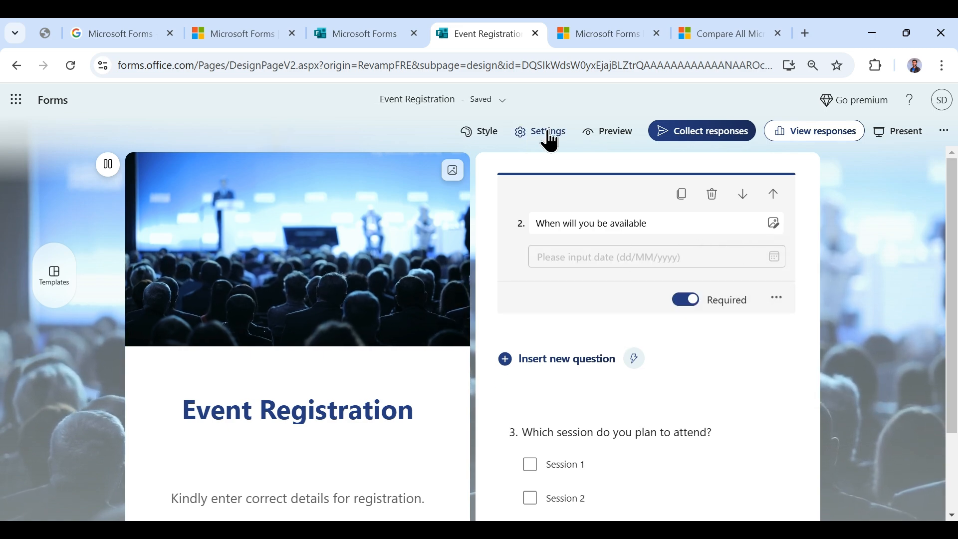
# - Preview the form as a respondent and check the availability date picker
pyautogui.click(623, 140)
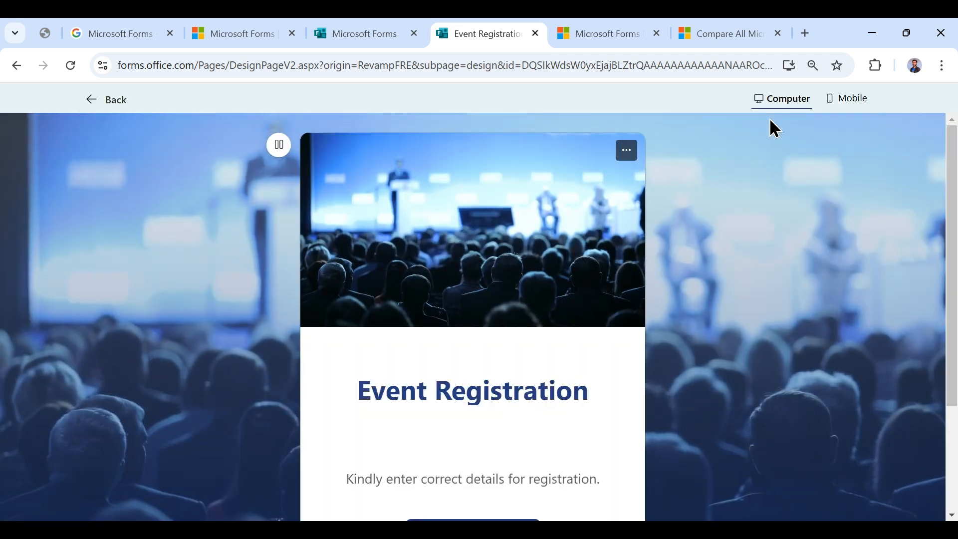
pyautogui.scroll(-3, 598, 301)
pyautogui.click(509, 392)
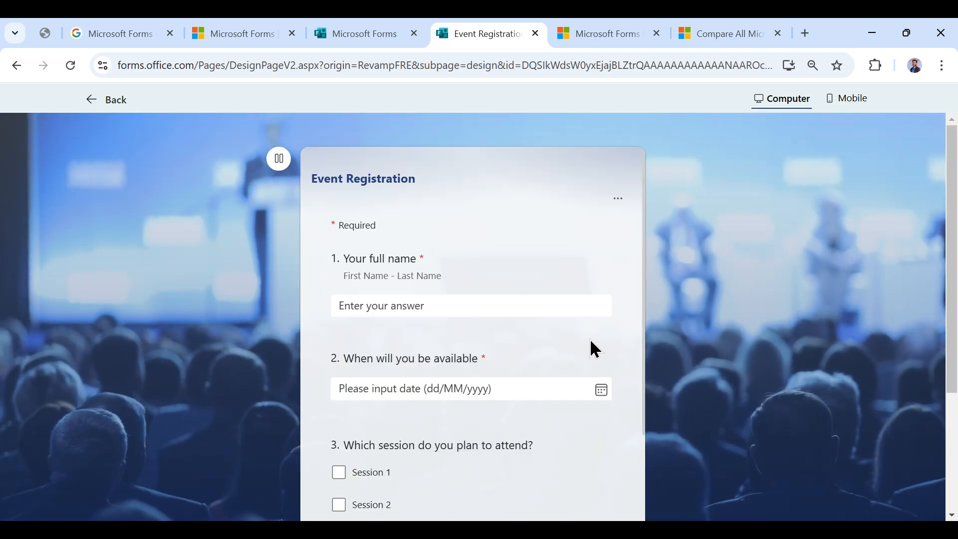
pyautogui.scroll(-1, 618, 282)
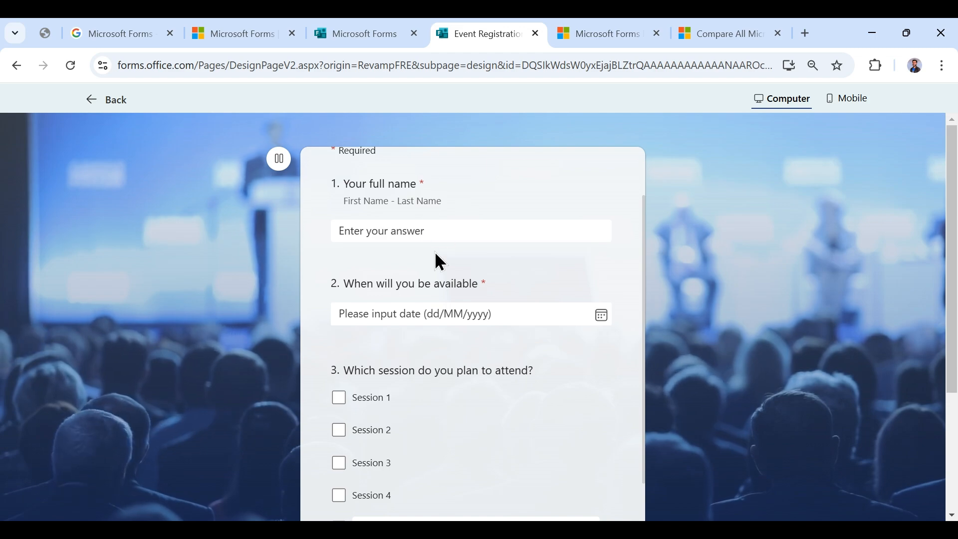
pyautogui.scroll(-1, 551, 278)
pyautogui.click(601, 240)
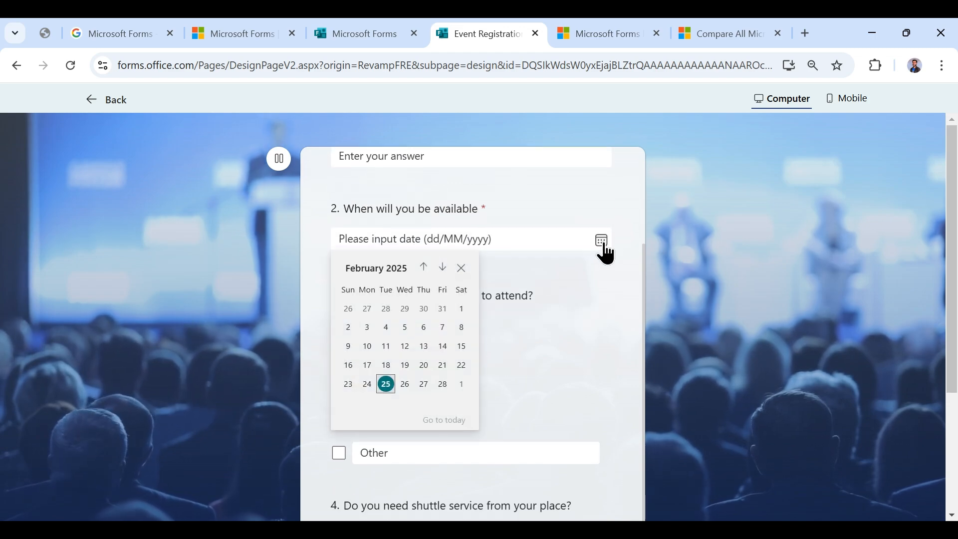
pyautogui.click(601, 240)
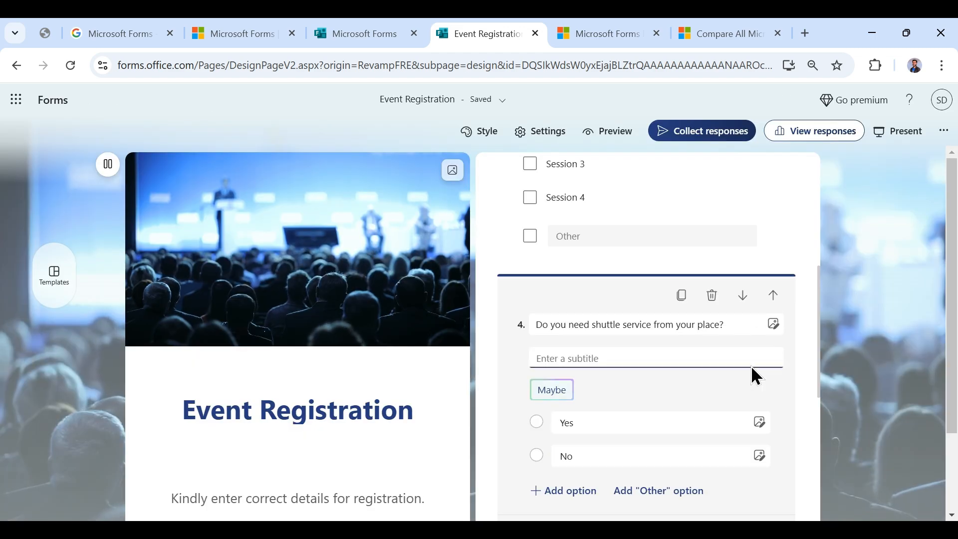
pyautogui.scroll(-3, 749, 376)
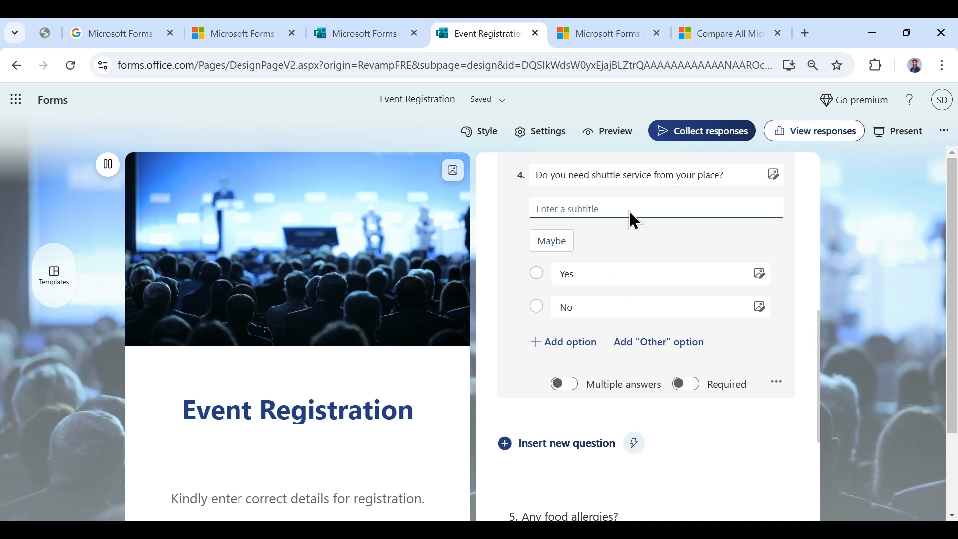
# - Start a fresh preview, enter a full name, tick Session 3 and answer No to shuttle service
pyautogui.click(593, 141)
pyautogui.scroll(-3, 505, 324)
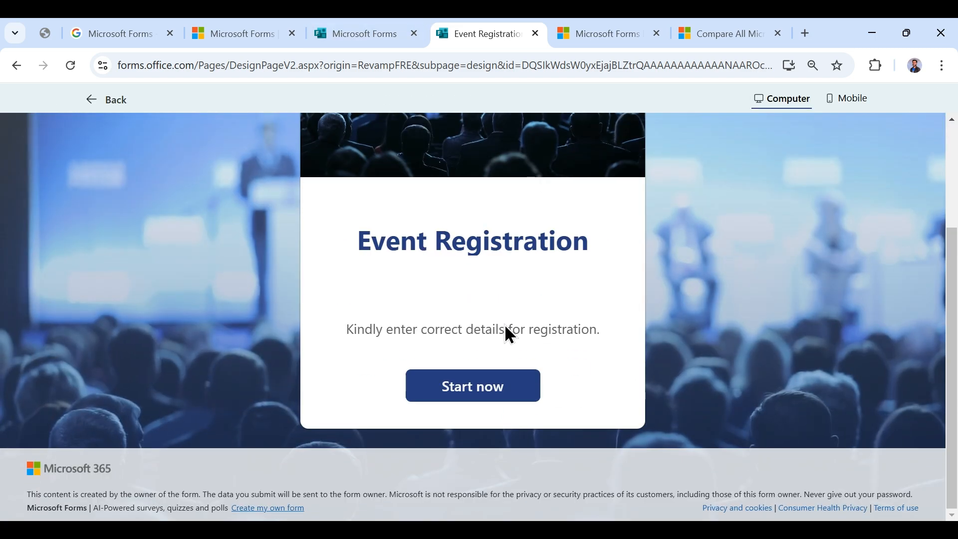
pyautogui.click(497, 381)
pyautogui.click(455, 302)
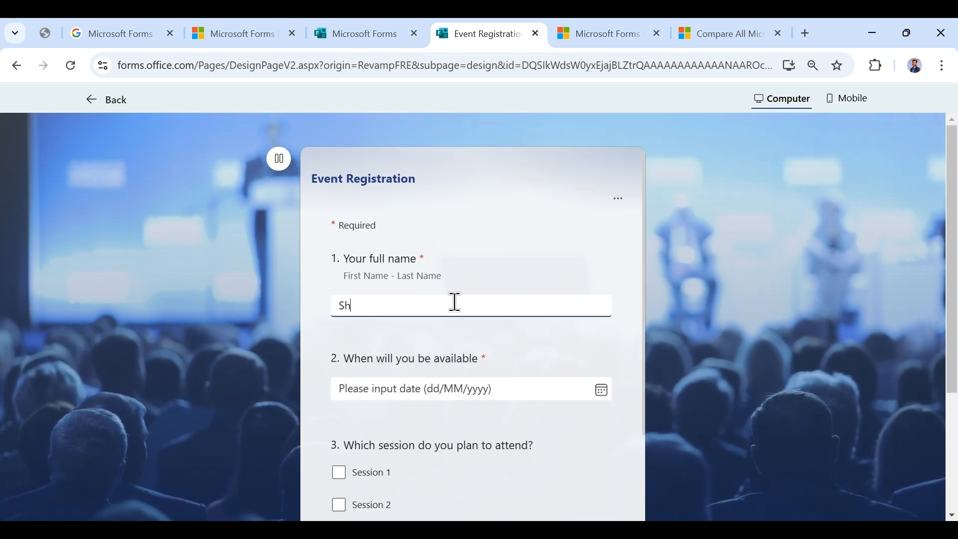
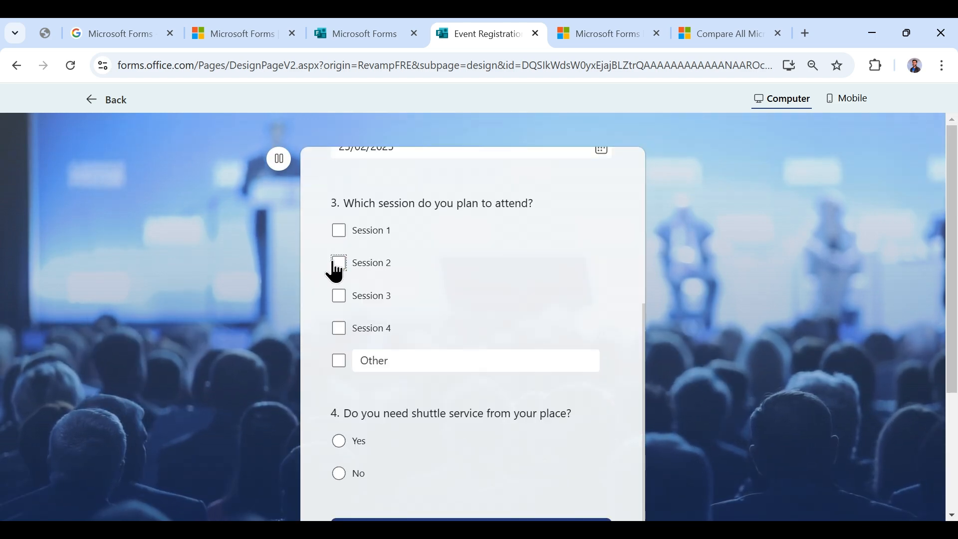
pyautogui.click(339, 296)
pyautogui.scroll(-2, 359, 364)
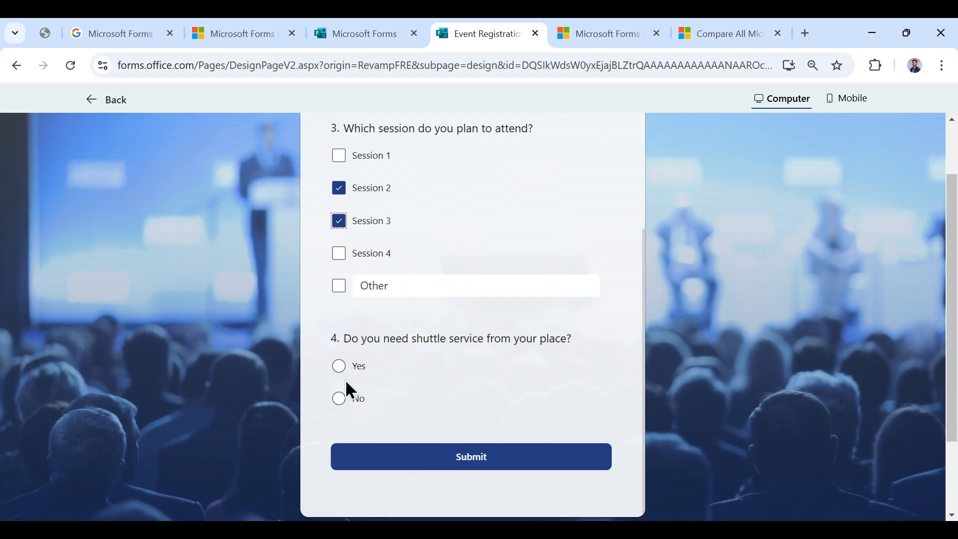
pyautogui.click(340, 399)
pyautogui.scroll(-5, 427, 417)
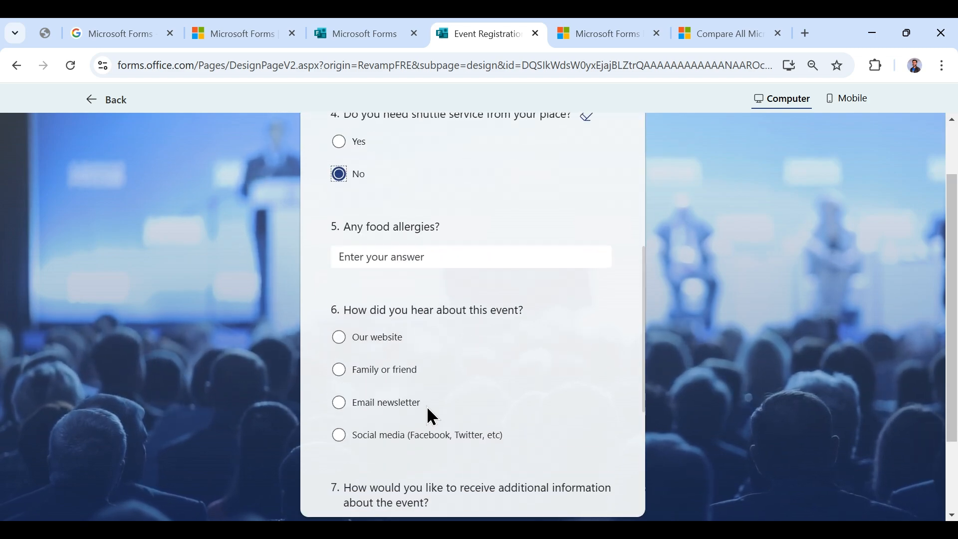
pyautogui.click(339, 142)
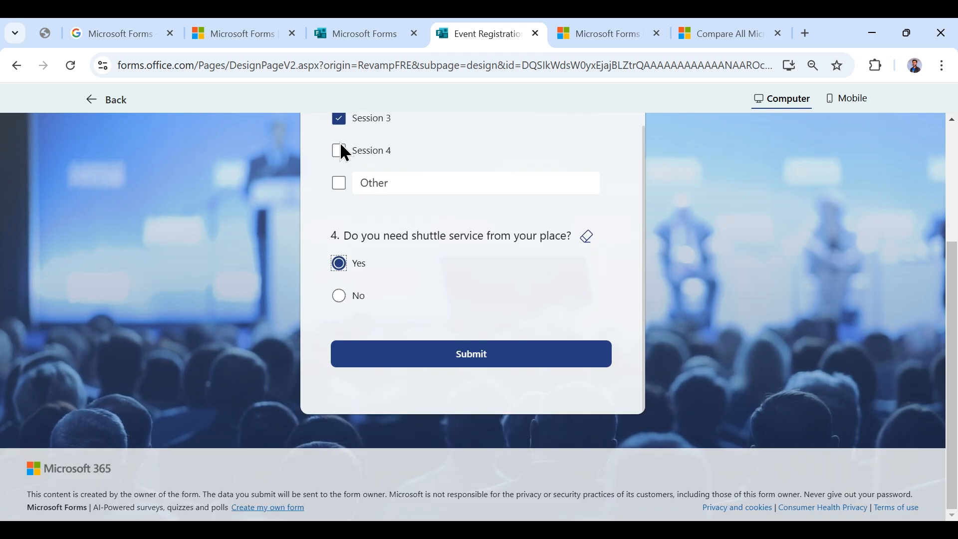
pyautogui.click(339, 296)
# - Choose 'Our website' as the referral source, enter 'Test' as contact, and submit
pyautogui.scroll(-3, 419, 269)
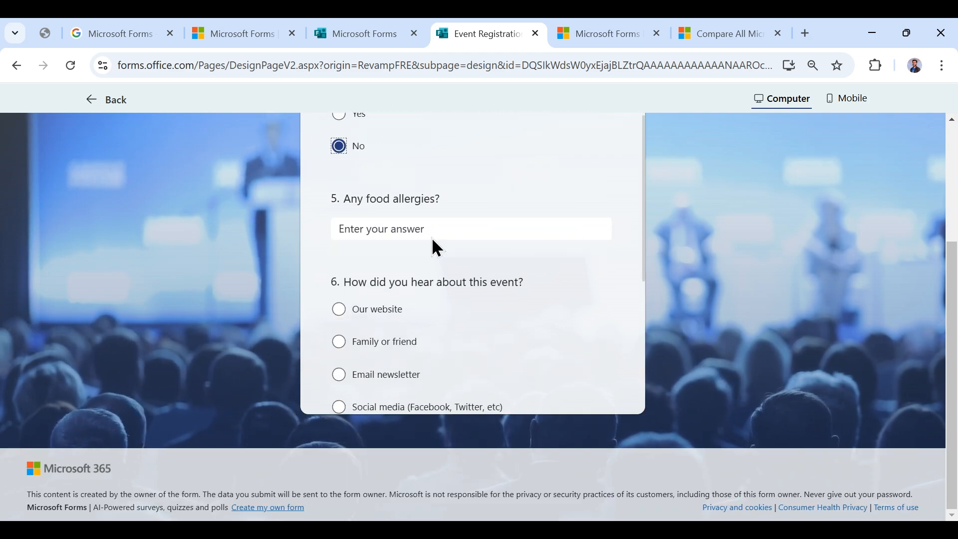
pyautogui.scroll(-2, 428, 237)
pyautogui.scroll(1, 414, 242)
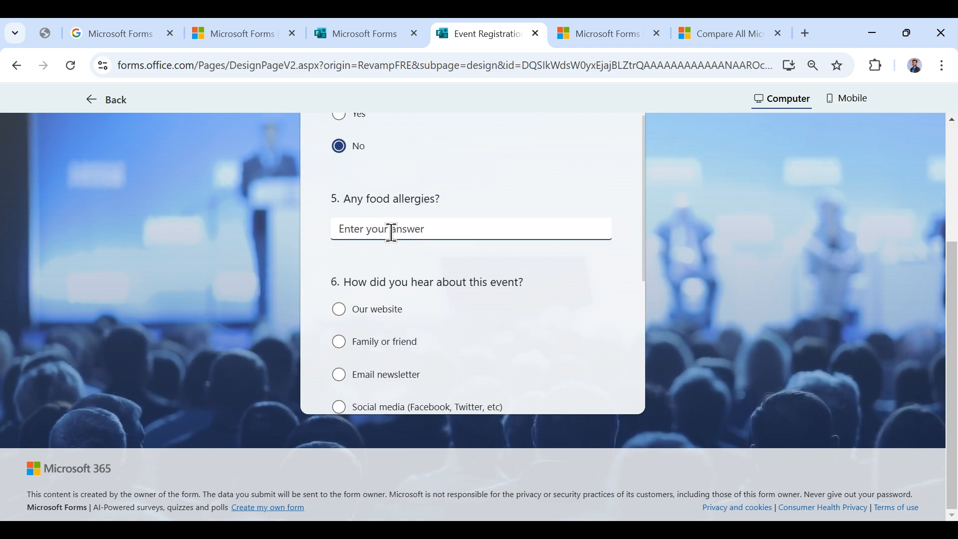
pyautogui.scroll(-1, 392, 231)
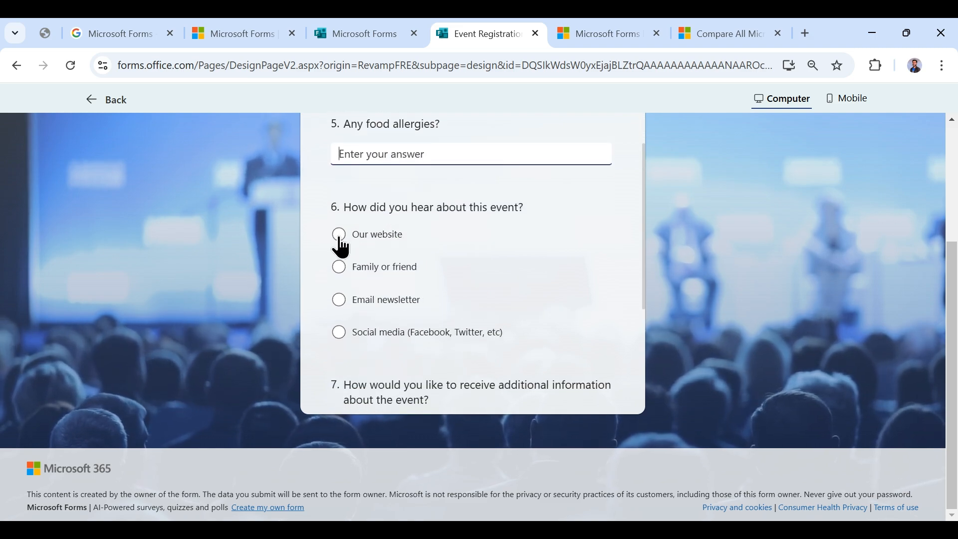
pyautogui.click(340, 240)
pyautogui.scroll(-2, 359, 252)
pyautogui.scroll(-2, 335, 289)
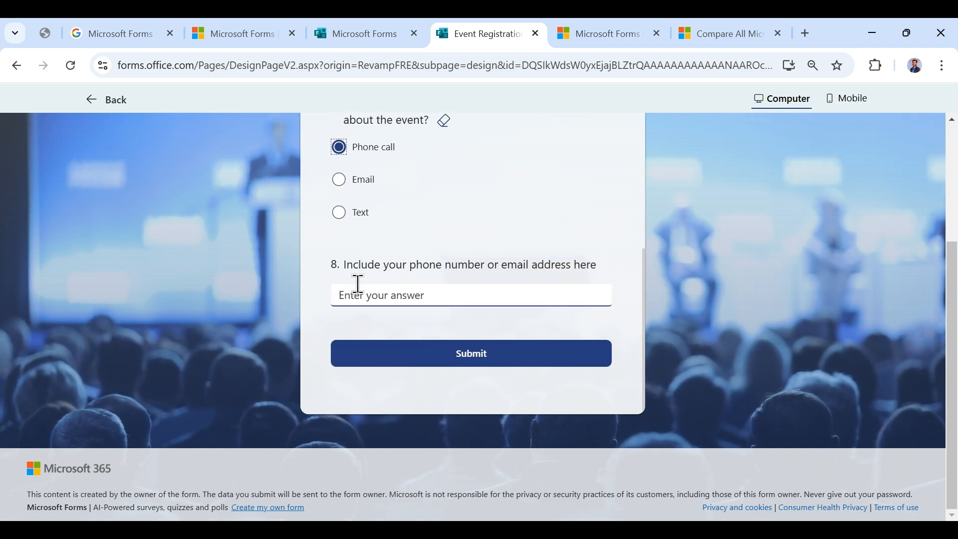
pyautogui.click(376, 305)
pyautogui.write('Test')
pyautogui.click(448, 357)
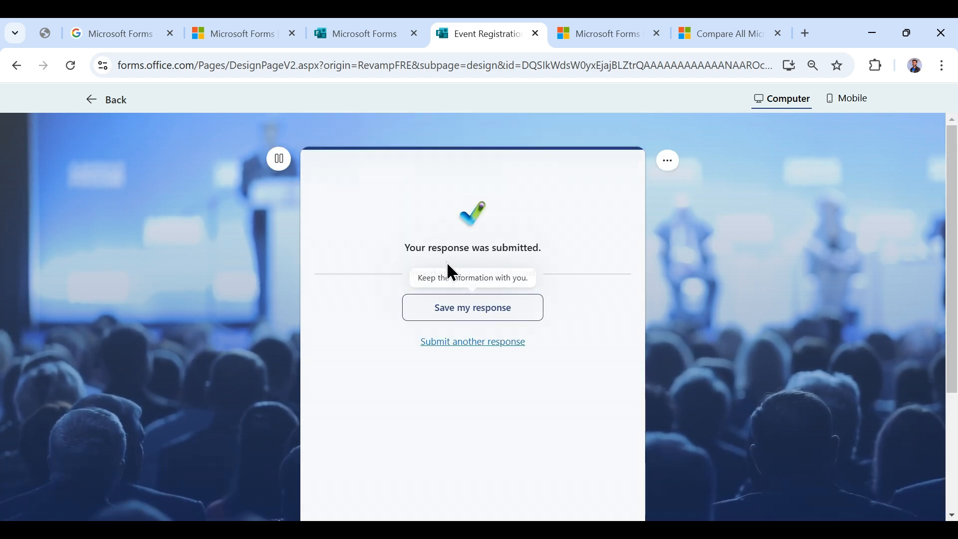
# - Check the confirmation in Mobile and Computer layouts, then return to the designer
pyautogui.click(842, 103)
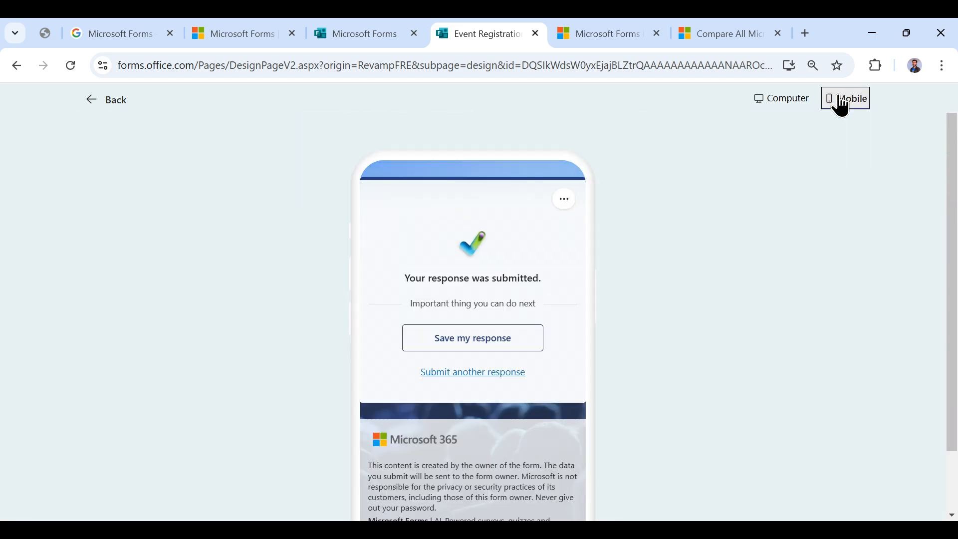
pyautogui.scroll(-2, 515, 303)
pyautogui.scroll(2, 516, 303)
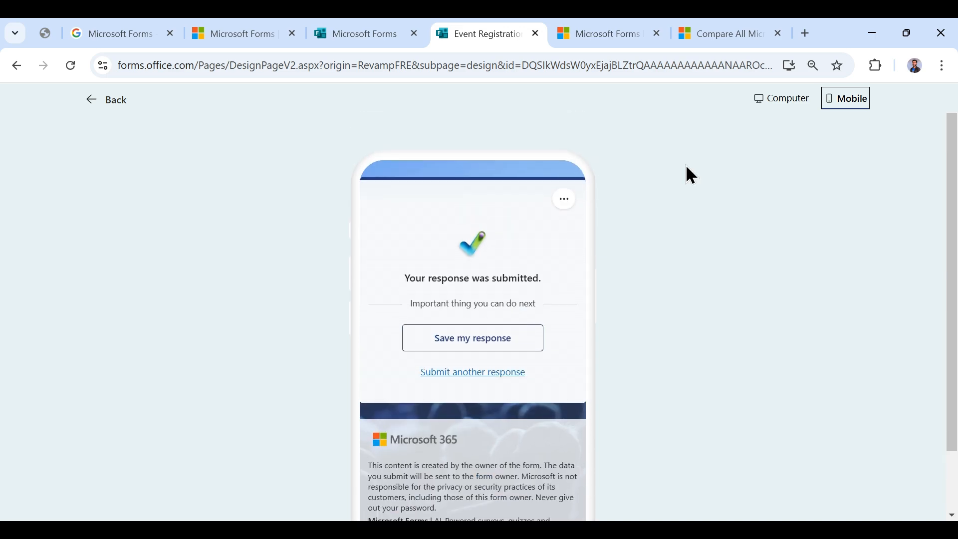
pyautogui.click(793, 104)
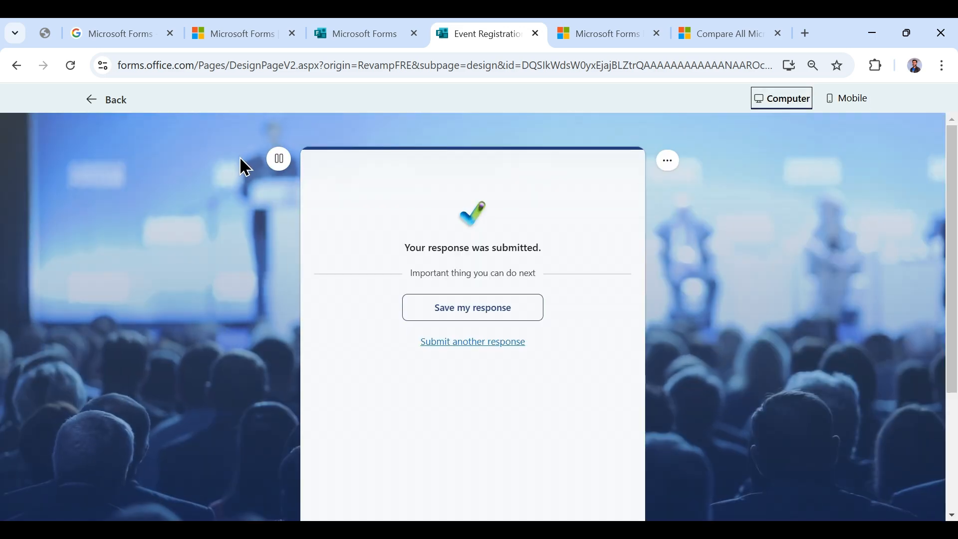
pyautogui.click(119, 105)
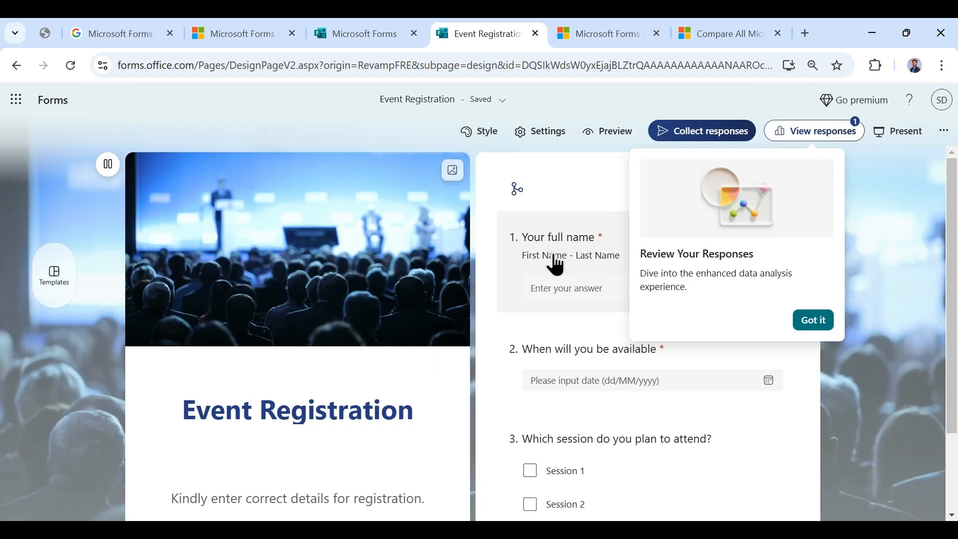
# - Dismiss the responses tip and inspect question 4's more-options menu
pyautogui.click(819, 321)
pyautogui.scroll(-1, 635, 322)
pyautogui.scroll(-8, 647, 388)
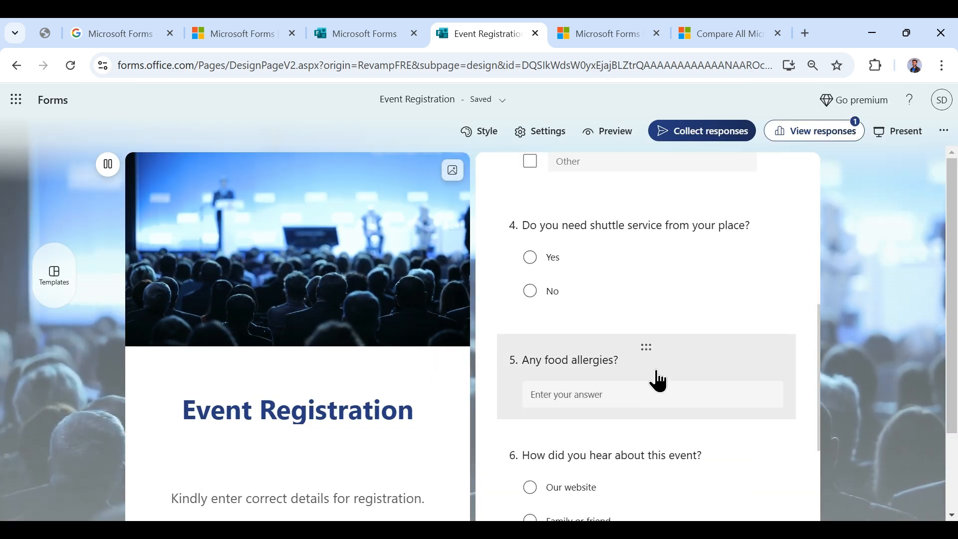
pyautogui.scroll(4, 713, 290)
pyautogui.scroll(-3, 708, 359)
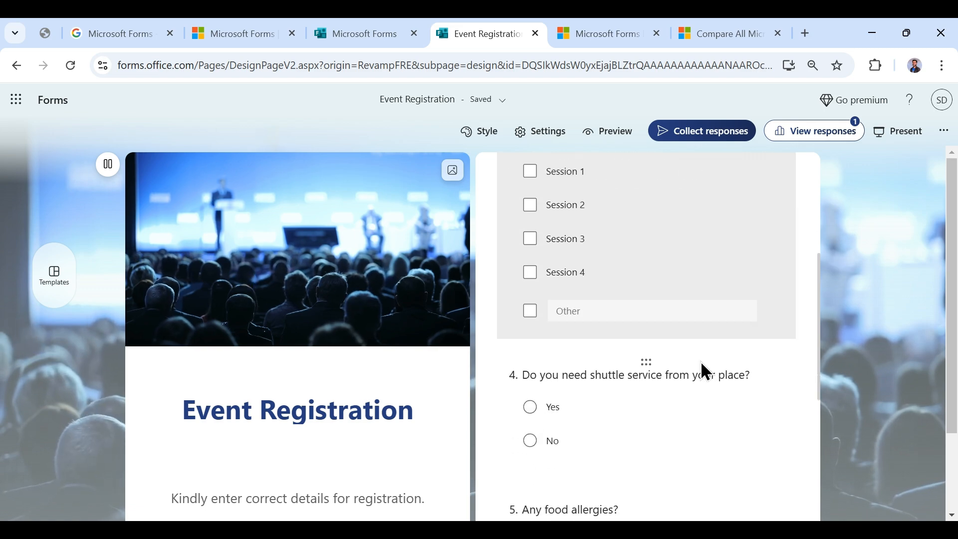
pyautogui.click(726, 327)
pyautogui.scroll(-3, 791, 400)
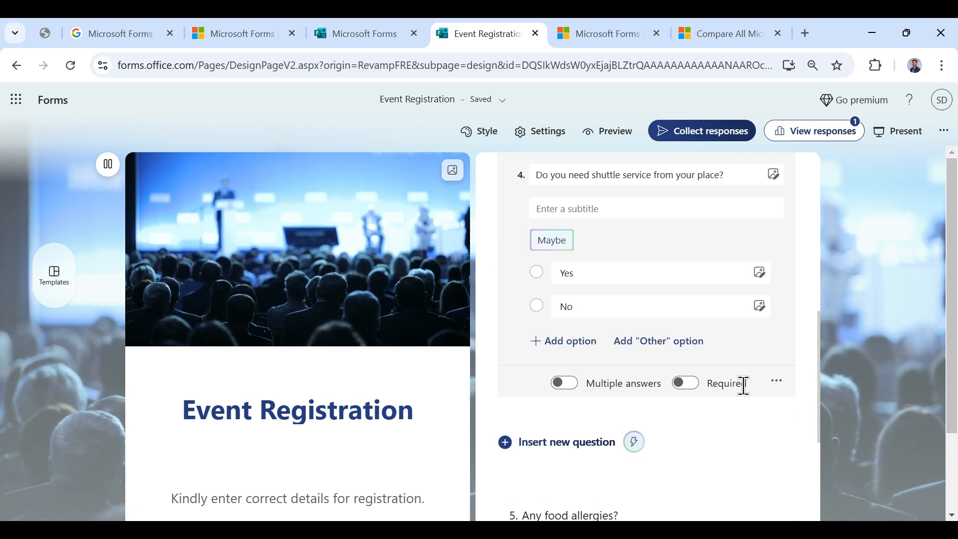
pyautogui.click(774, 383)
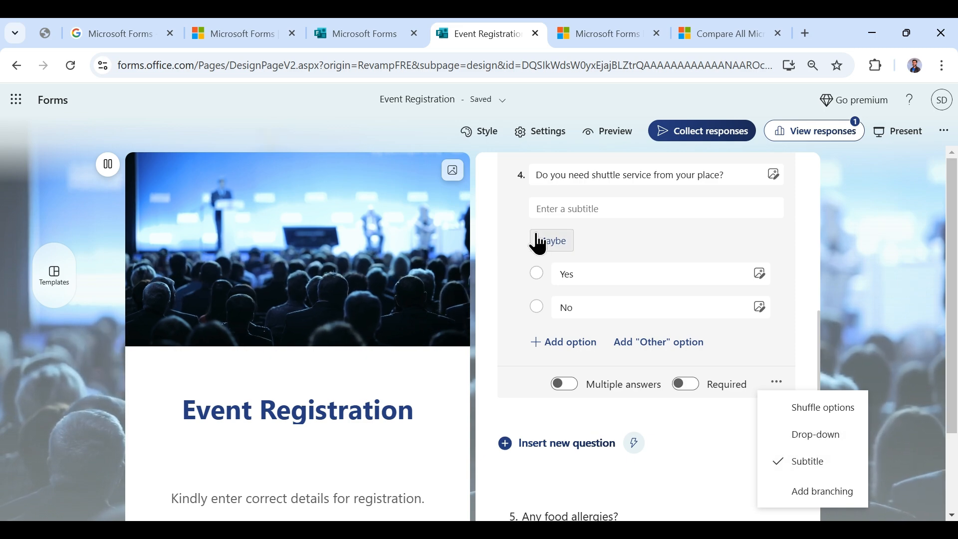
pyautogui.scroll(3, 629, 254)
pyautogui.scroll(-3, 714, 281)
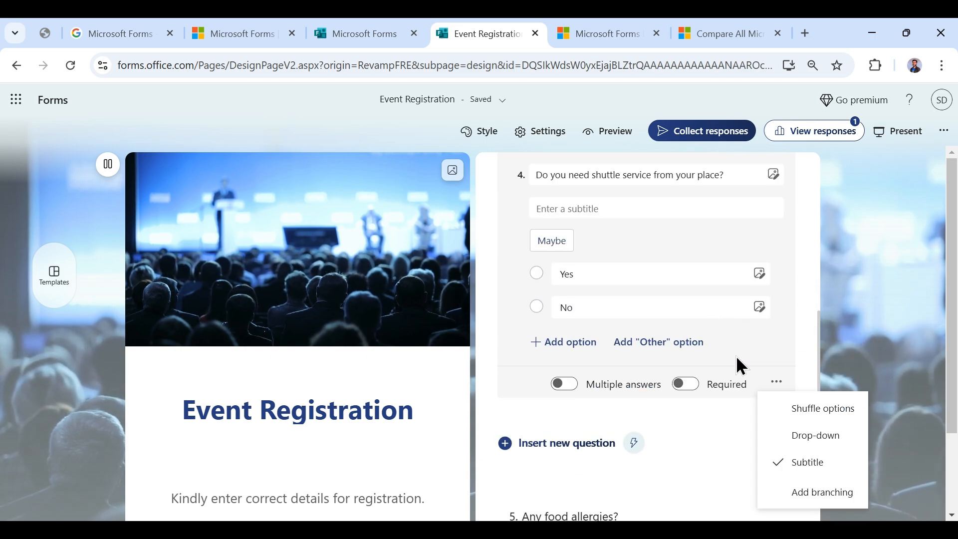
pyautogui.scroll(-6, 739, 362)
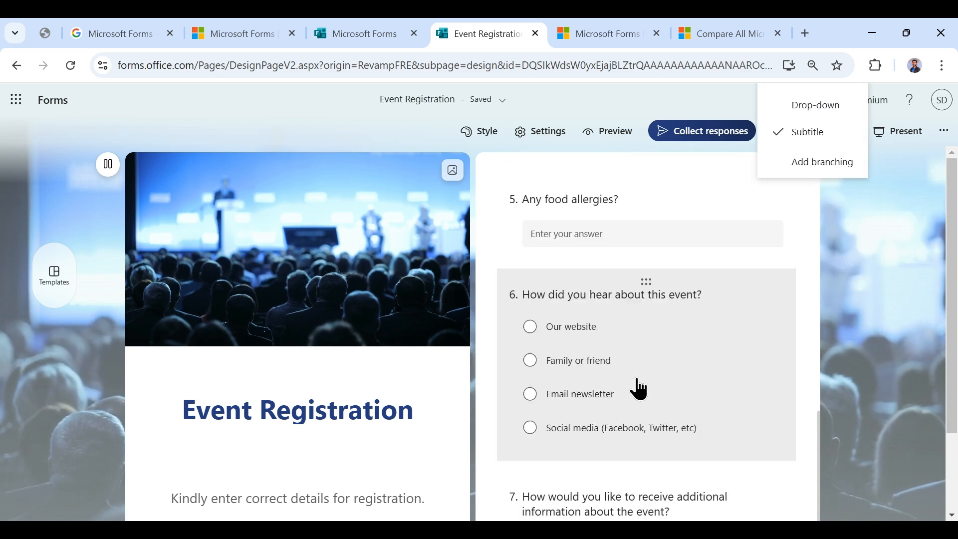
pyautogui.scroll(-5, 639, 386)
pyautogui.scroll(2, 644, 370)
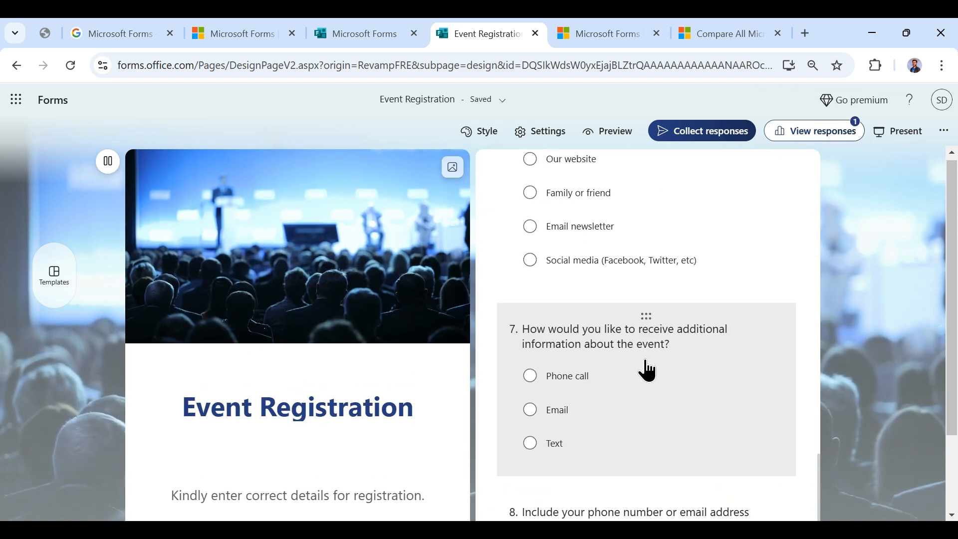
pyautogui.scroll(10, 747, 278)
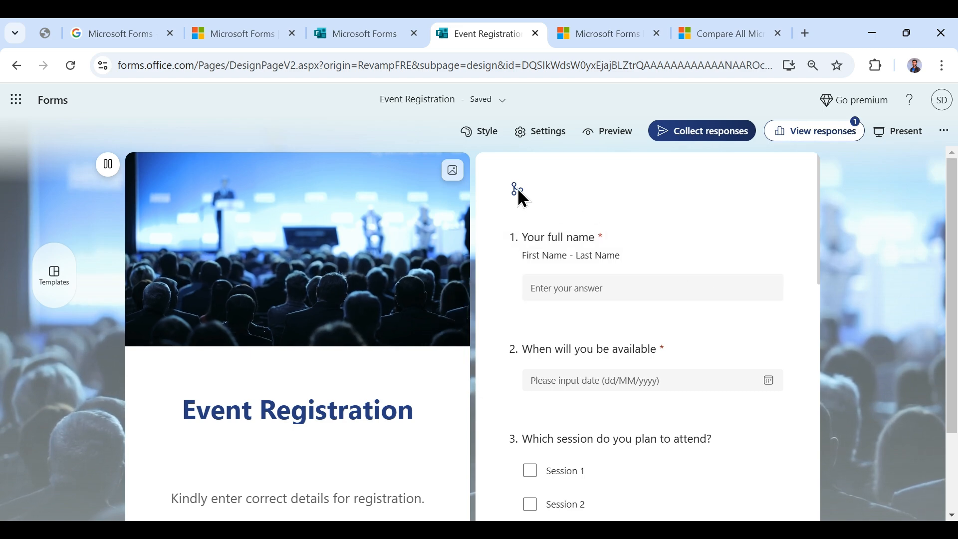
# - Move the session-choice question below the shuttle question and view the 1-response summary
pyautogui.click(637, 287)
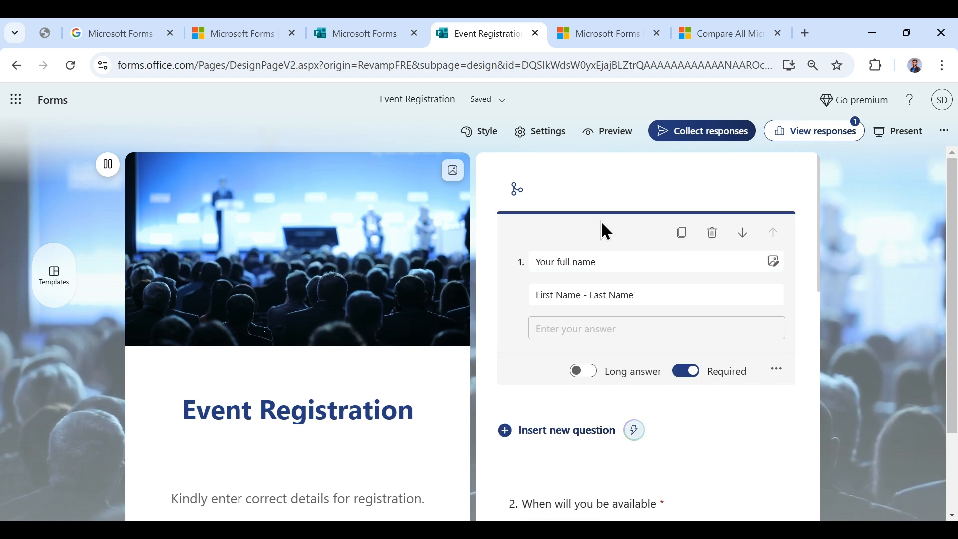
pyautogui.scroll(-3, 657, 424)
pyautogui.click(661, 352)
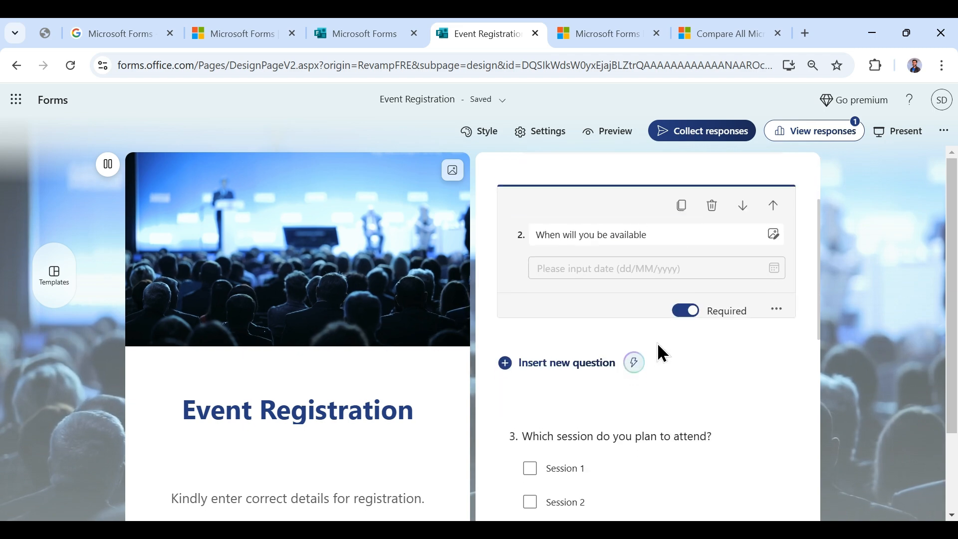
pyautogui.click(743, 197)
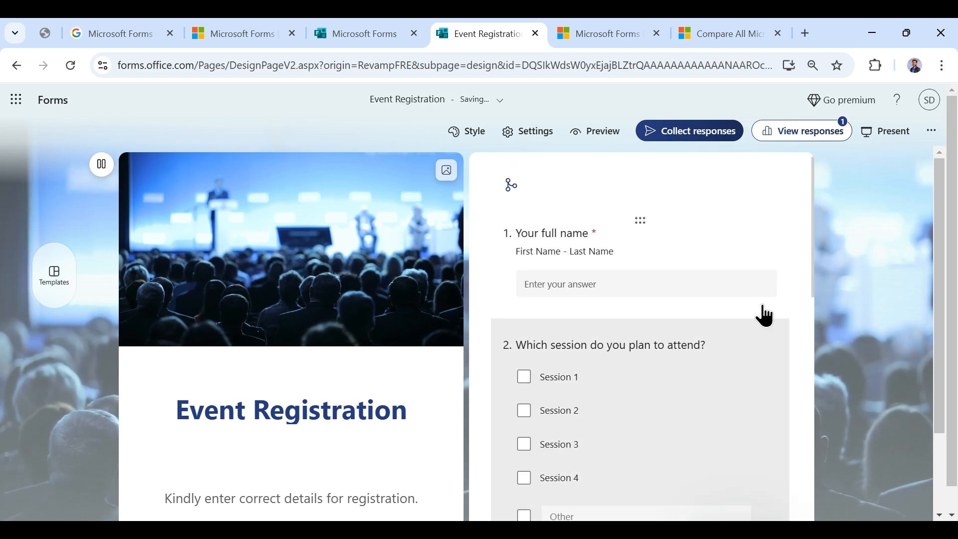
pyautogui.click(724, 361)
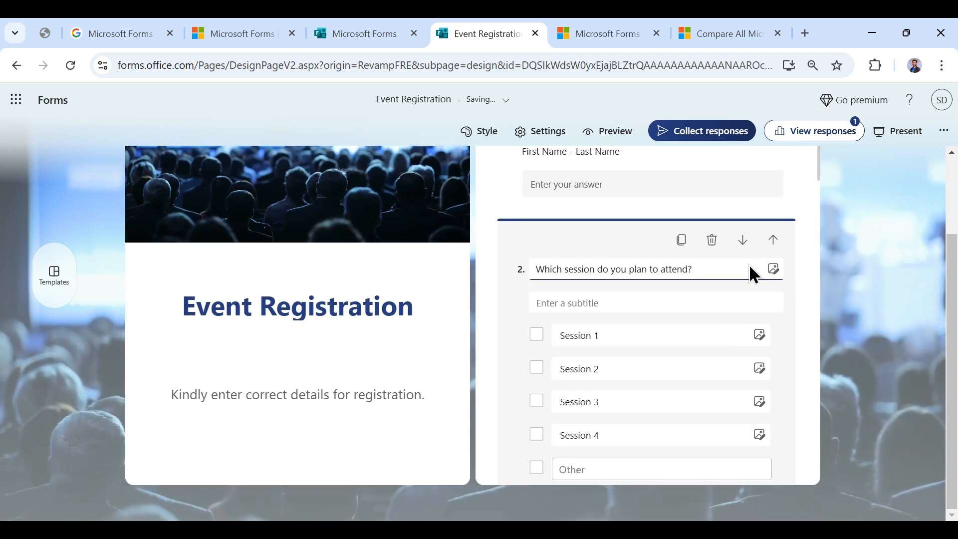
pyautogui.click(742, 241)
pyautogui.scroll(2, 731, 379)
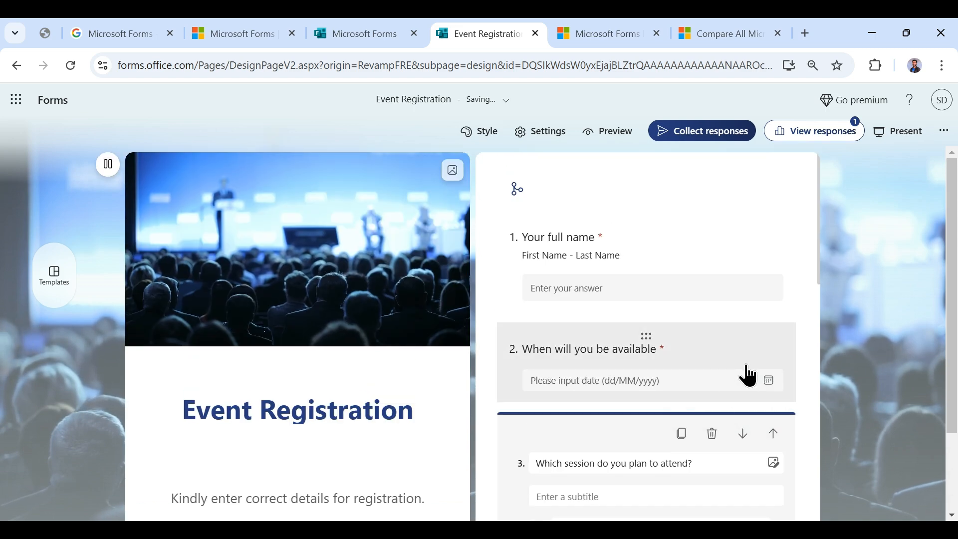
pyautogui.scroll(-2, 763, 381)
pyautogui.click(744, 285)
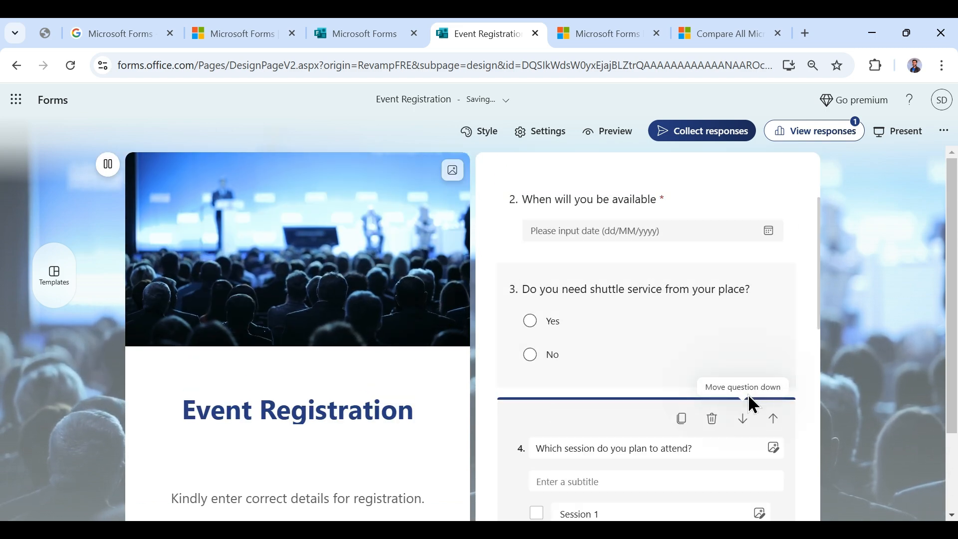
pyautogui.scroll(5, 748, 394)
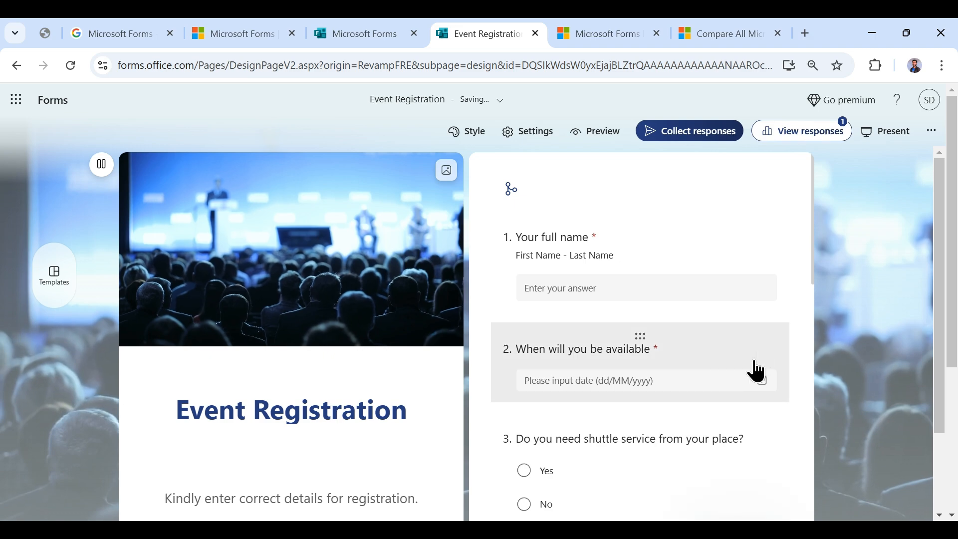
pyautogui.click(798, 133)
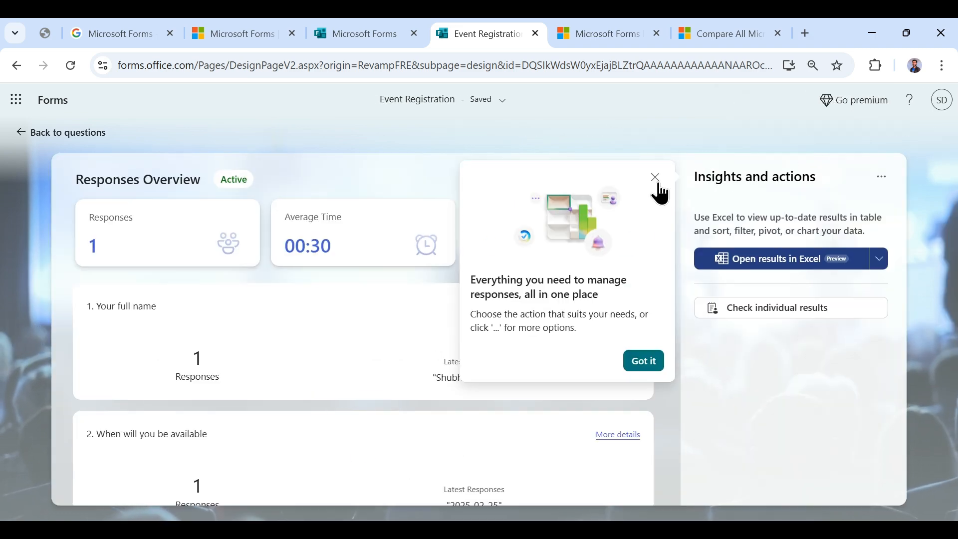
# - Dismiss the responses tip and scroll through each question's summary and chart
pyautogui.click(656, 179)
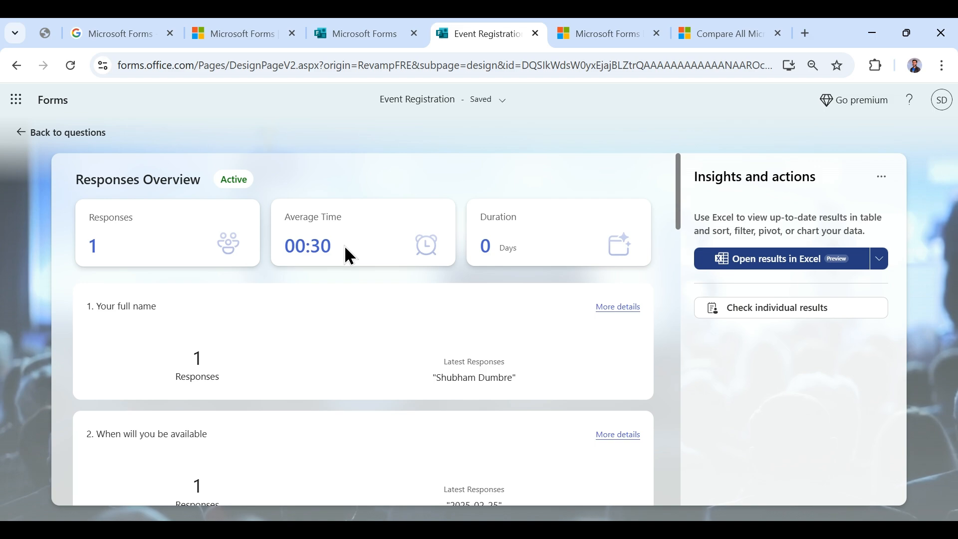
pyautogui.scroll(-3, 502, 247)
pyautogui.scroll(-3, 390, 284)
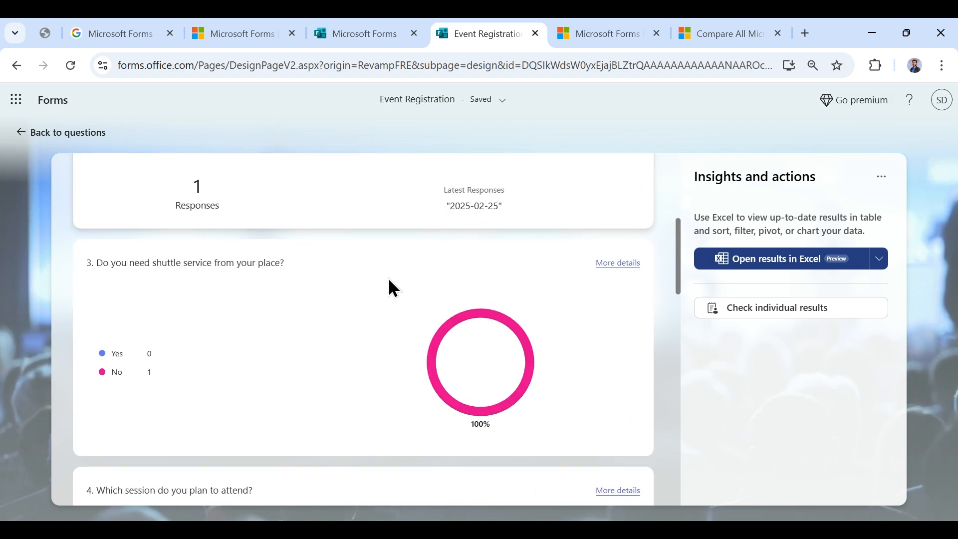
pyautogui.scroll(-3, 198, 350)
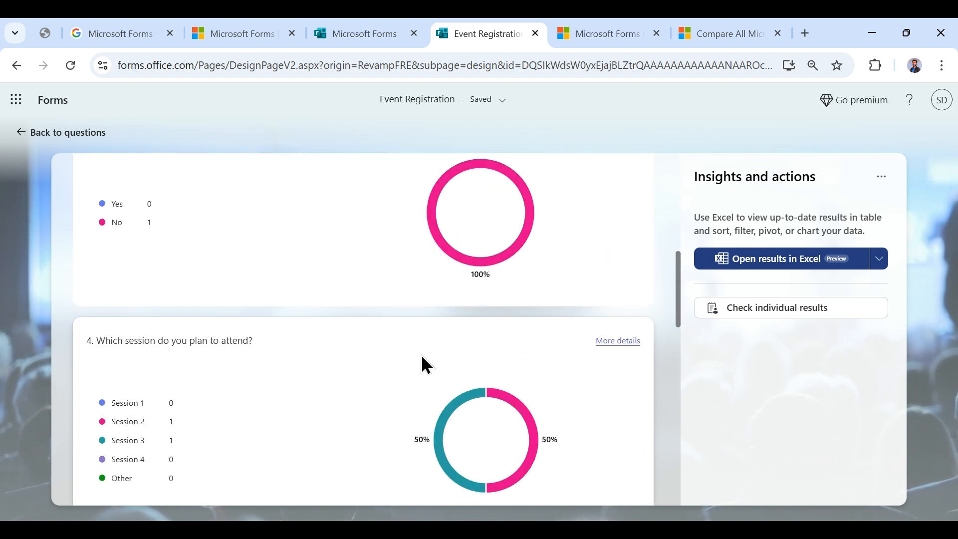
pyautogui.scroll(-4, 423, 364)
pyautogui.scroll(-4, 505, 368)
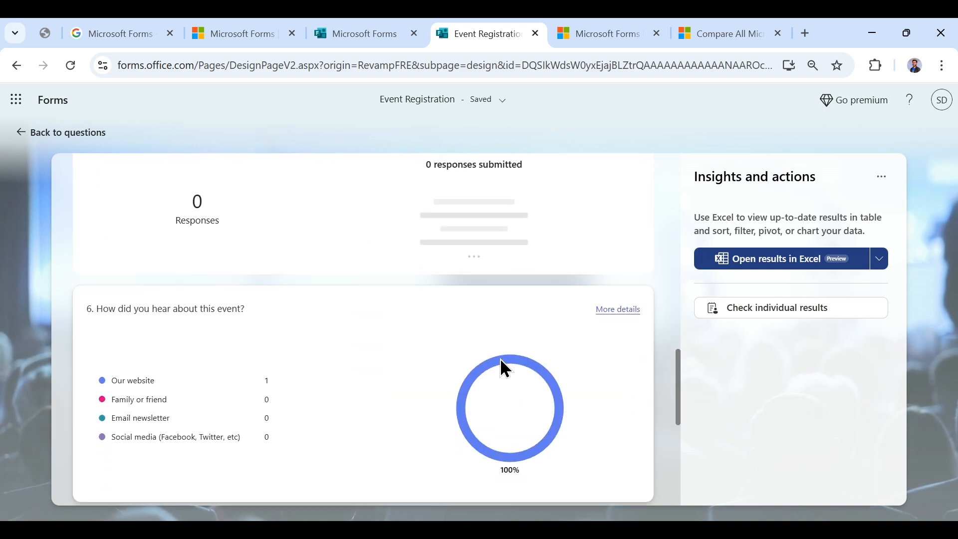
pyautogui.scroll(-5, 502, 359)
pyautogui.scroll(-2, 504, 358)
# - Send the Event Registration results to an Excel workbook
pyautogui.scroll(15, 524, 384)
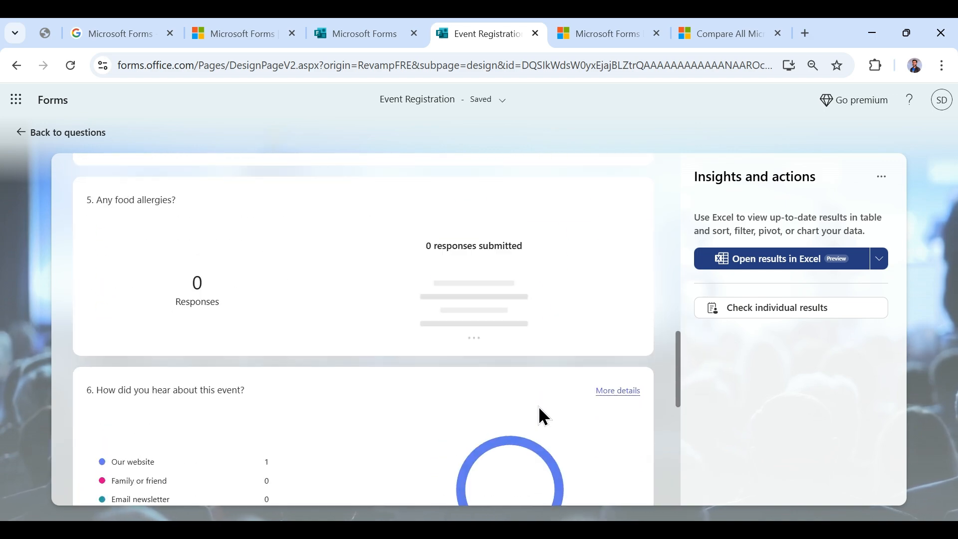
pyautogui.scroll(8, 579, 405)
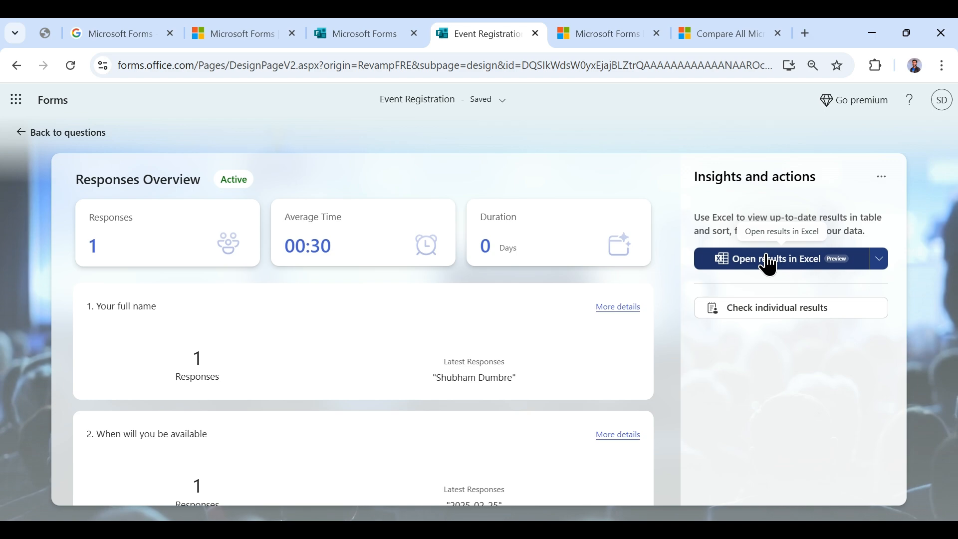
pyautogui.click(771, 262)
# - Confirm the Excel export, check the full name answer in cell F2, and return to Forms
pyautogui.click(668, 364)
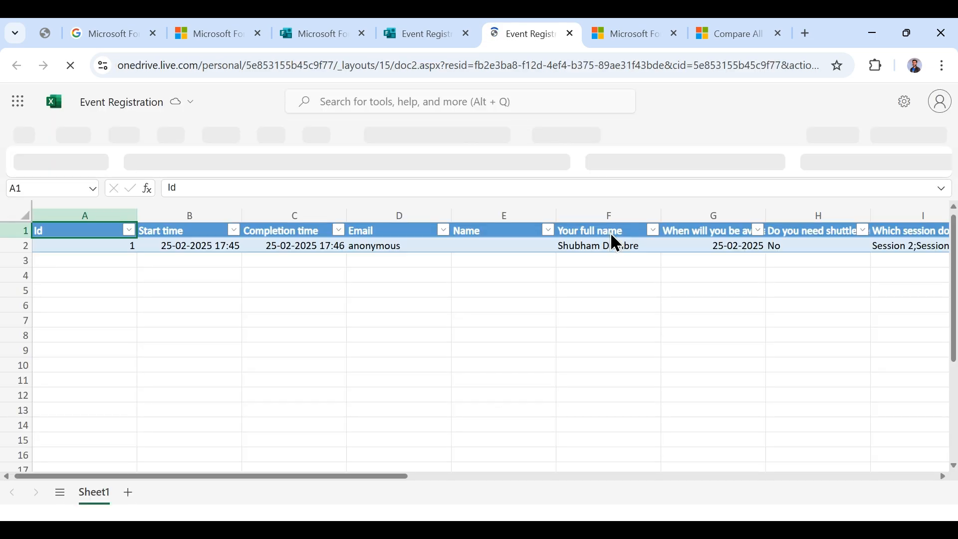
pyautogui.click(568, 244)
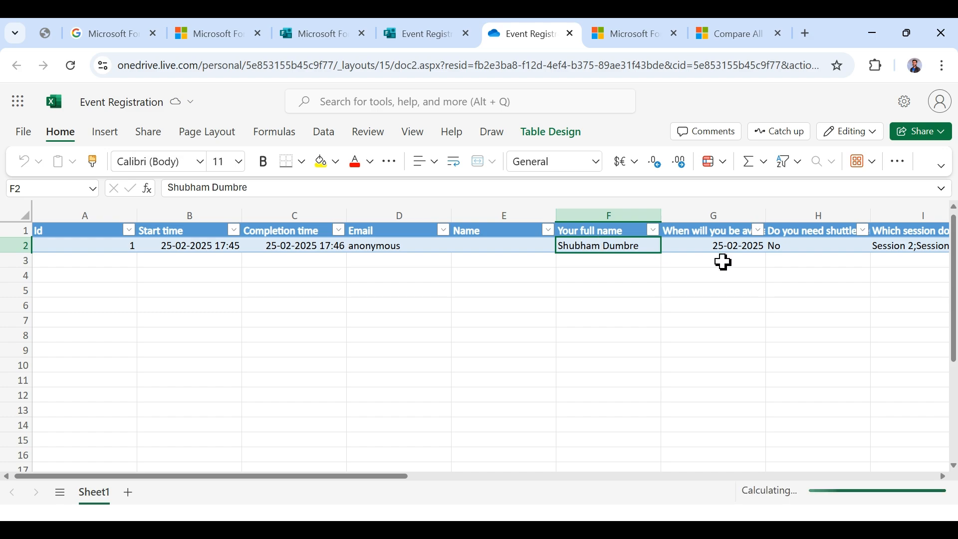
pyautogui.hscroll(6, 724, 262)
pyautogui.hscroll(-6, 727, 265)
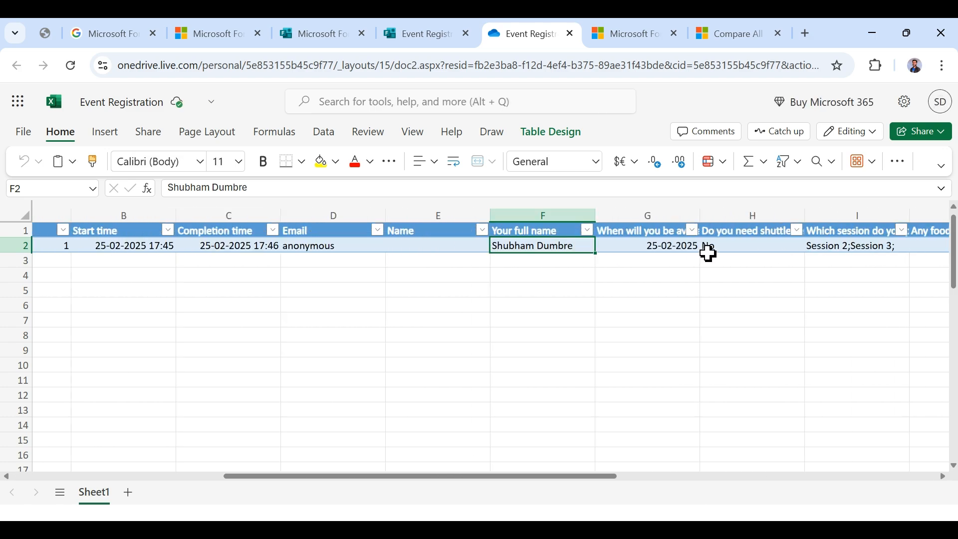
pyautogui.click(423, 30)
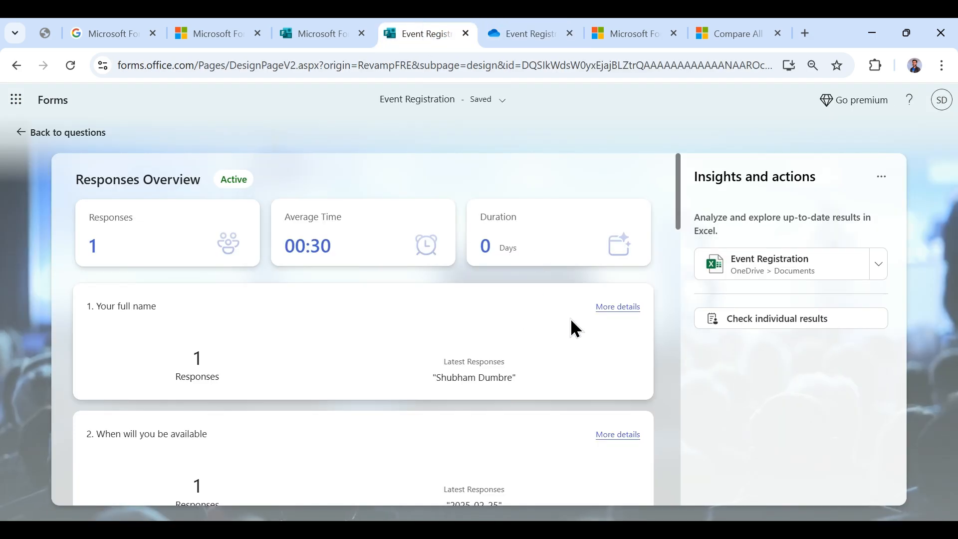
# - Review respondent 1's individual answers, then go back to editing the Event Registration questions
pyautogui.scroll(-5, 574, 325)
pyautogui.click(809, 322)
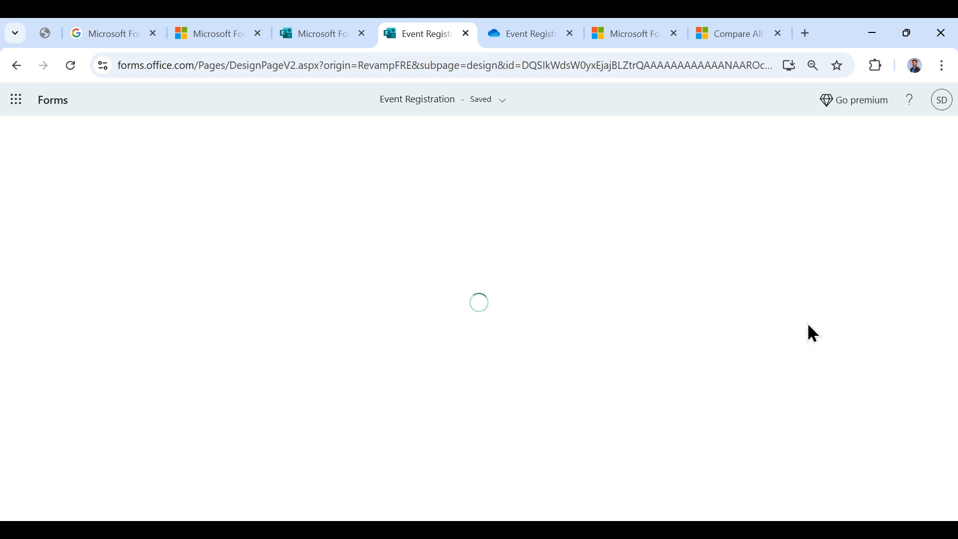
pyautogui.scroll(-3, 537, 296)
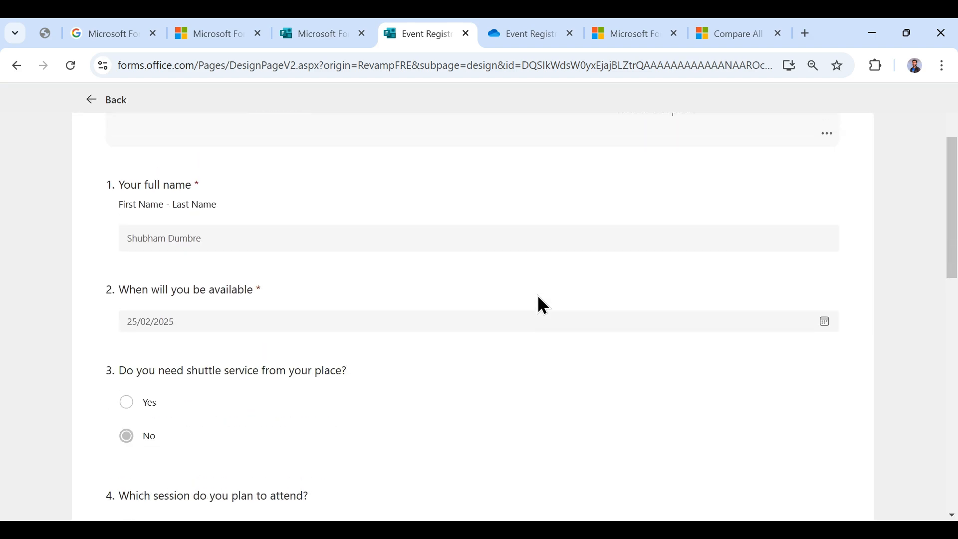
pyautogui.scroll(3, 537, 295)
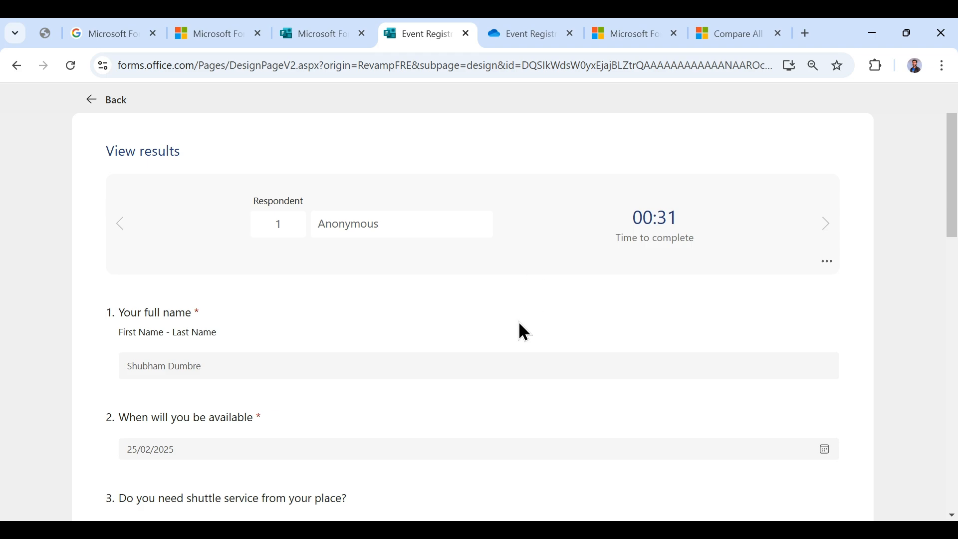
pyautogui.scroll(-15, 519, 322)
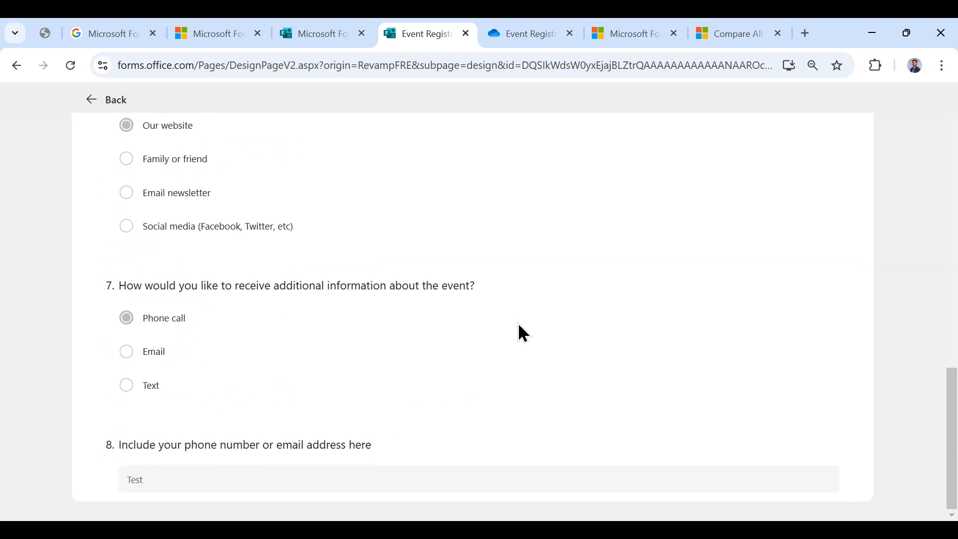
pyautogui.scroll(15, 519, 324)
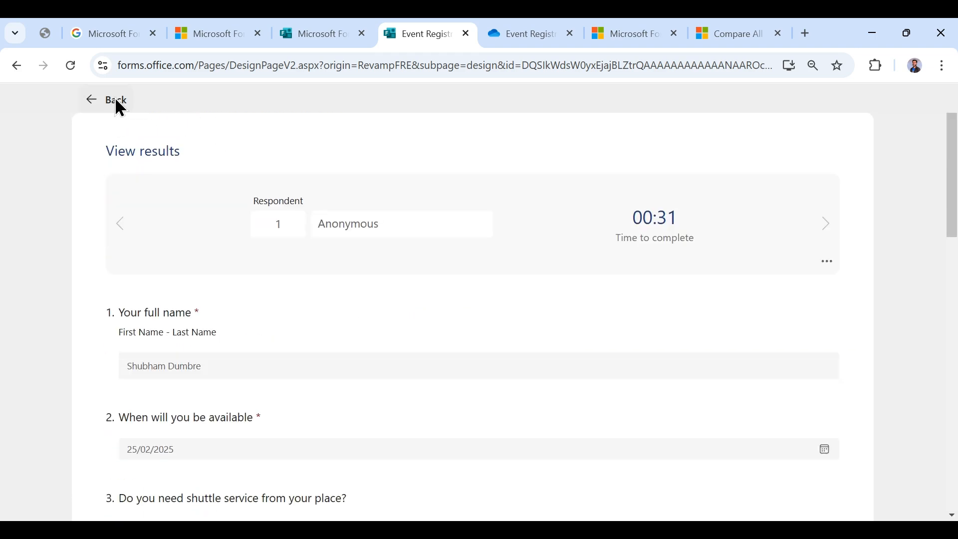
pyautogui.click(118, 105)
pyautogui.click(63, 142)
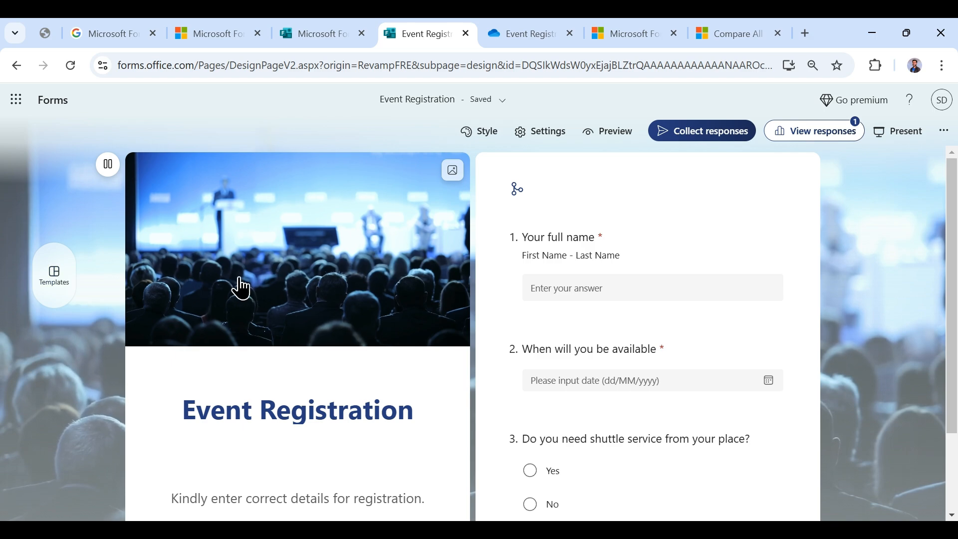
# - Turn on background music in the form's Styles options
pyautogui.scroll(-2, 239, 289)
pyautogui.scroll(2, 310, 231)
pyautogui.click(452, 171)
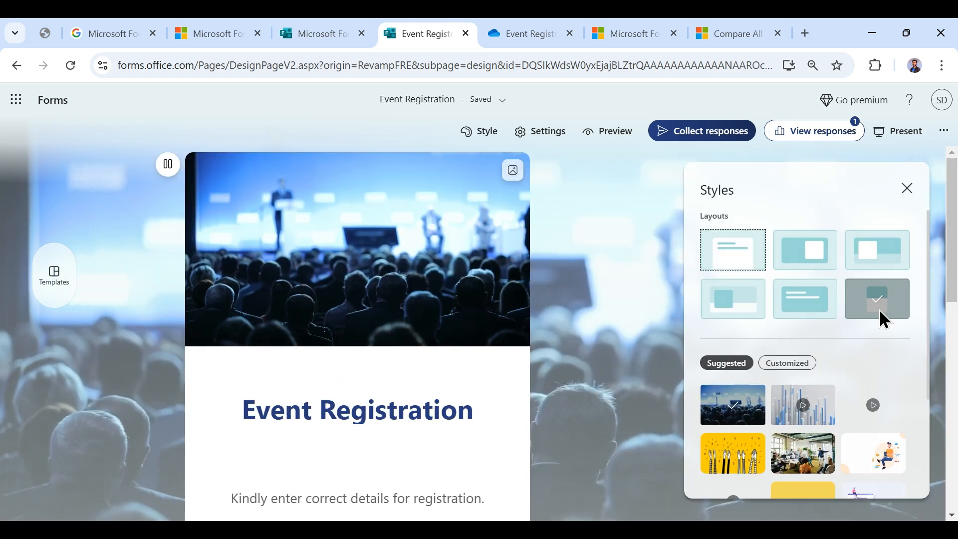
pyautogui.scroll(-5, 880, 316)
pyautogui.click(893, 470)
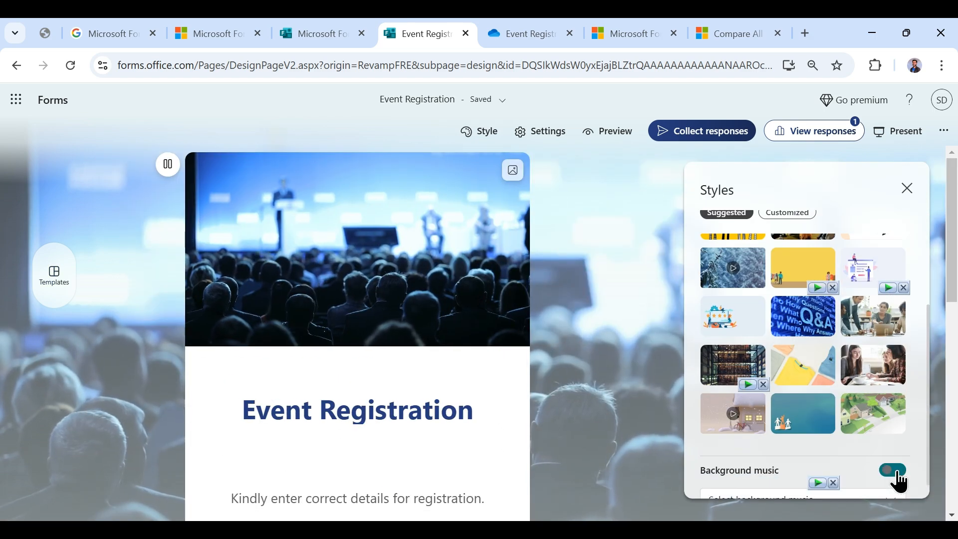
# - Try the 'Just the sun' and 'Parallel' tracks, then switch background music off
pyautogui.scroll(-3, 751, 432)
pyautogui.scroll(-1, 785, 492)
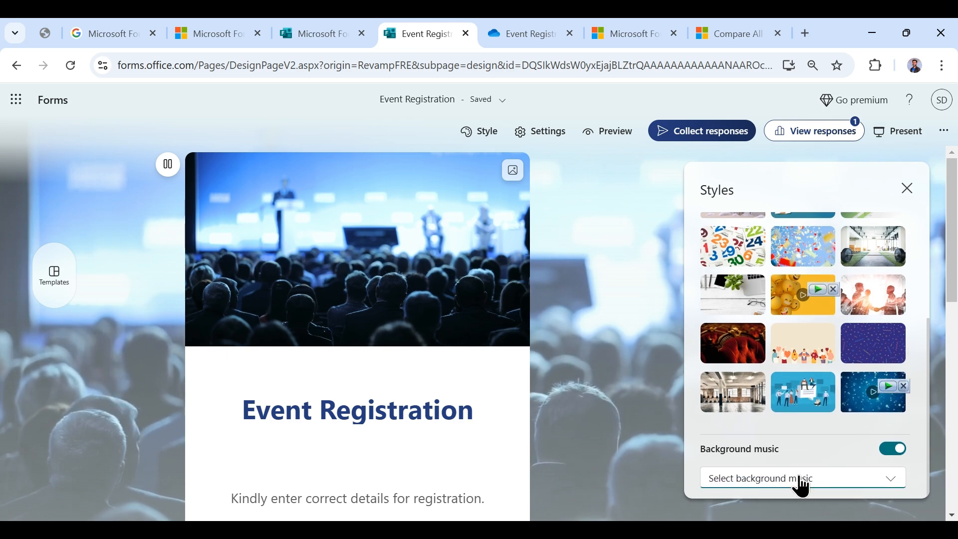
pyautogui.click(797, 480)
pyautogui.click(795, 418)
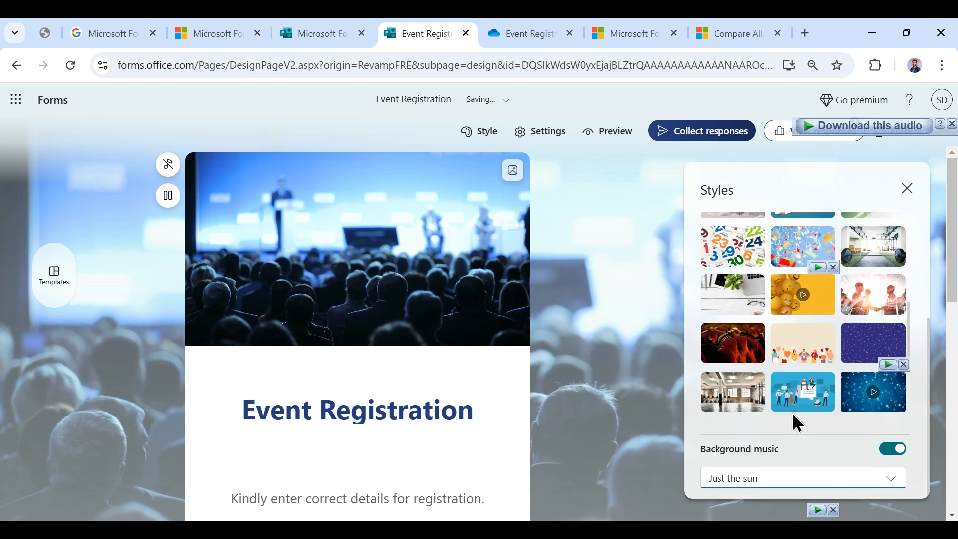
pyautogui.click(796, 480)
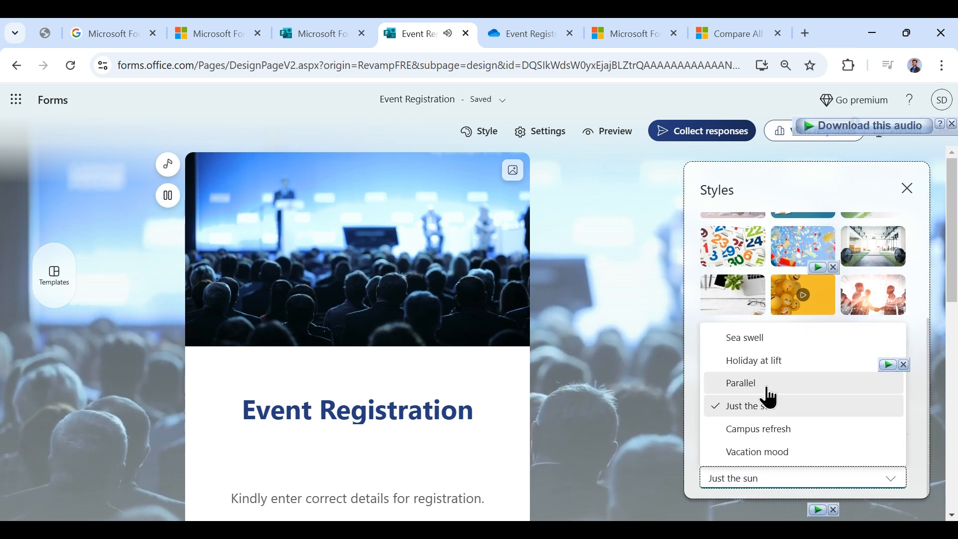
pyautogui.click(763, 384)
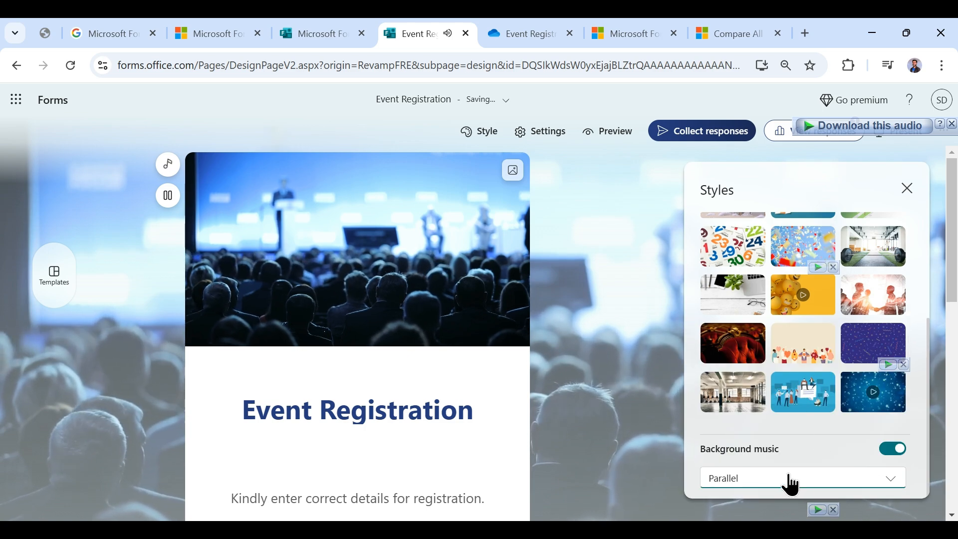
pyautogui.click(893, 449)
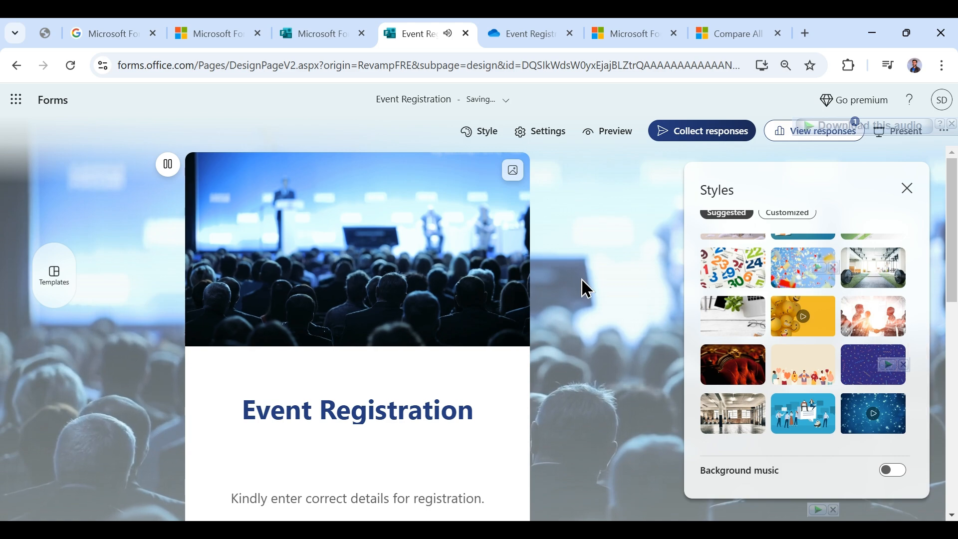
# - Bring up the form's response Settings pane
pyautogui.scroll(-6, 509, 310)
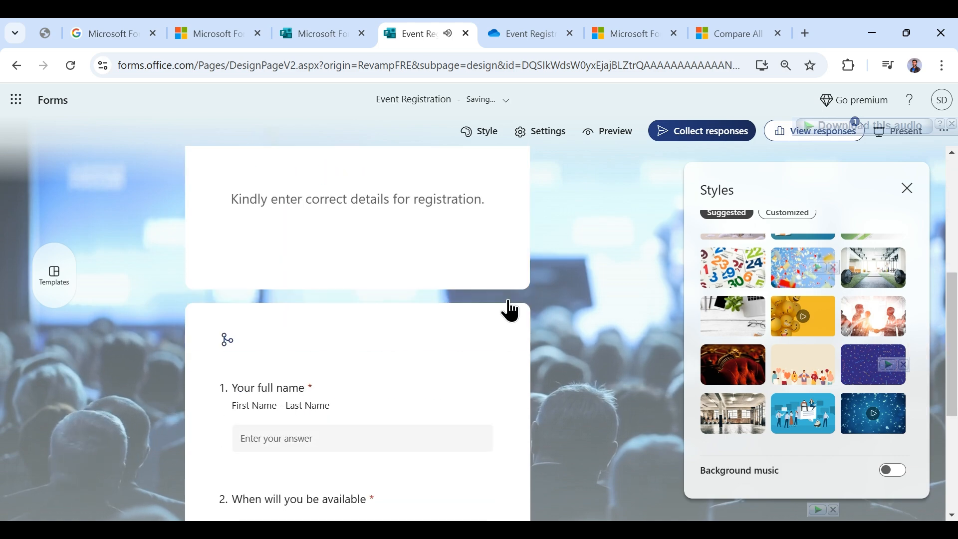
pyautogui.scroll(6, 543, 343)
pyautogui.scroll(4, 796, 349)
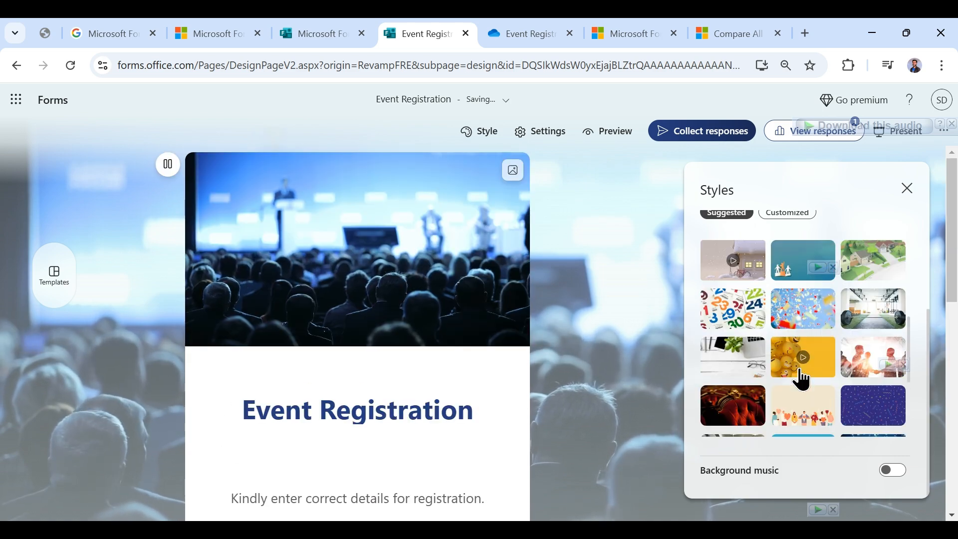
pyautogui.scroll(-3, 546, 316)
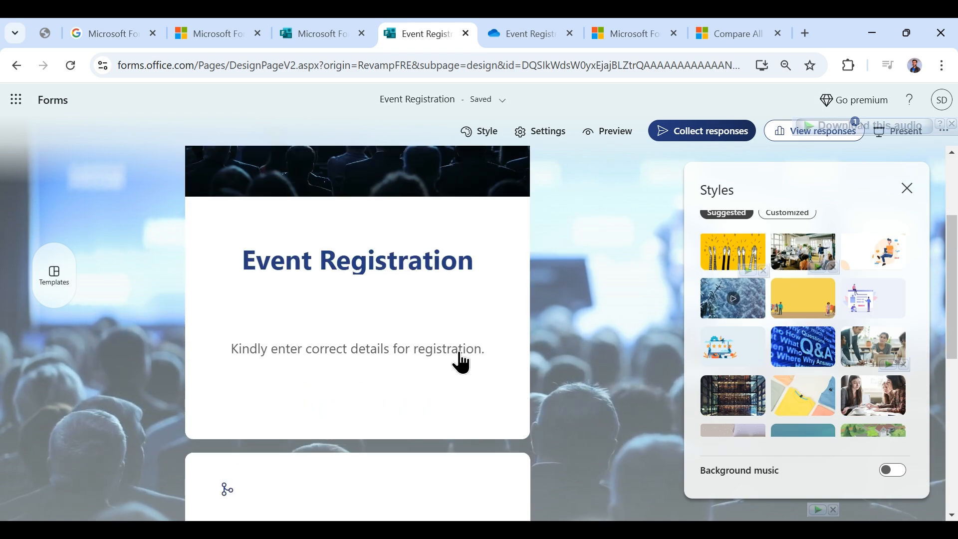
pyautogui.scroll(3, 462, 364)
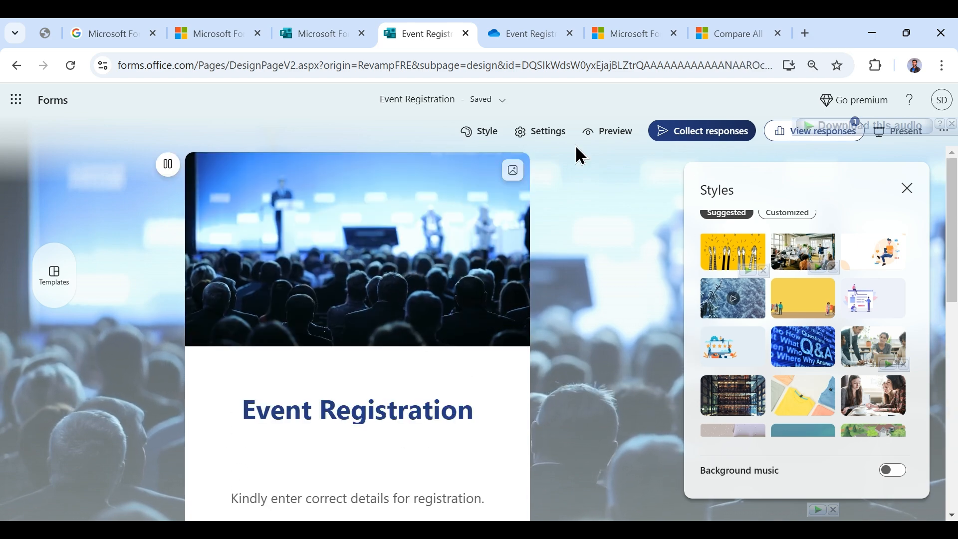
pyautogui.click(543, 131)
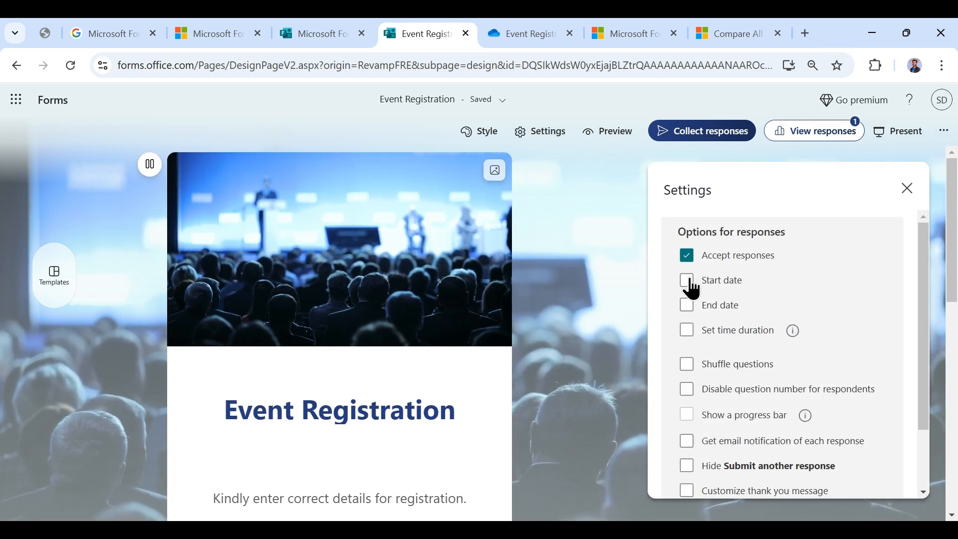
# - Have responses start 25/02/2025 and end 26/02/2025
pyautogui.click(688, 282)
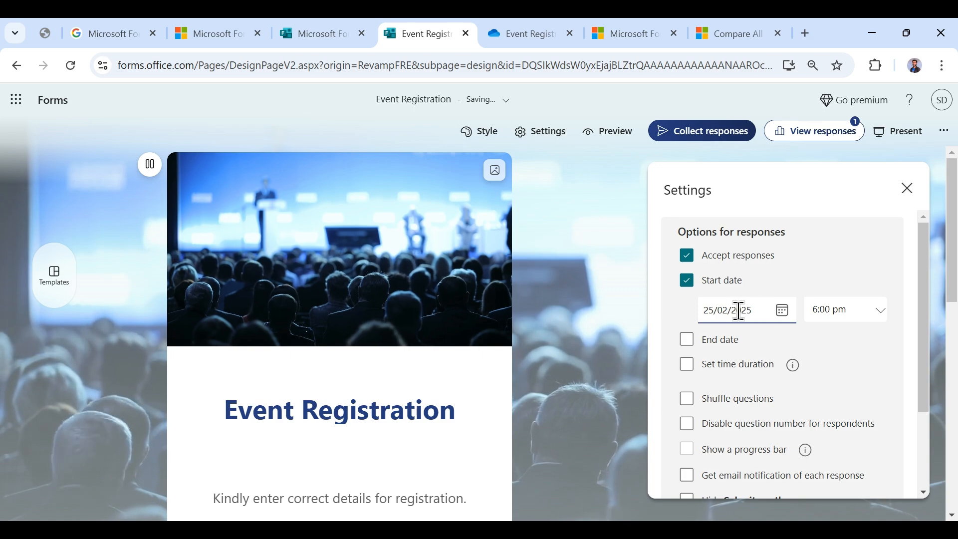
pyautogui.click(685, 342)
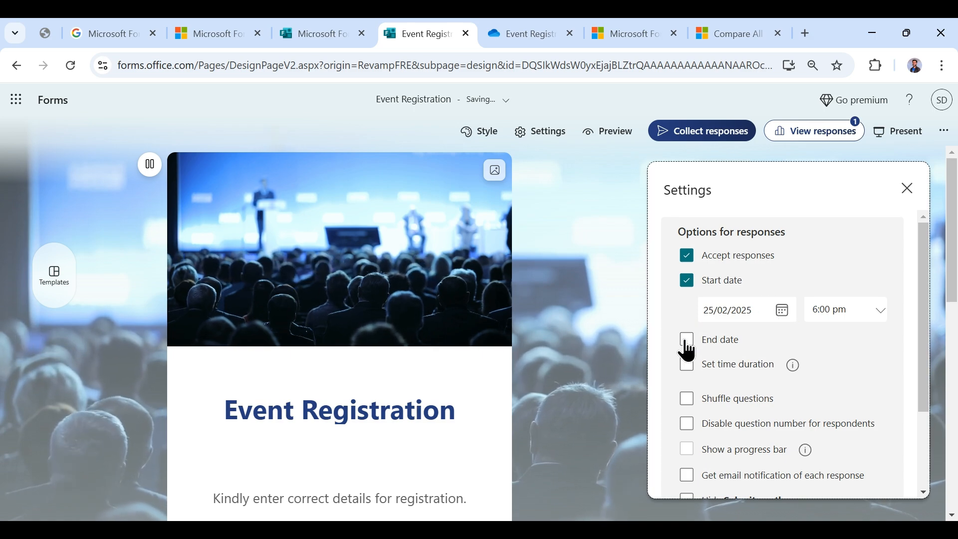
pyautogui.click(735, 369)
pyautogui.click(856, 345)
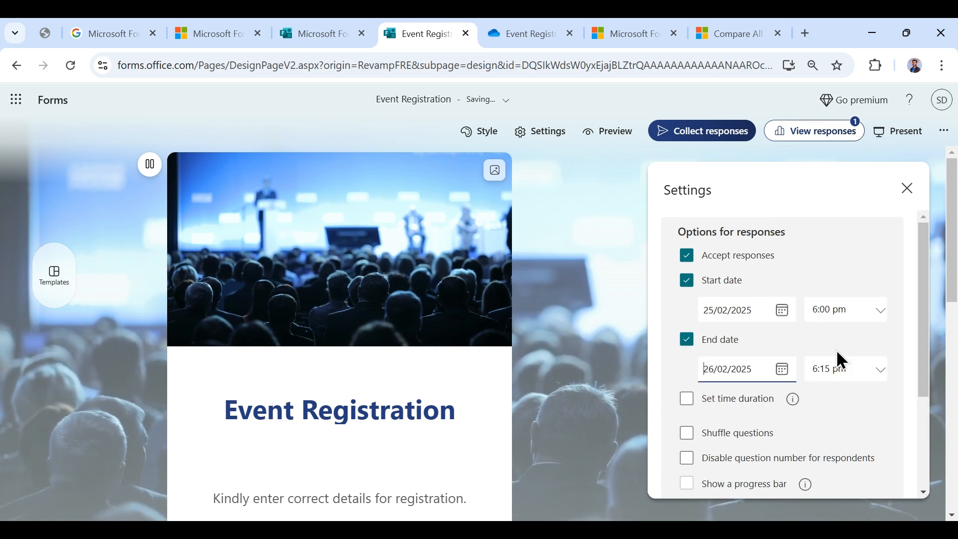
pyautogui.scroll(-2, 742, 398)
# - Add a 30-minute time limit, shuffle all questions, and hide Submit another response
pyautogui.click(689, 325)
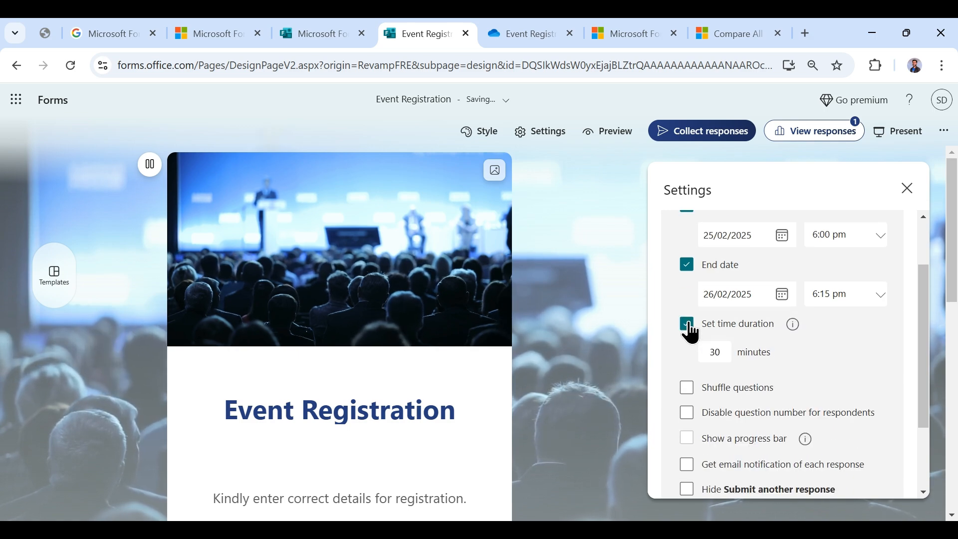
pyautogui.click(724, 355)
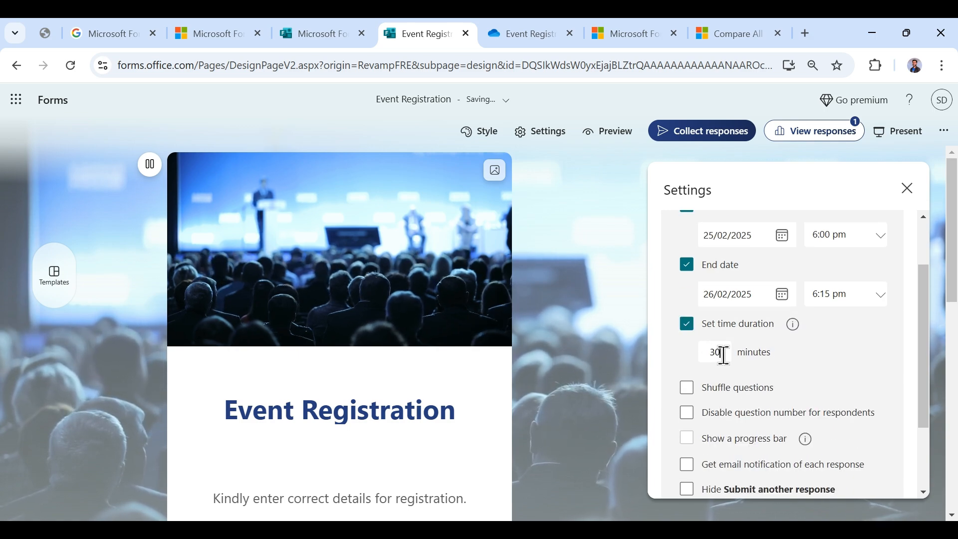
pyautogui.moveTo(794, 325)
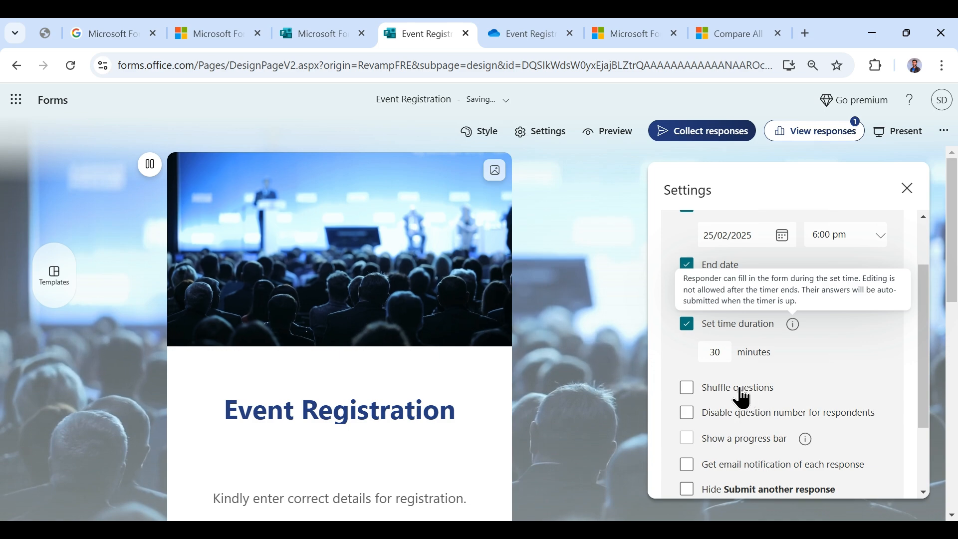
pyautogui.click(694, 391)
pyautogui.scroll(-3, 706, 320)
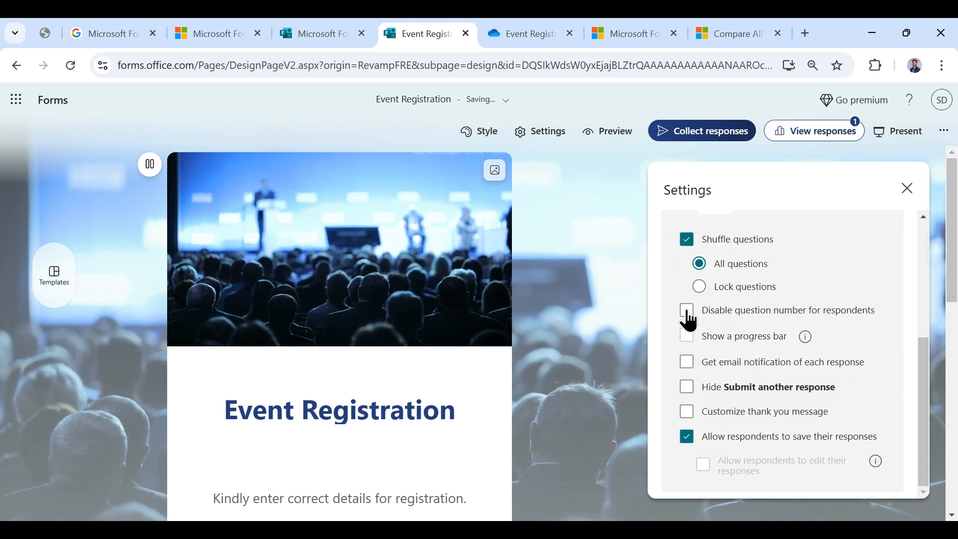
pyautogui.scroll(-6, 514, 376)
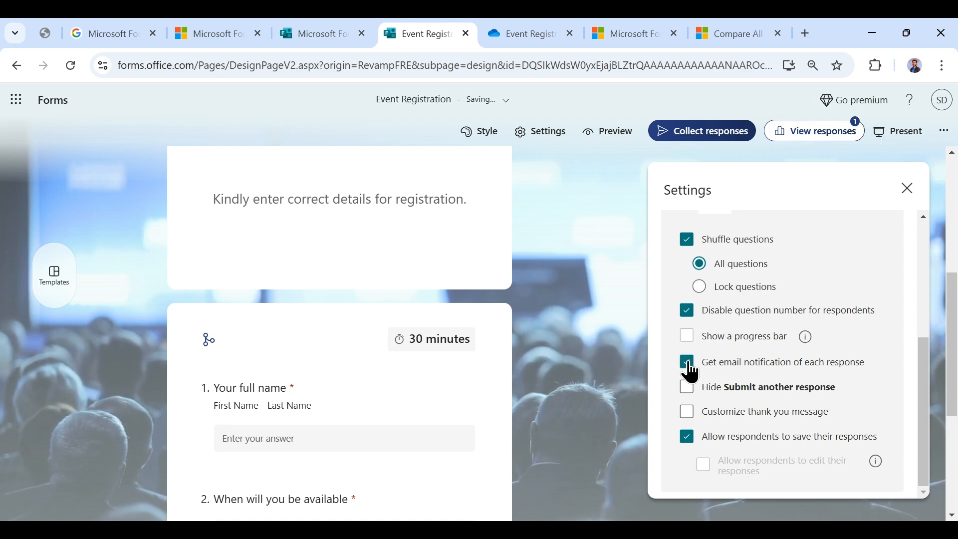
pyautogui.click(687, 388)
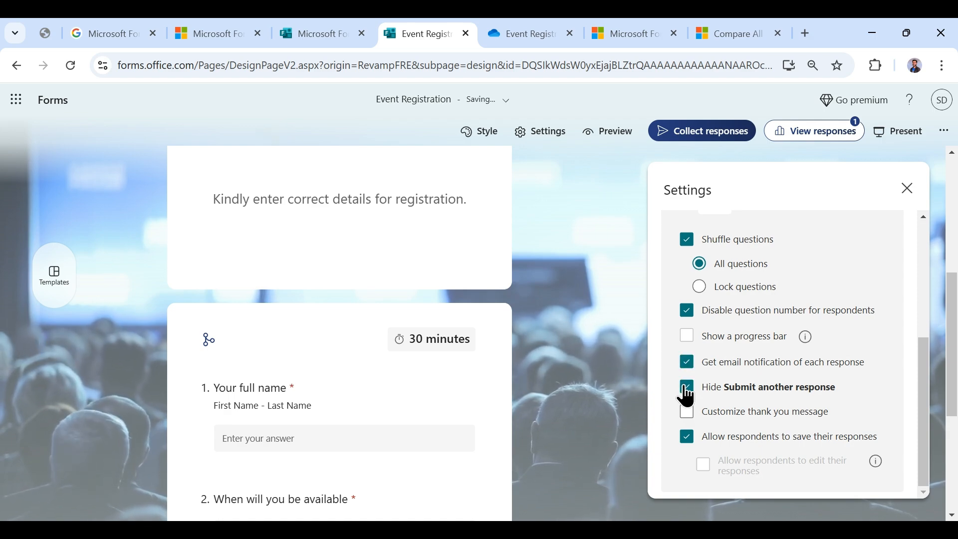
# - Glance at the linked spreadsheet, set the thank-you message to 'Thank You', and preview
pyautogui.click(505, 25)
pyautogui.click(448, 25)
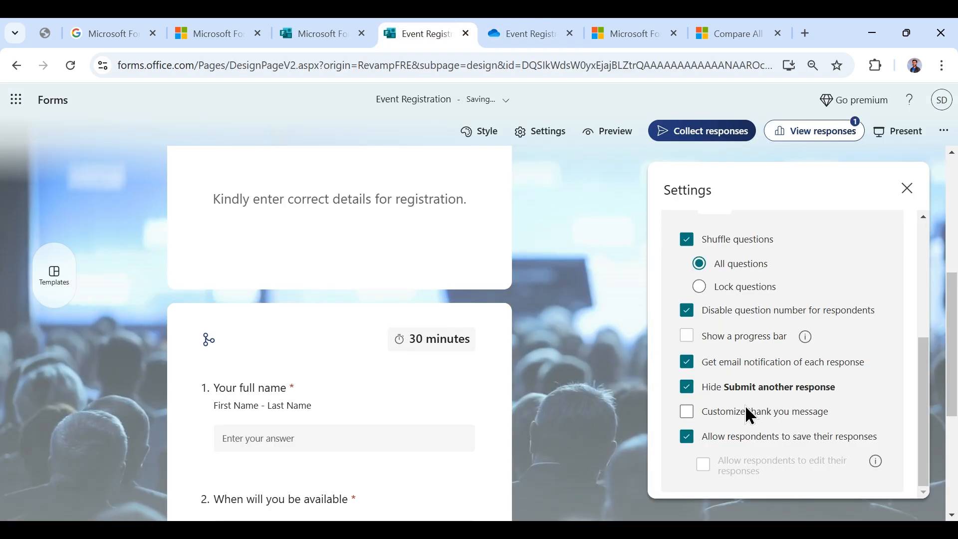
pyautogui.click(688, 413)
pyautogui.scroll(-1, 749, 415)
pyautogui.click(837, 403)
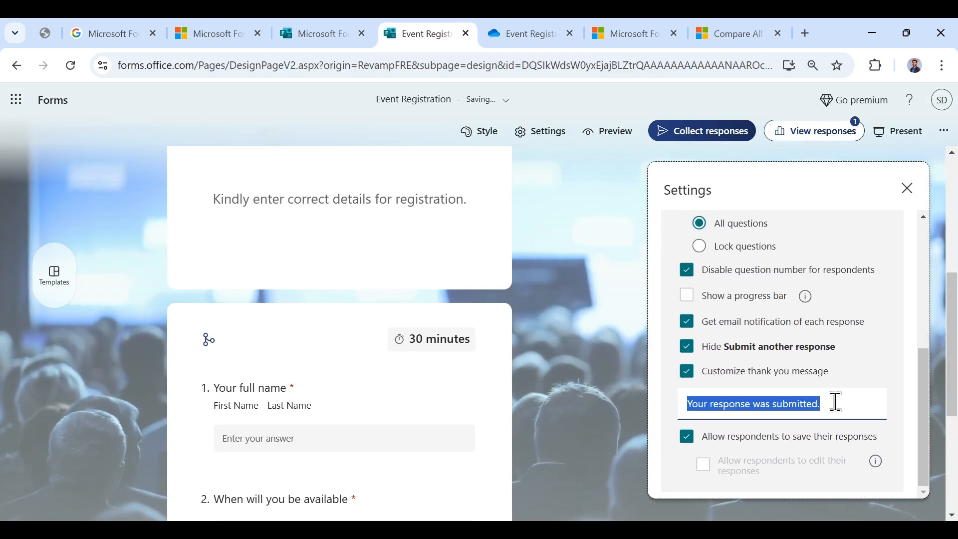
pyautogui.click(849, 403)
pyautogui.hotkey('ctrl', 'a')
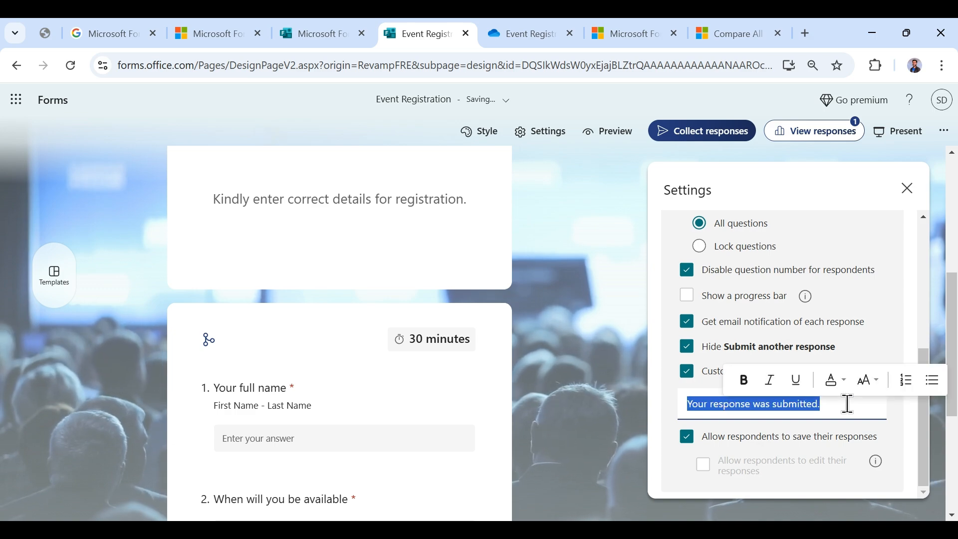
pyautogui.write('Thank You')
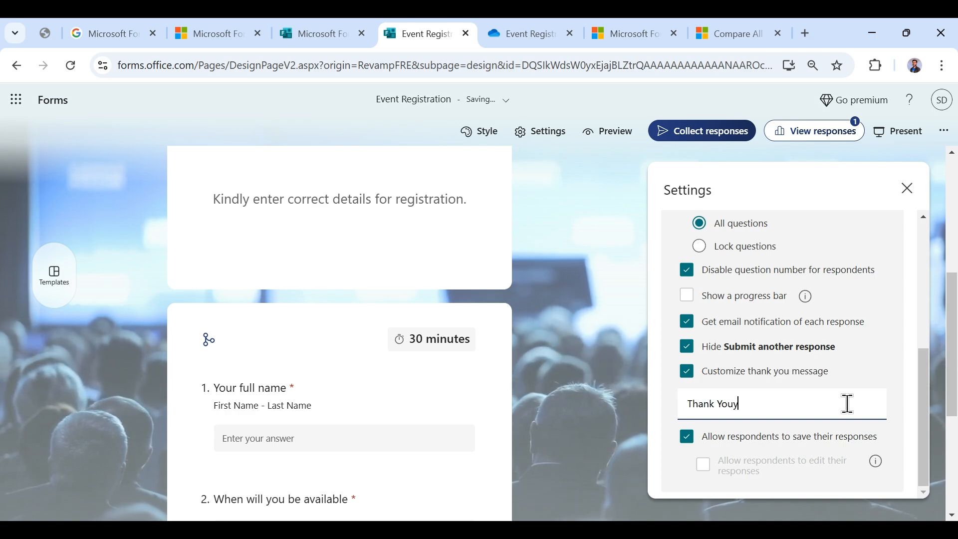
pyautogui.scroll(5, 848, 403)
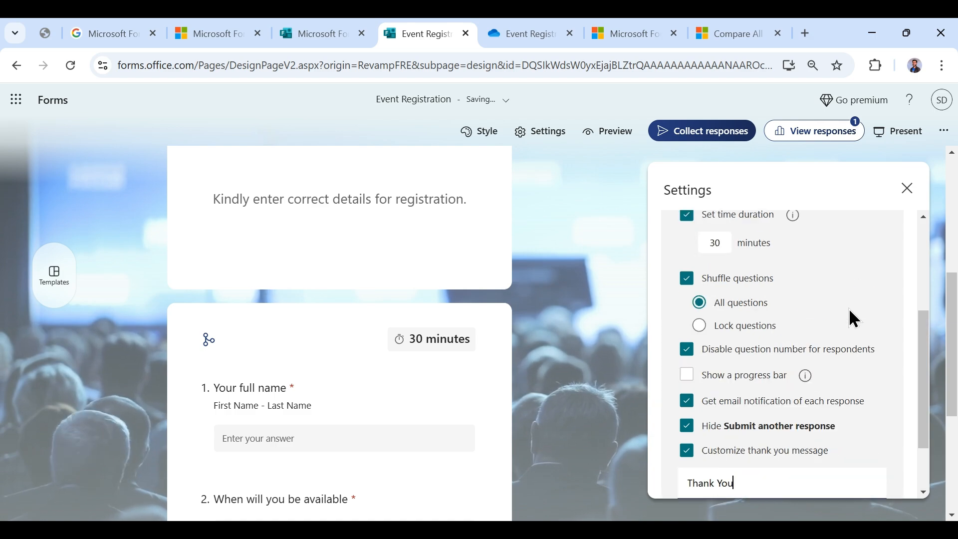
pyautogui.click(618, 135)
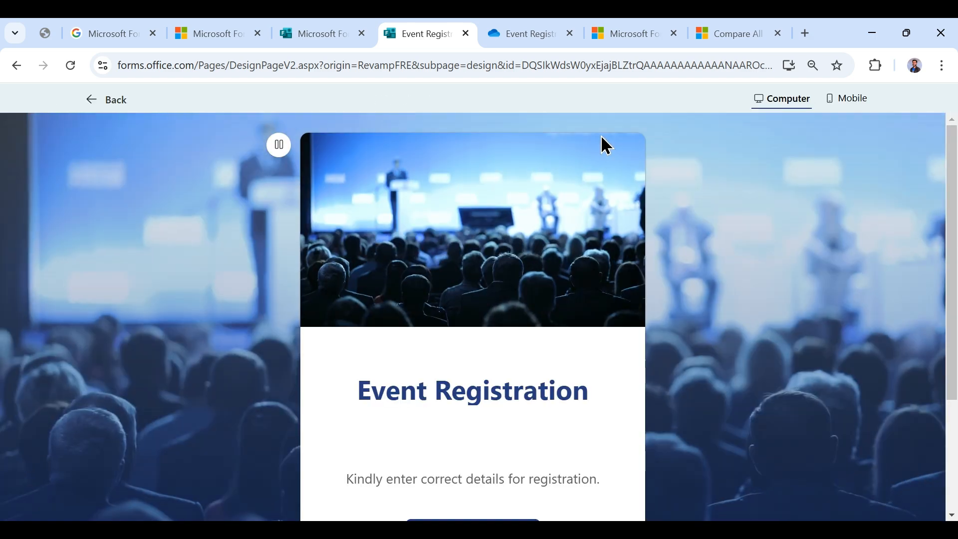
# - Start the preview, enter '1' as the name, and pick 26 February 2025 as the date
pyautogui.scroll(-3, 483, 342)
pyautogui.click(495, 398)
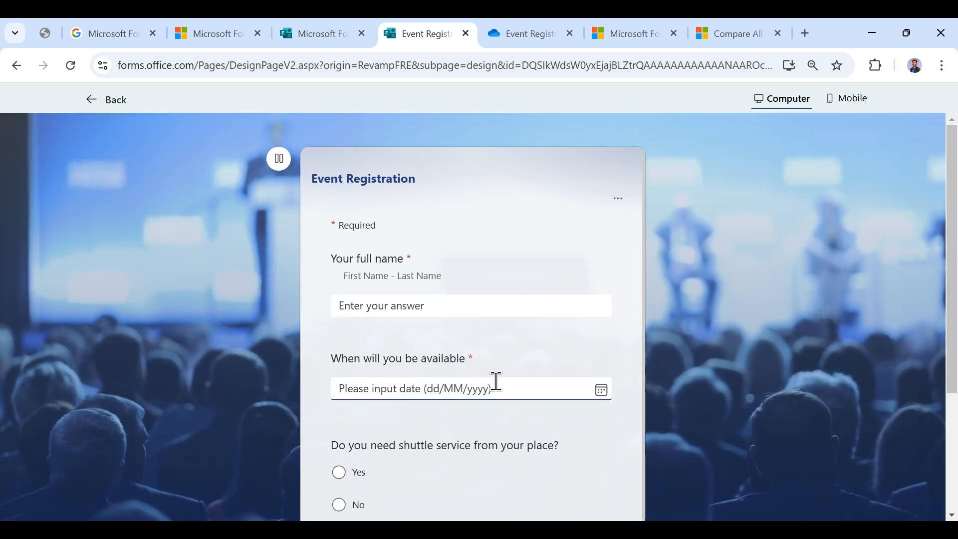
pyautogui.scroll(-4, 396, 304)
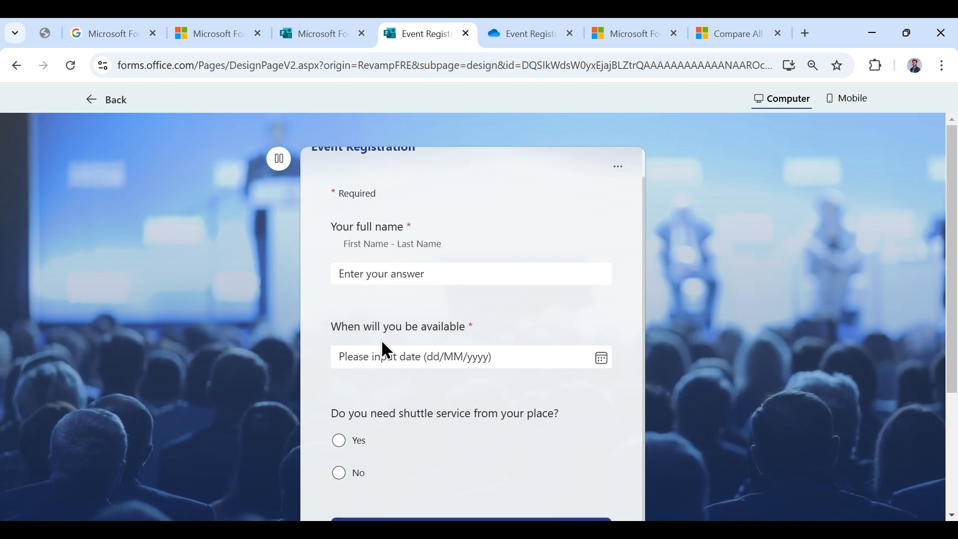
pyautogui.scroll(1, 471, 343)
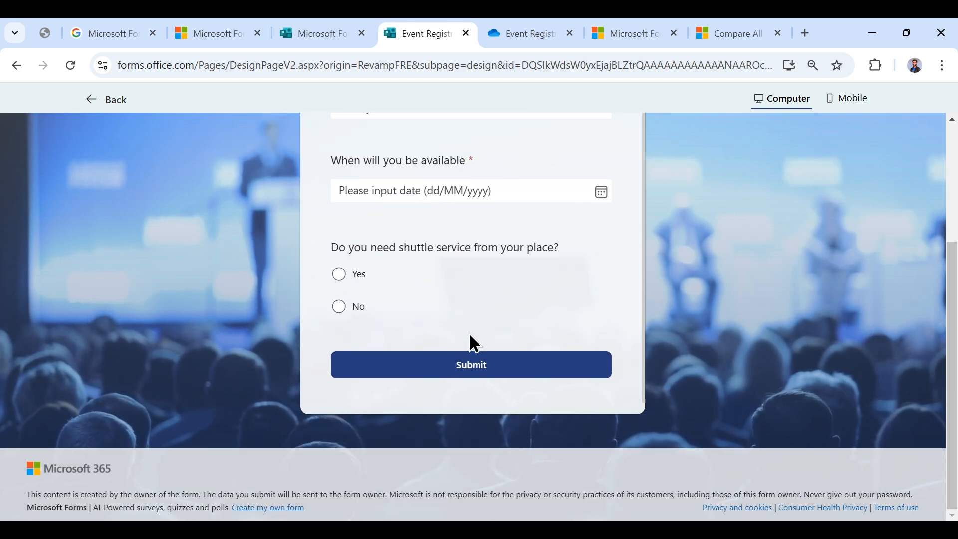
pyautogui.scroll(3, 481, 318)
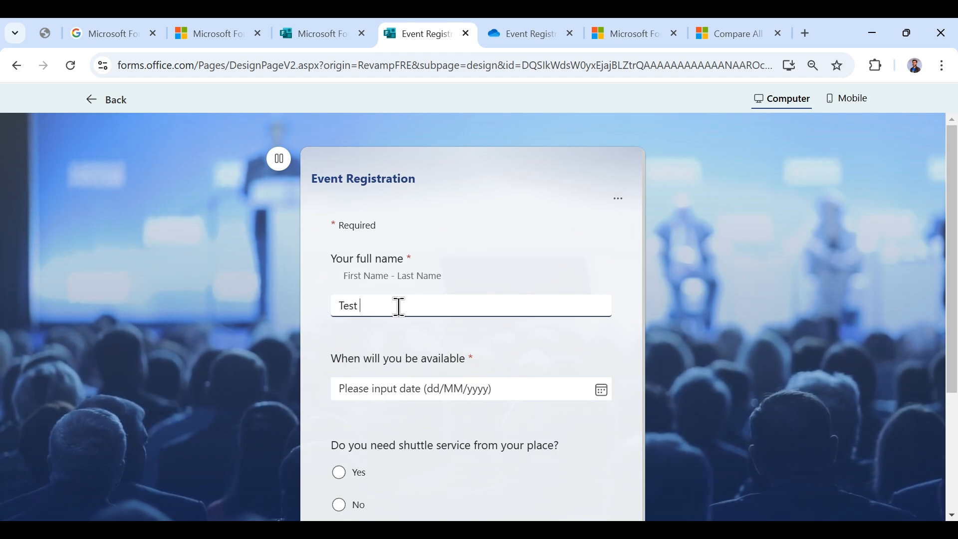
pyautogui.write('1')
pyautogui.click(435, 389)
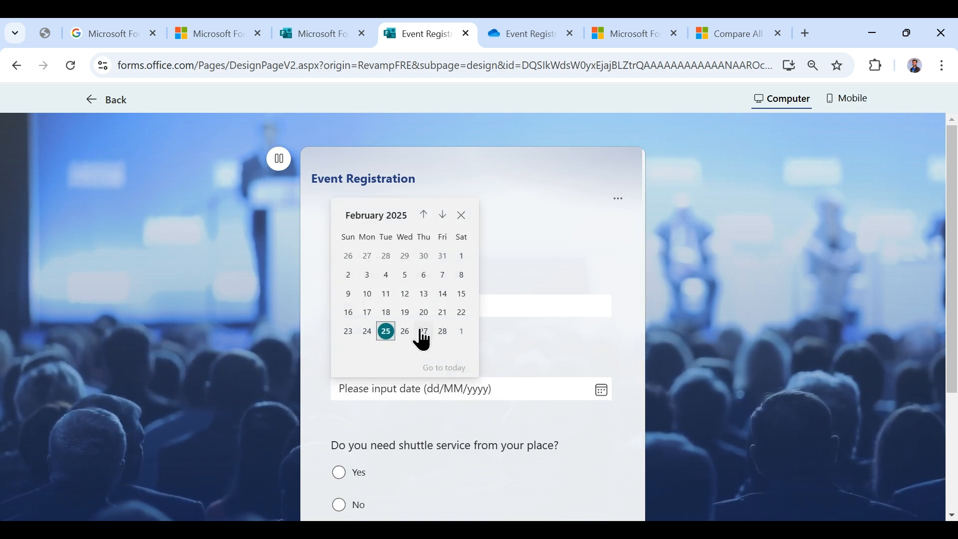
pyautogui.click(405, 331)
# - Answer No to shuttle, tick Session 3, choose Our website, and type 'Y' for allergies
pyautogui.scroll(-1, 424, 386)
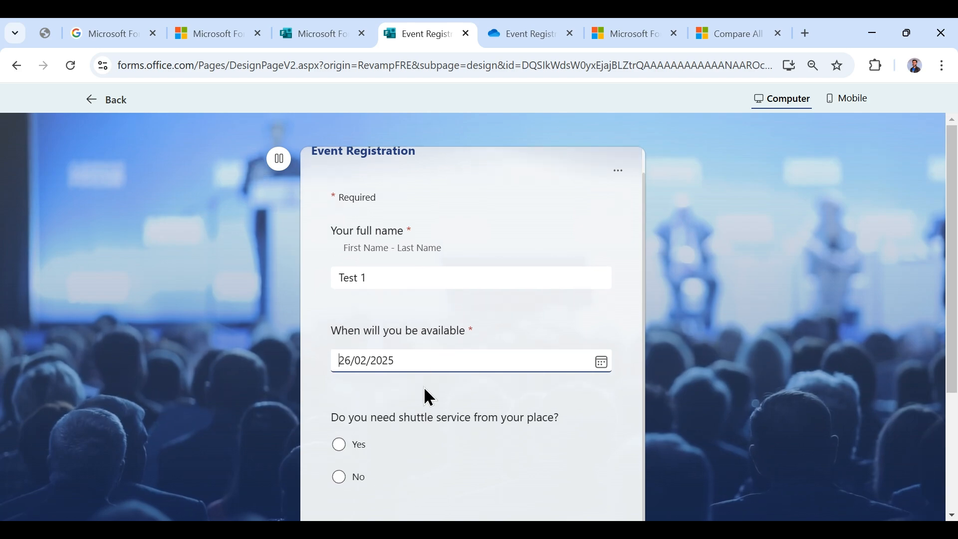
pyautogui.click(338, 476)
pyautogui.scroll(-4, 394, 454)
pyautogui.click(367, 395)
pyautogui.click(403, 458)
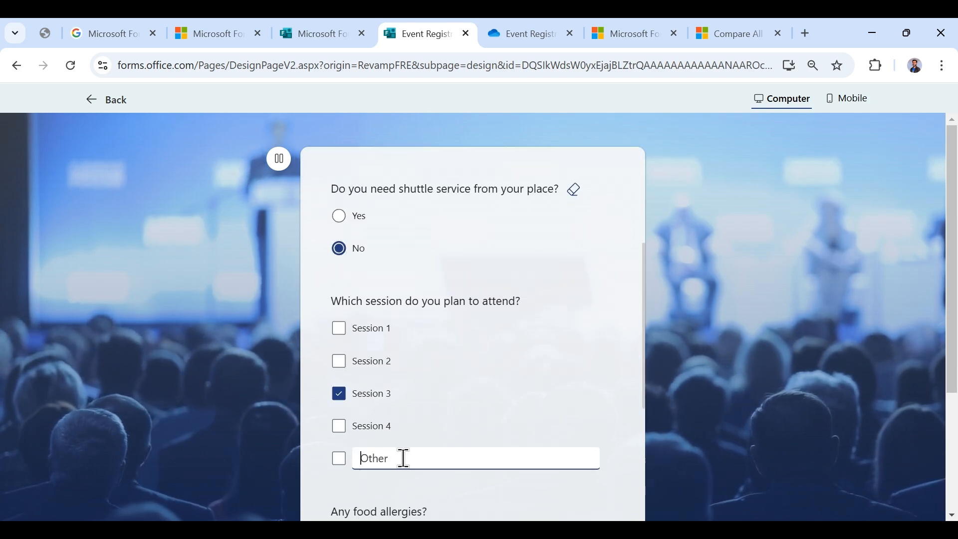
pyautogui.scroll(-4, 404, 402)
pyautogui.click(380, 399)
pyautogui.click(398, 318)
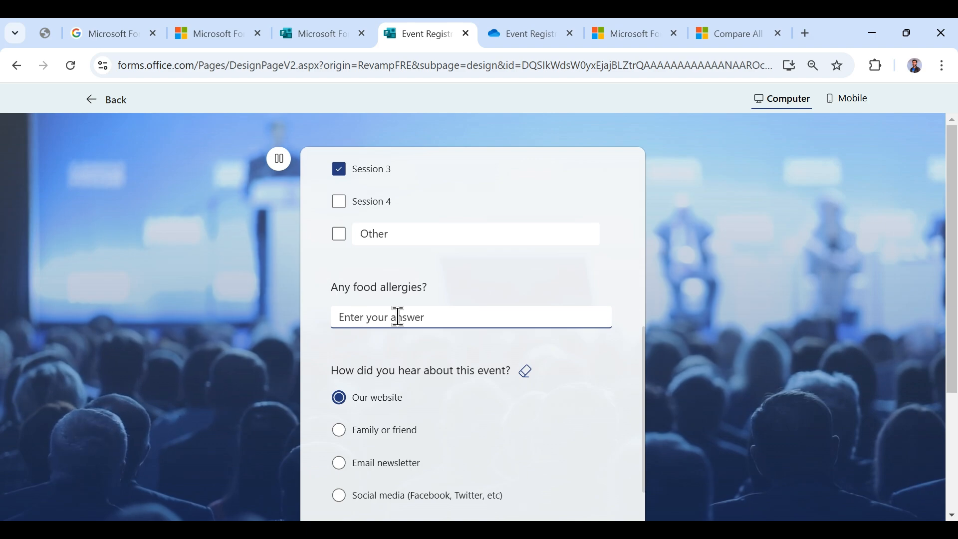
pyautogui.write('Yes')
# - Enter 'T' as the phone or email answer, then leave the rejected preview for the editor
pyautogui.scroll(-4, 398, 317)
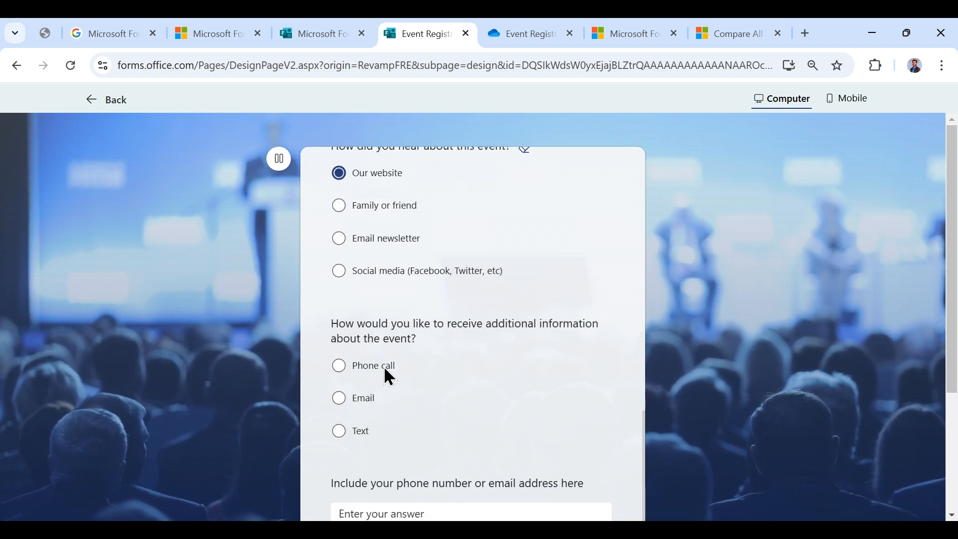
pyautogui.scroll(-1, 407, 406)
pyautogui.click(444, 473)
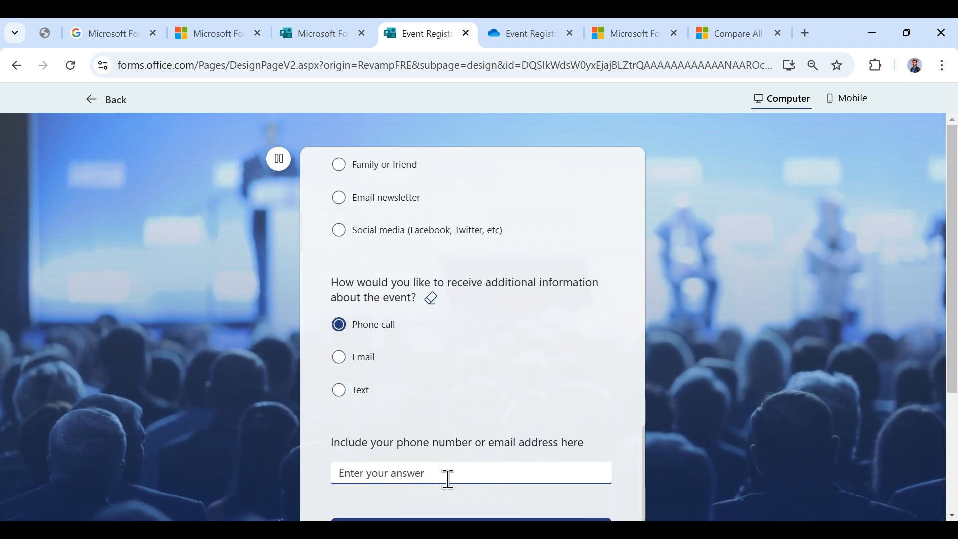
pyautogui.write('T')
pyautogui.scroll(-3, 464, 472)
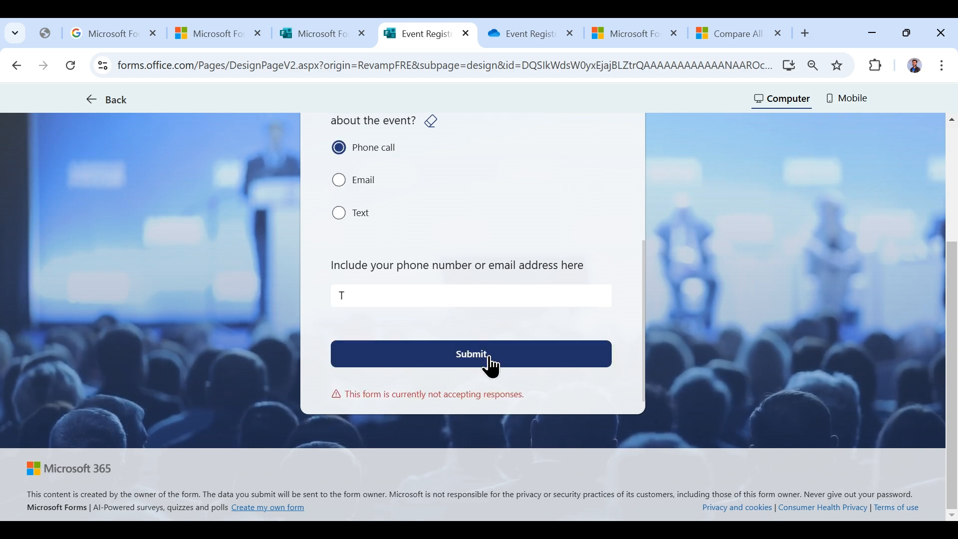
pyautogui.scroll(15, 516, 354)
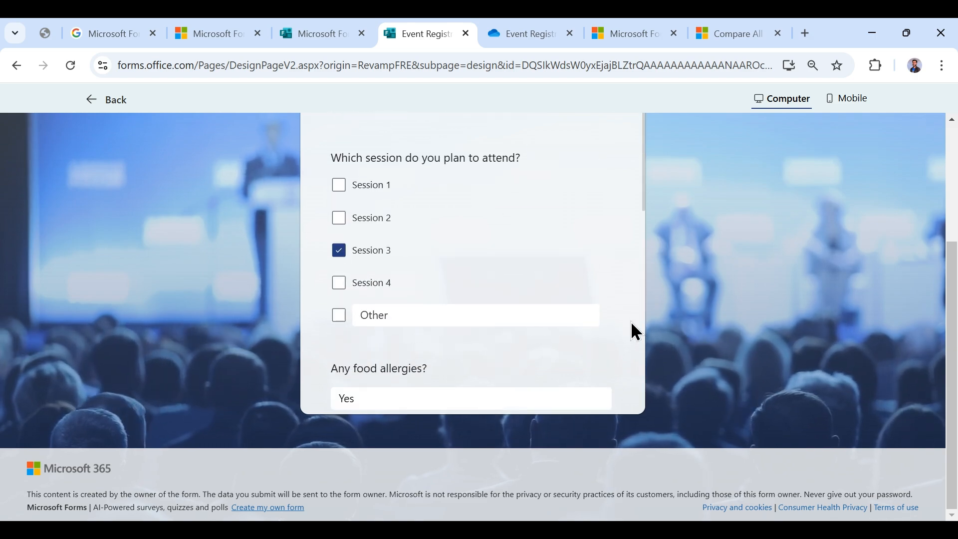
pyautogui.scroll(2, 520, 340)
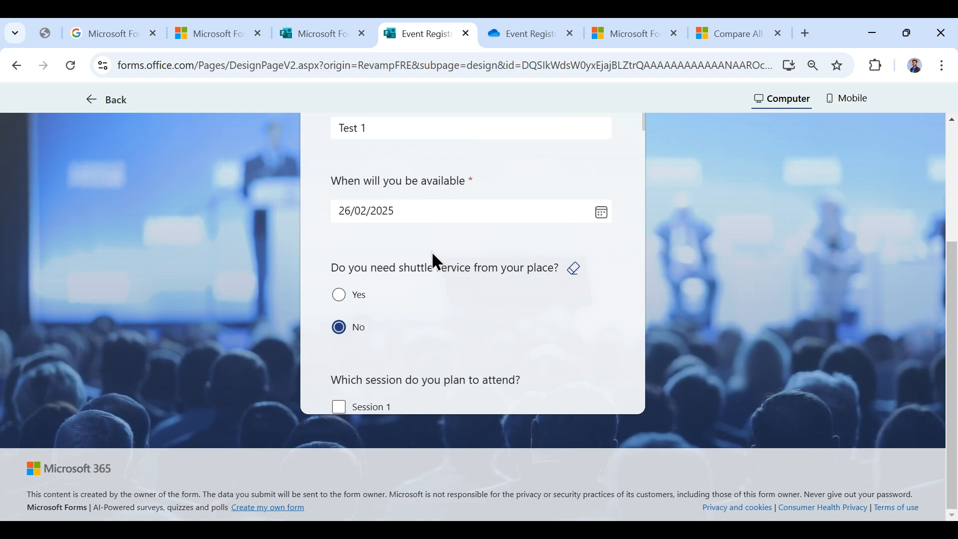
pyautogui.scroll(3, 471, 213)
pyautogui.click(90, 99)
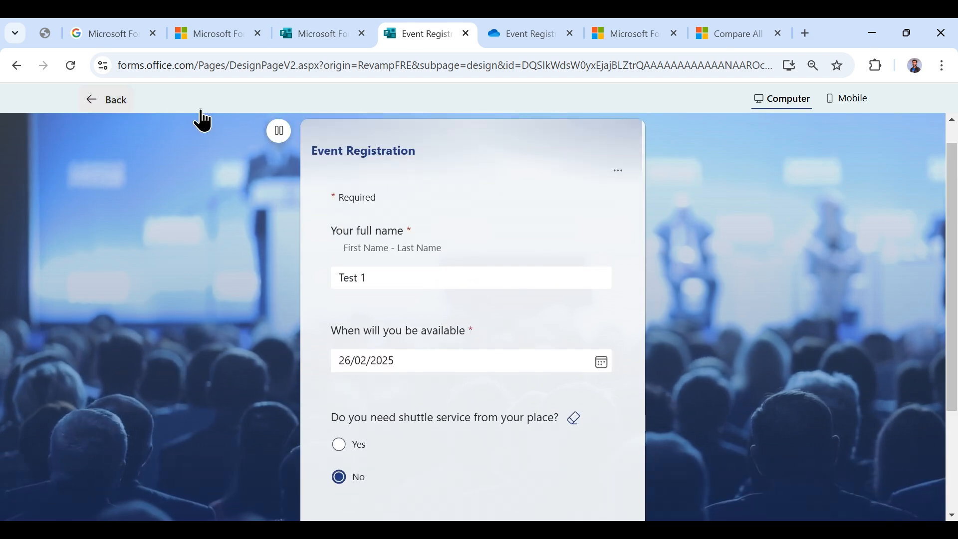
pyautogui.scroll(-5, 738, 320)
pyautogui.scroll(5, 909, 284)
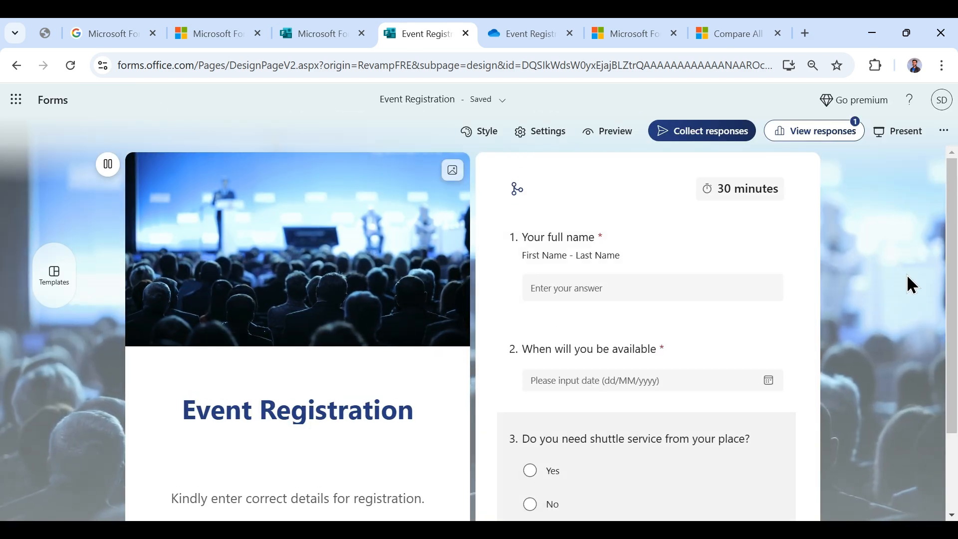
# - Re-enable the response start date with a 5:00 pm start time, then preview the form
pyautogui.click(543, 131)
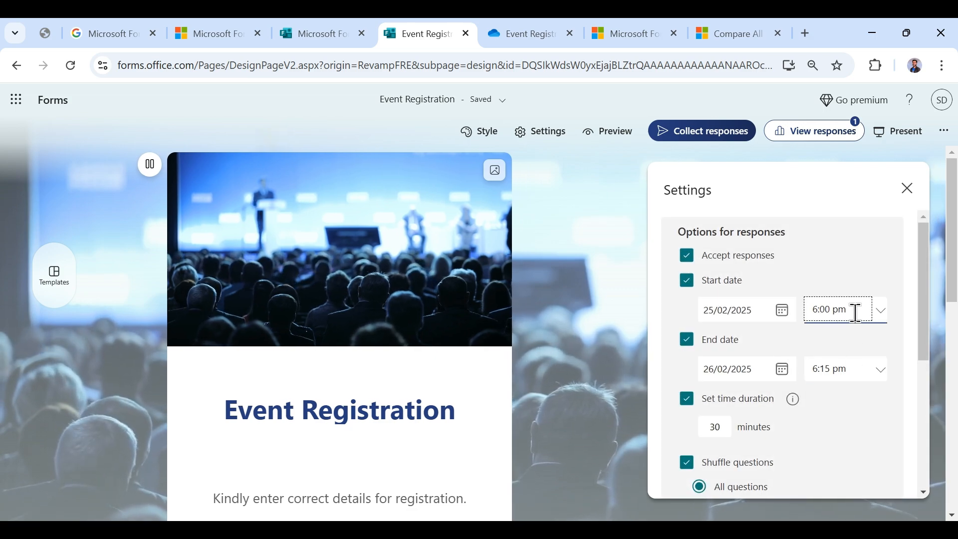
pyautogui.click(687, 281)
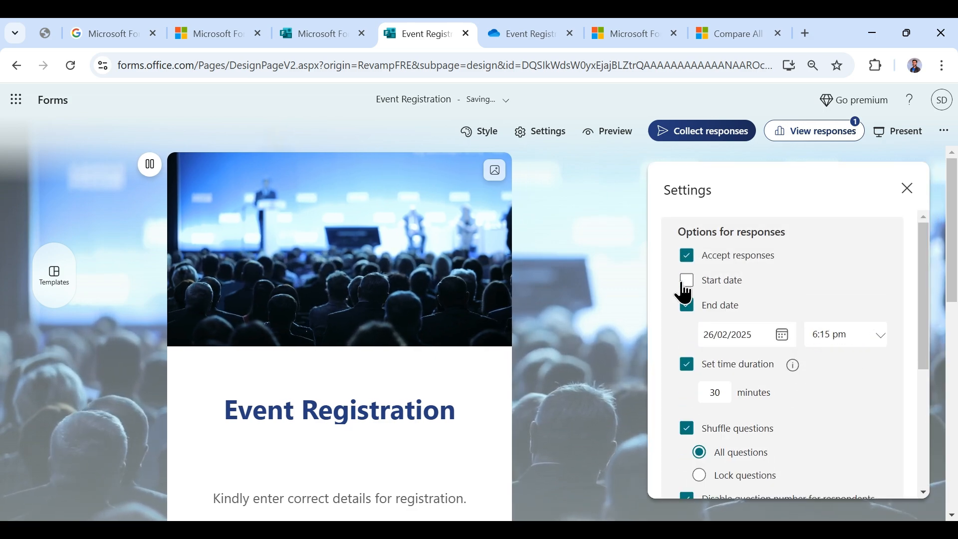
pyautogui.click(687, 282)
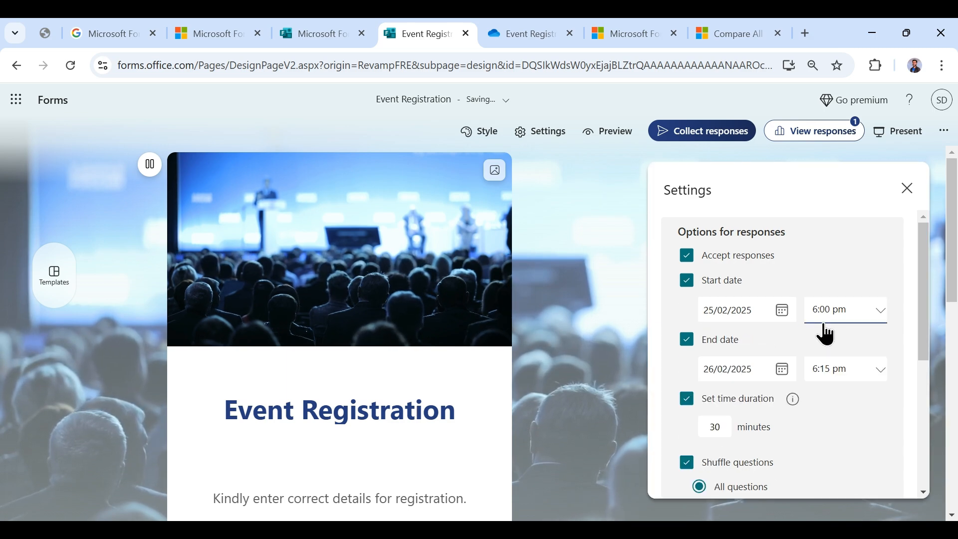
pyautogui.click(880, 313)
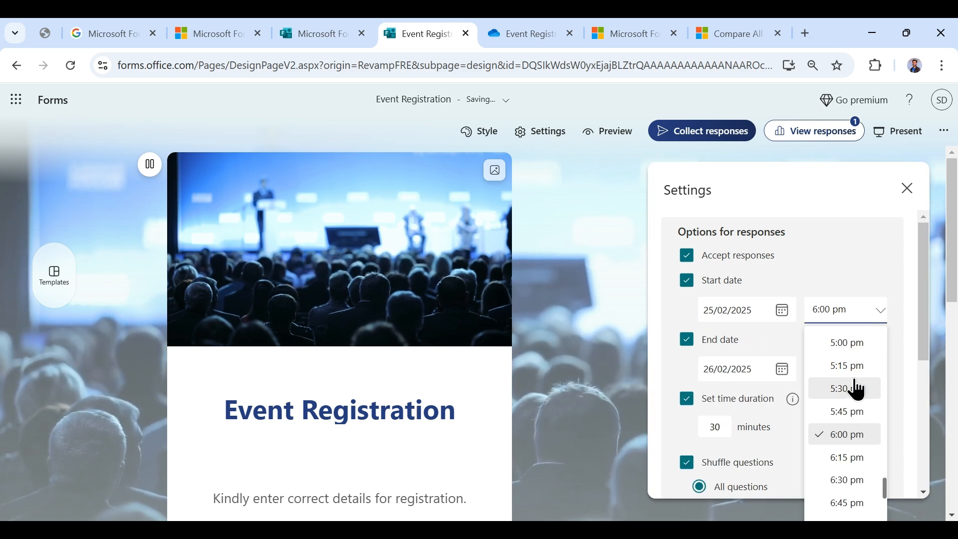
pyautogui.click(847, 344)
pyautogui.scroll(-3, 841, 384)
pyautogui.scroll(-2, 836, 403)
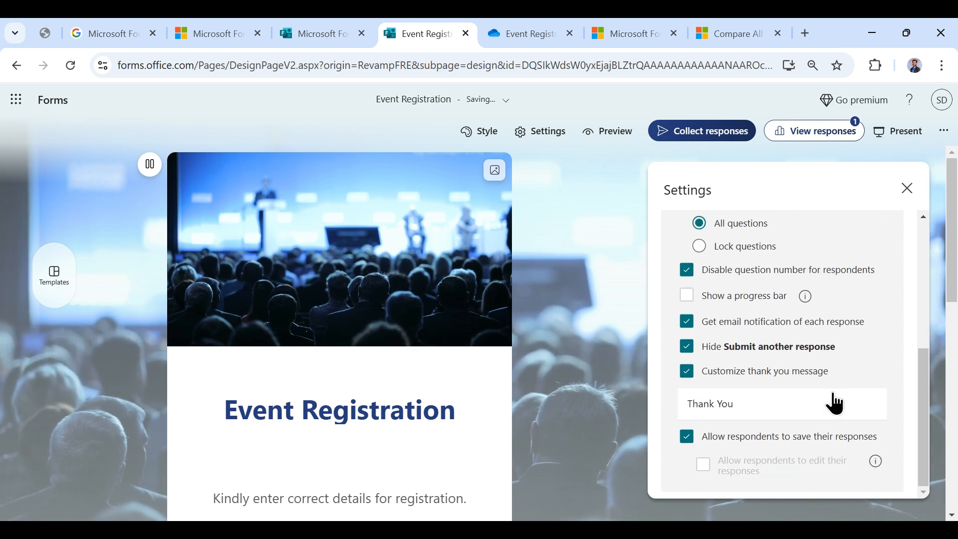
pyautogui.click(607, 132)
pyautogui.scroll(-3, 460, 315)
# - Enter 'Test' as the full name, 26 February as the date, and No for shuttle
pyautogui.click(481, 392)
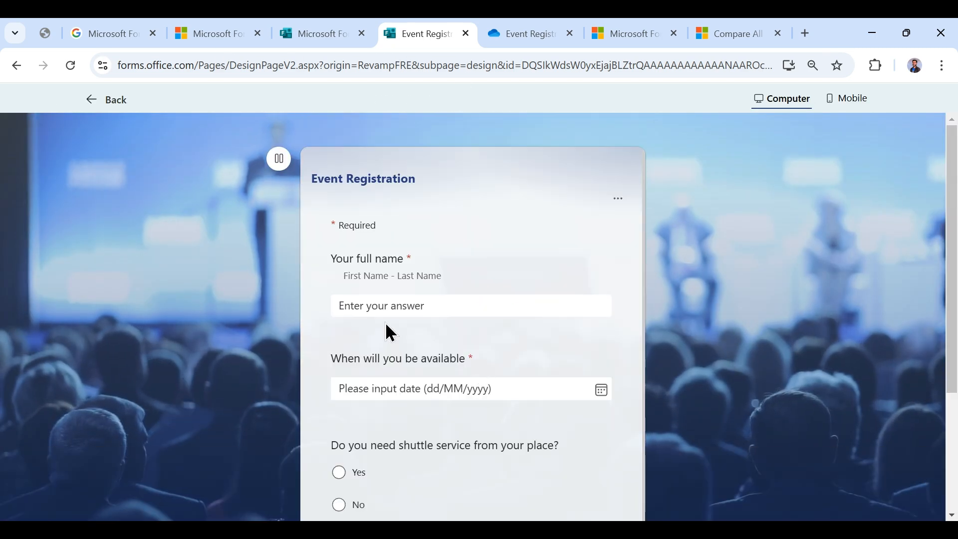
pyautogui.scroll(-1, 409, 308)
pyautogui.click(424, 274)
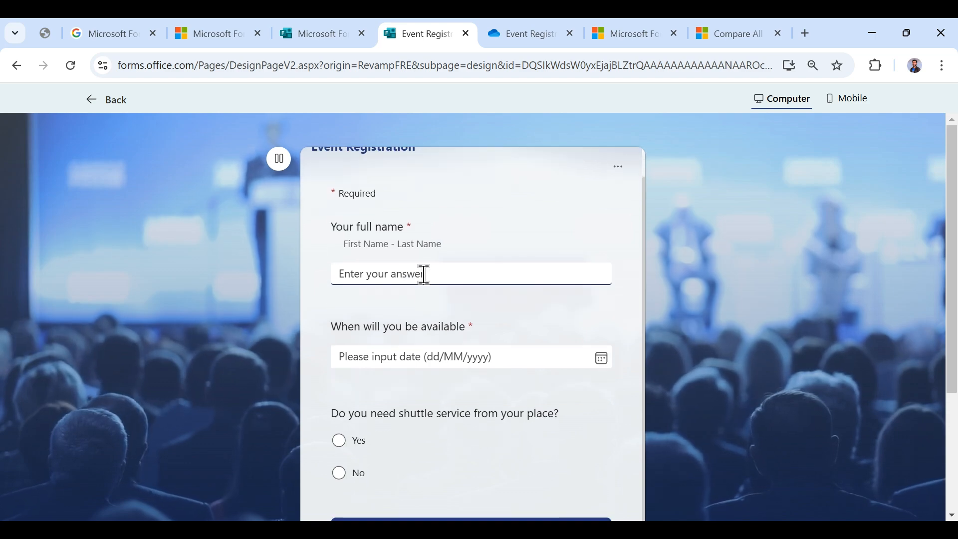
pyautogui.write('Test')
pyautogui.click(601, 357)
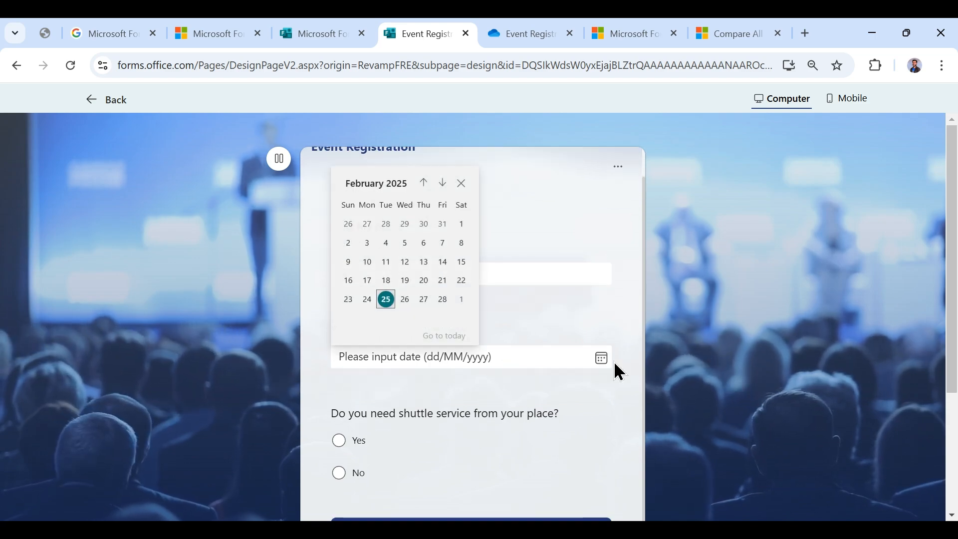
pyautogui.click(405, 299)
pyautogui.scroll(-3, 408, 374)
pyautogui.click(339, 323)
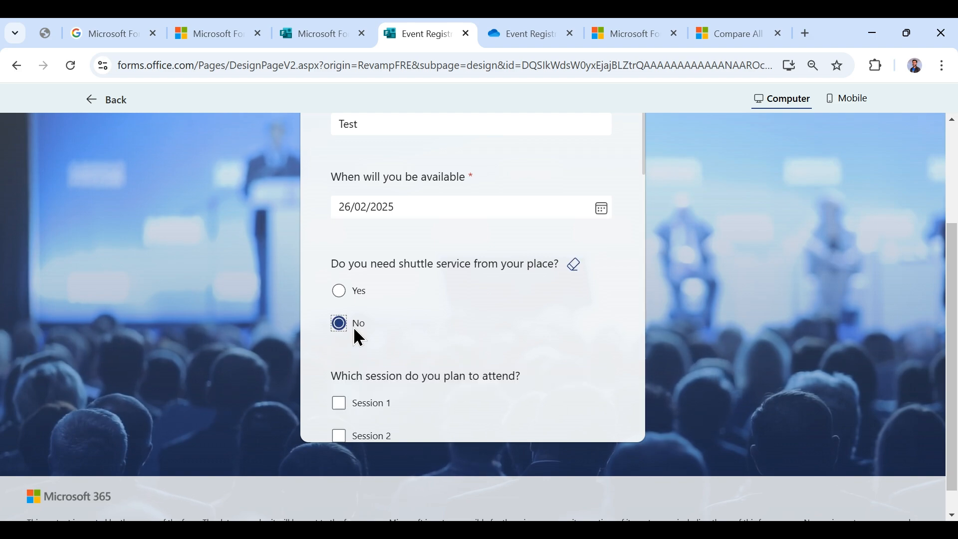
# - Type 'TYe' for allergies, choose Phone call, and enter a contact e-mail address
pyautogui.scroll(-5, 383, 404)
pyautogui.click(379, 317)
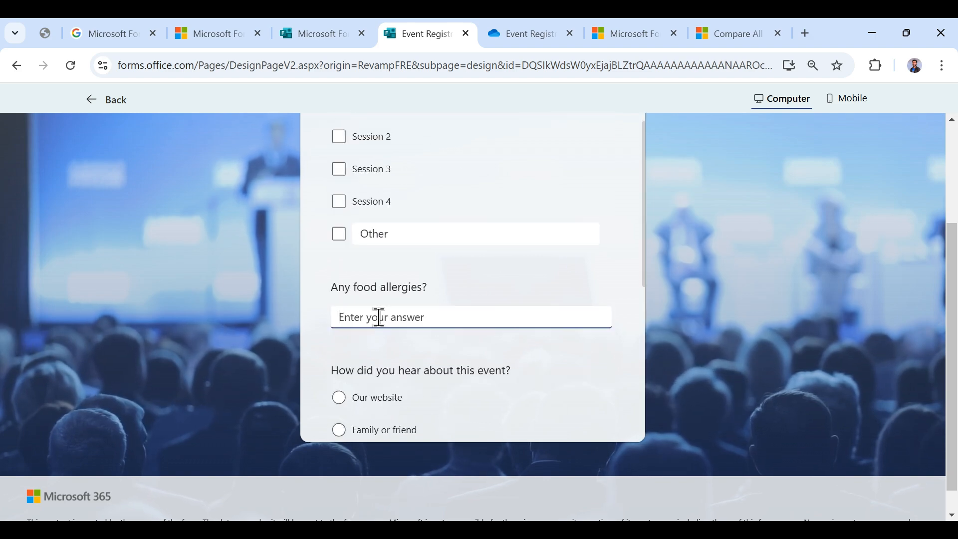
pyautogui.write('T')
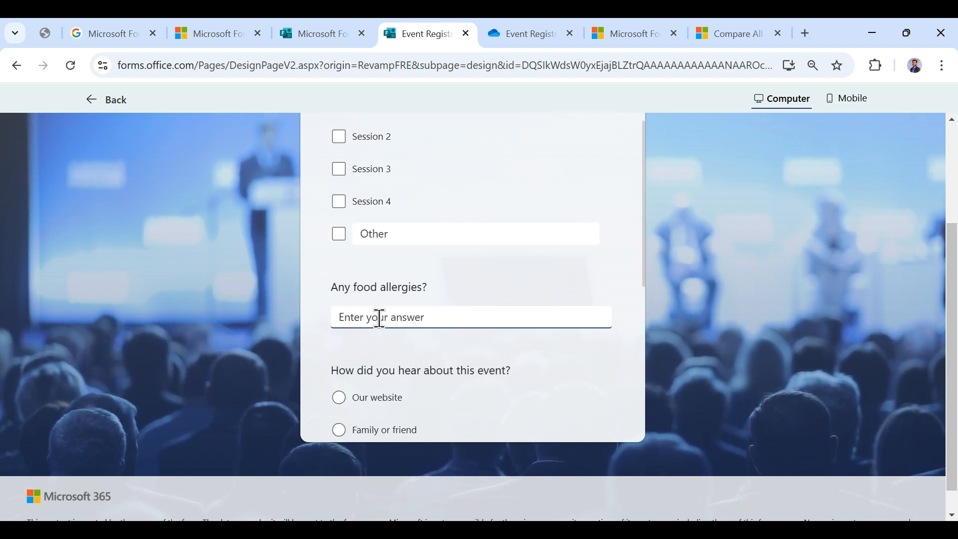
pyautogui.write('Yes')
pyautogui.scroll(-5, 393, 292)
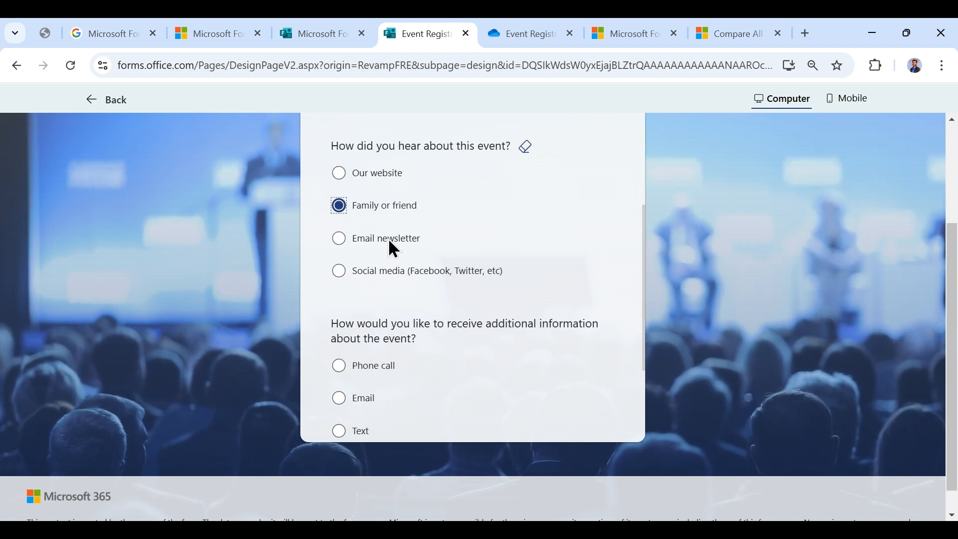
pyautogui.click(385, 370)
pyautogui.scroll(-4, 423, 353)
pyautogui.click(401, 328)
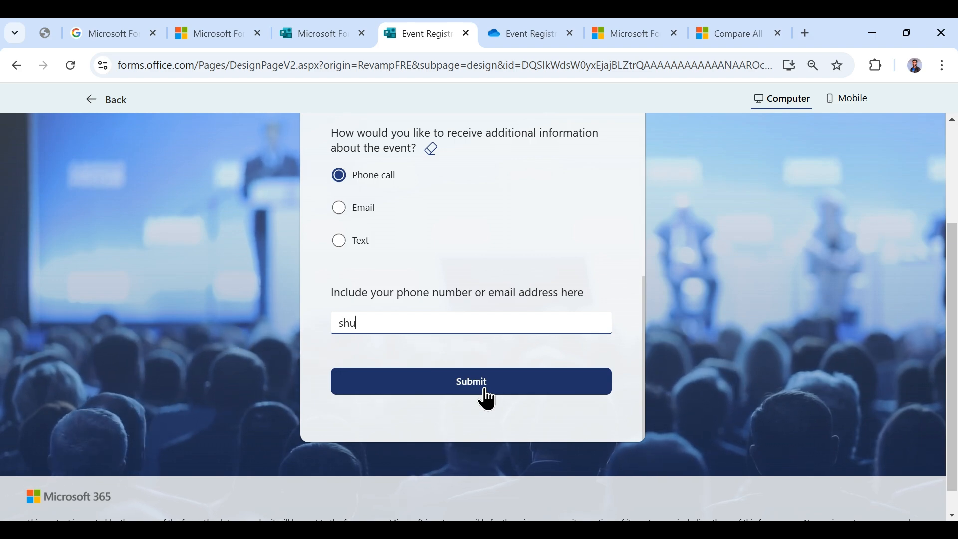
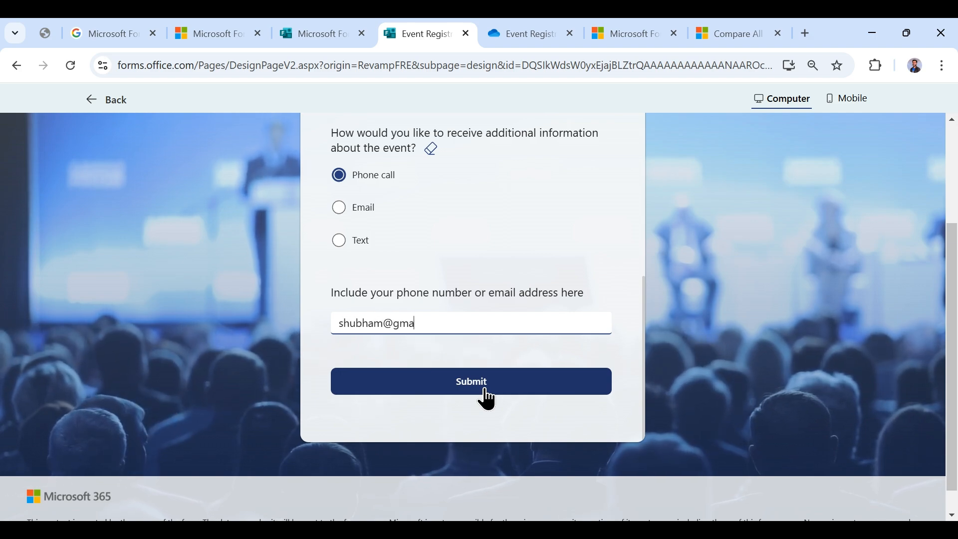
# - Submit the test response and save a copy of it from the Thank You page
pyautogui.click(486, 391)
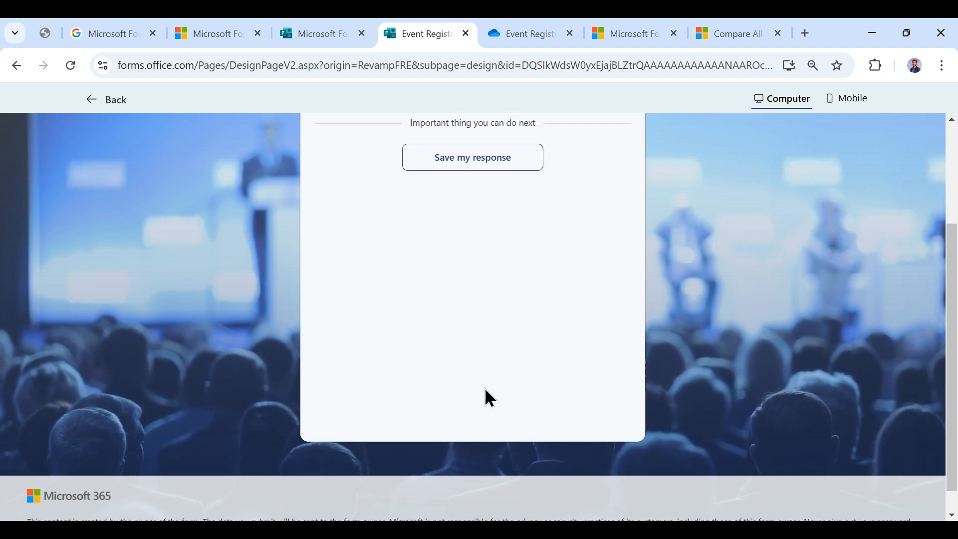
pyautogui.scroll(3, 484, 350)
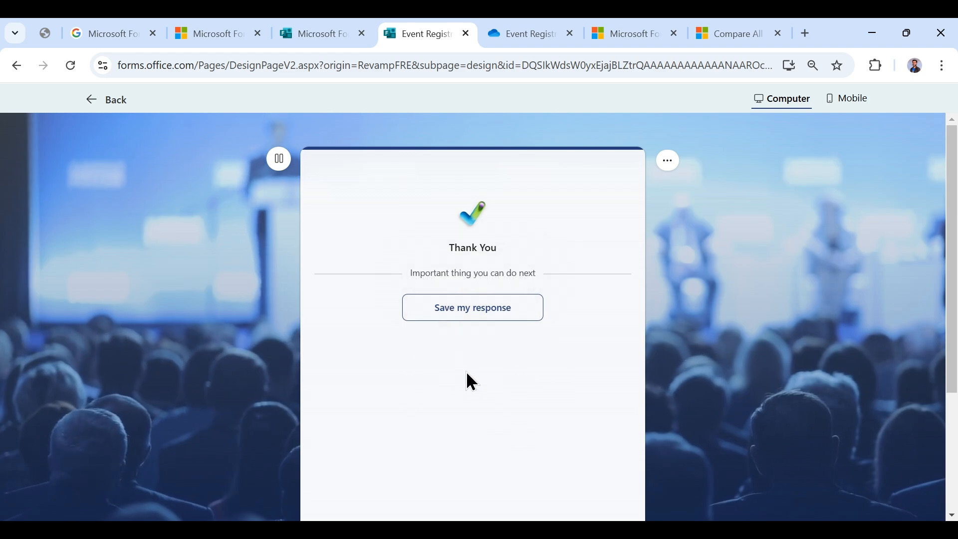
pyautogui.click(502, 317)
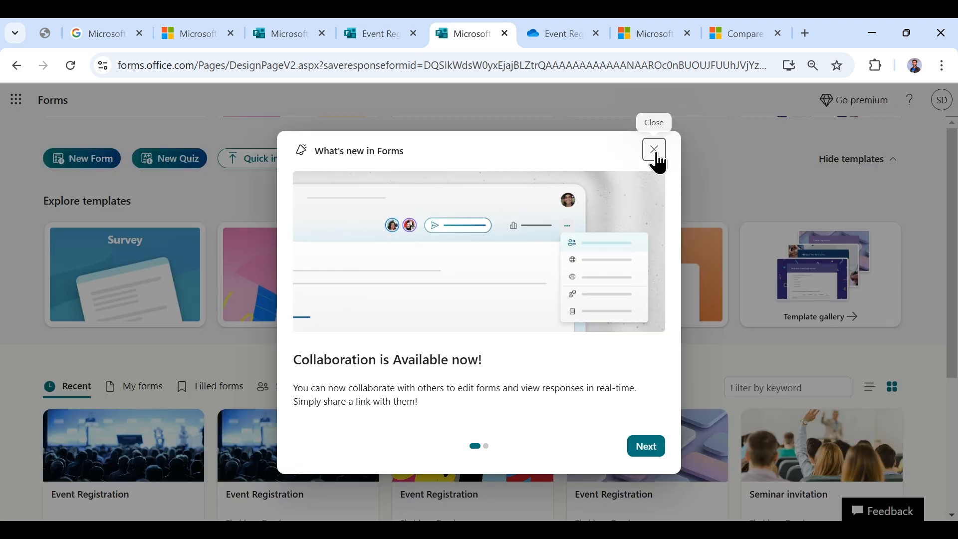
# - Dismiss the what's new announcement and return from the Thank You preview to the editor
pyautogui.click(655, 153)
pyautogui.scroll(-3, 569, 291)
pyautogui.scroll(3, 525, 236)
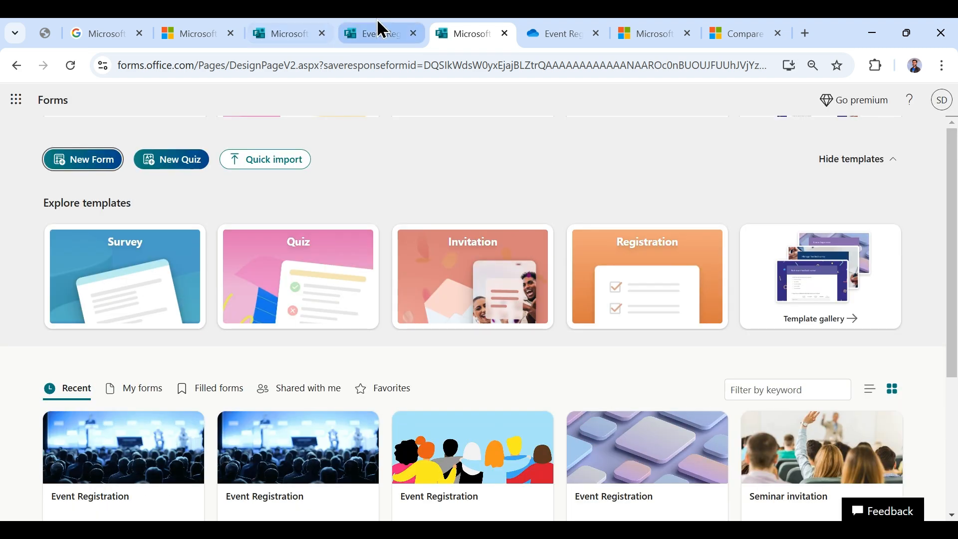
pyautogui.click(382, 31)
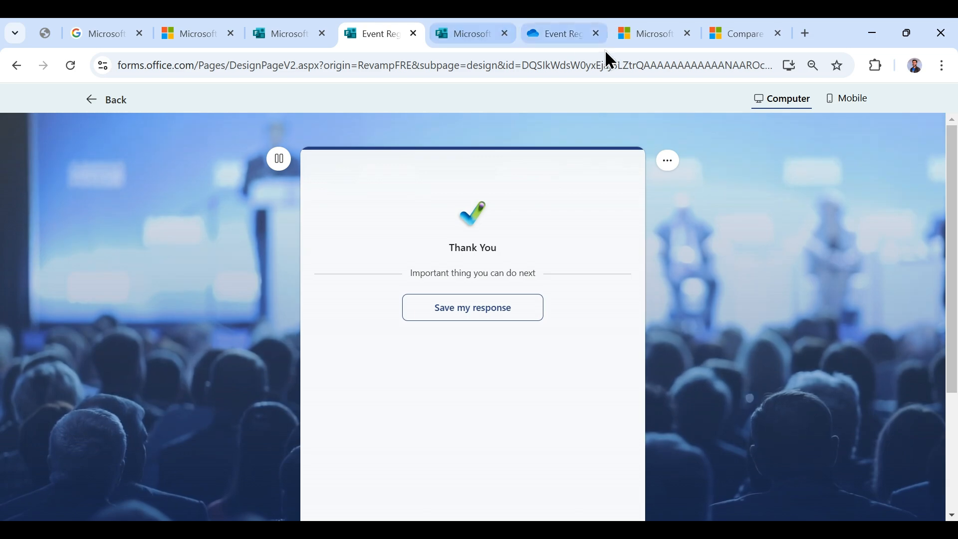
pyautogui.click(109, 96)
# - Scroll the Responses overview charts and open the Event Registration workbook in Excel
pyautogui.click(812, 132)
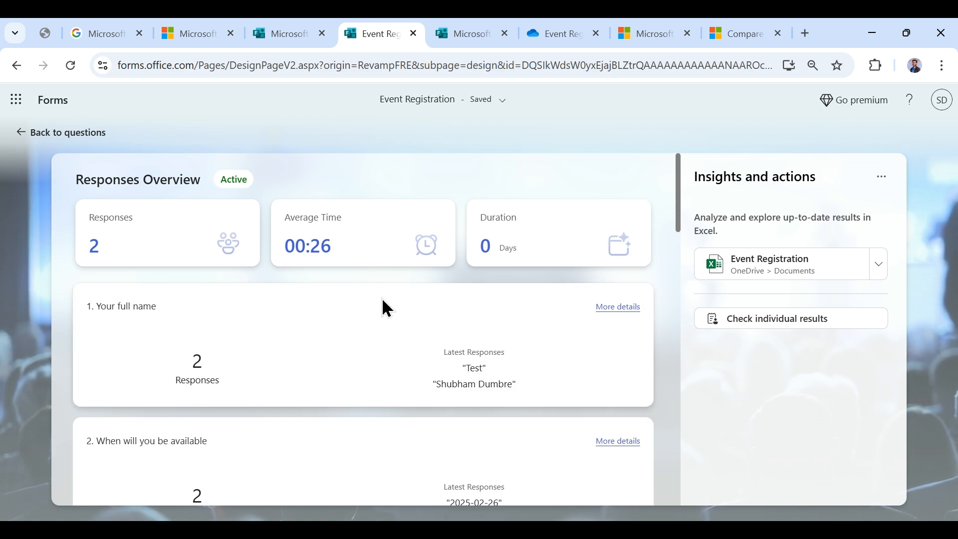
pyautogui.scroll(-5, 383, 308)
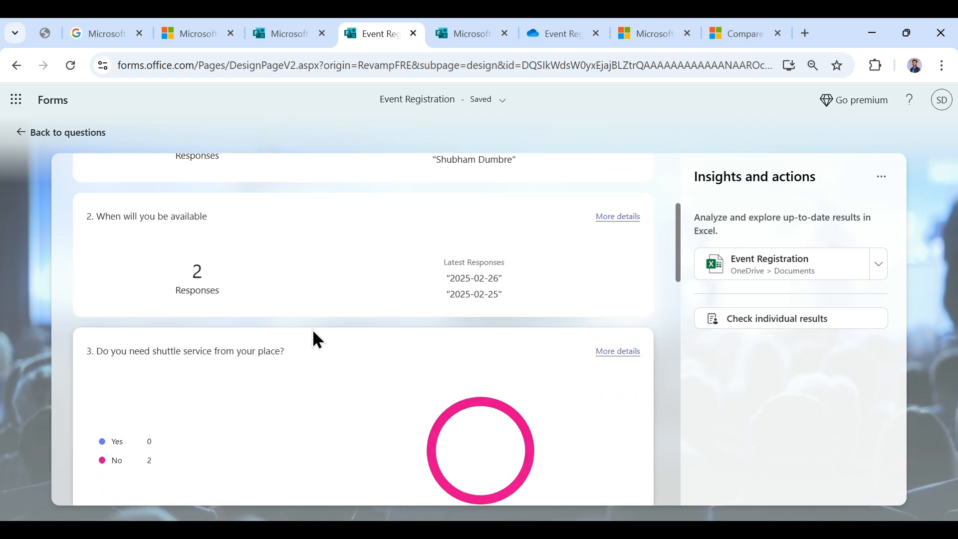
pyautogui.scroll(-15, 439, 319)
pyautogui.scroll(-7, 519, 351)
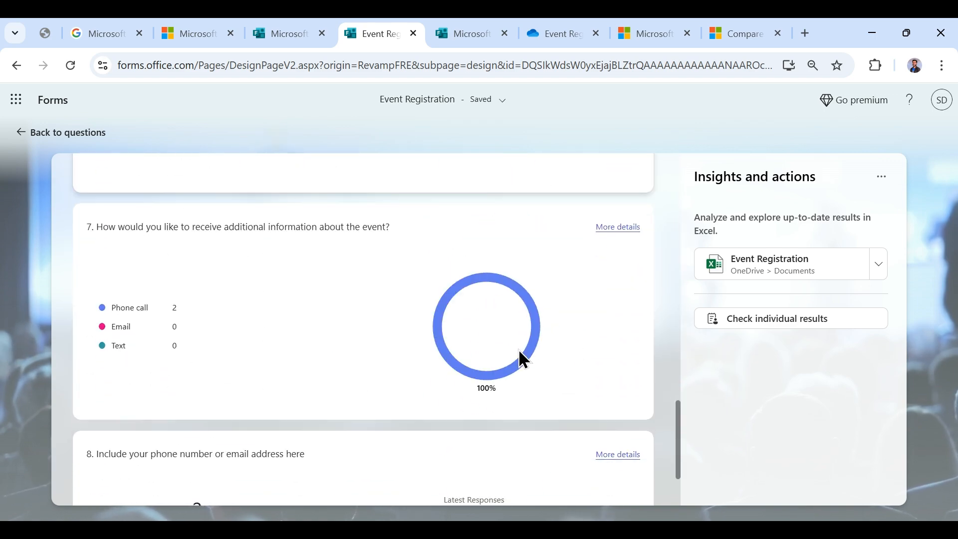
pyautogui.click(764, 273)
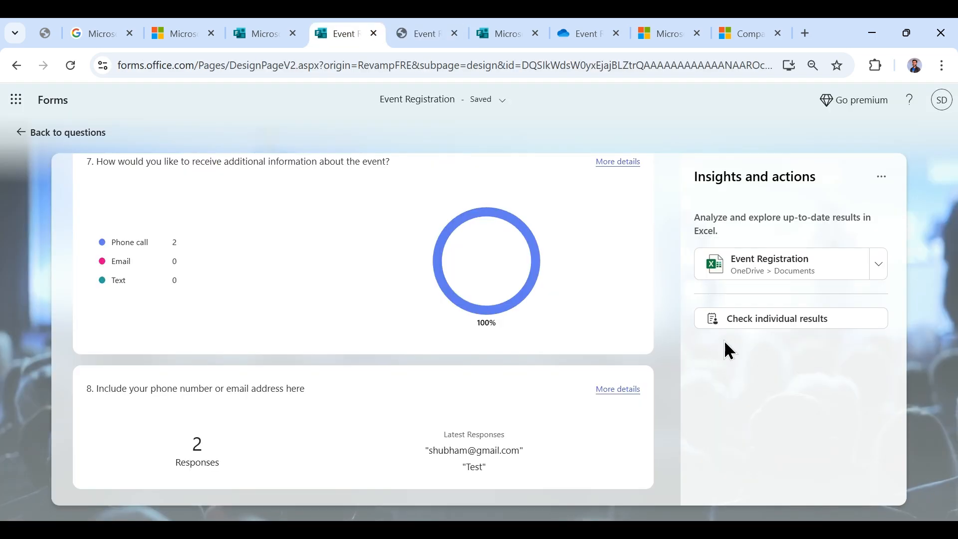
# - Scroll through a respondent's individual answers, then switch to the Forms welcome page
pyautogui.click(729, 322)
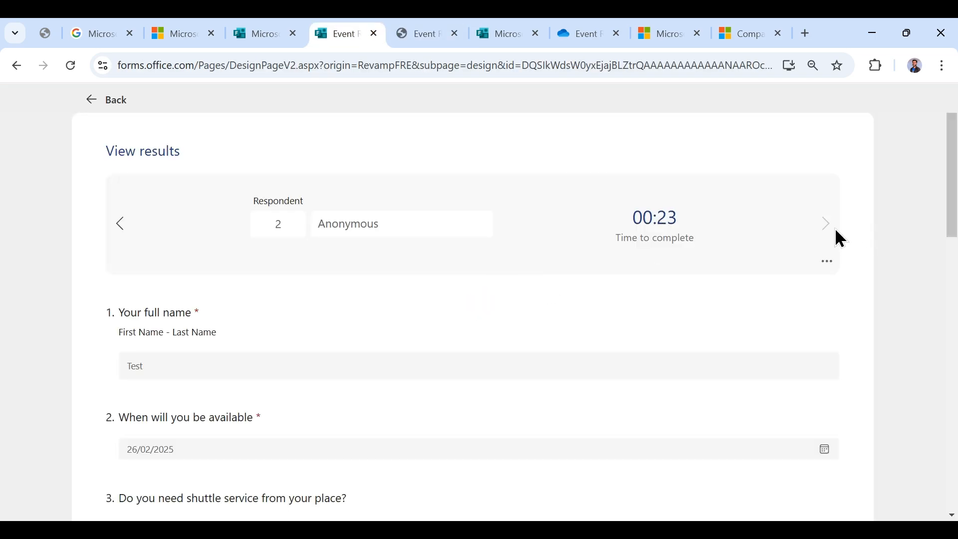
pyautogui.scroll(-8, 538, 322)
pyautogui.scroll(8, 538, 322)
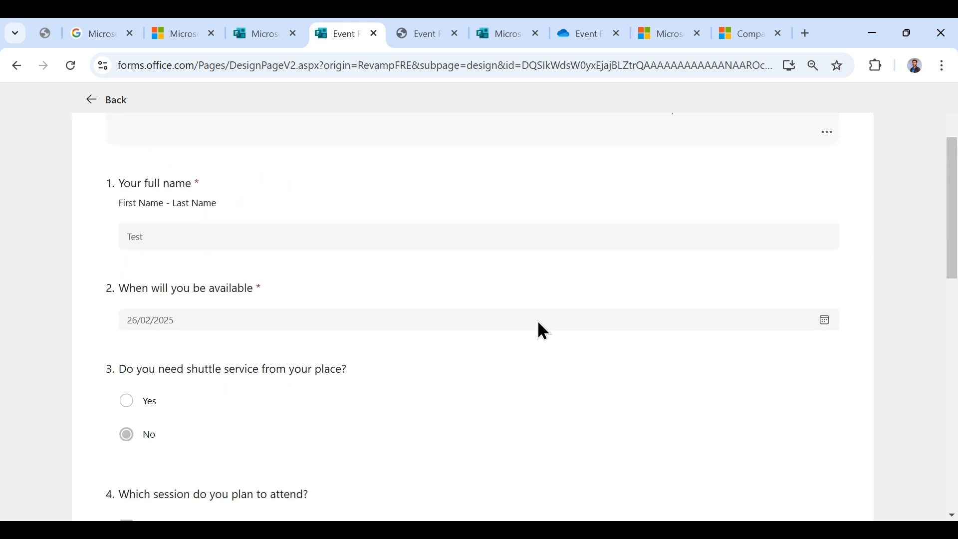
pyautogui.scroll(-15, 537, 321)
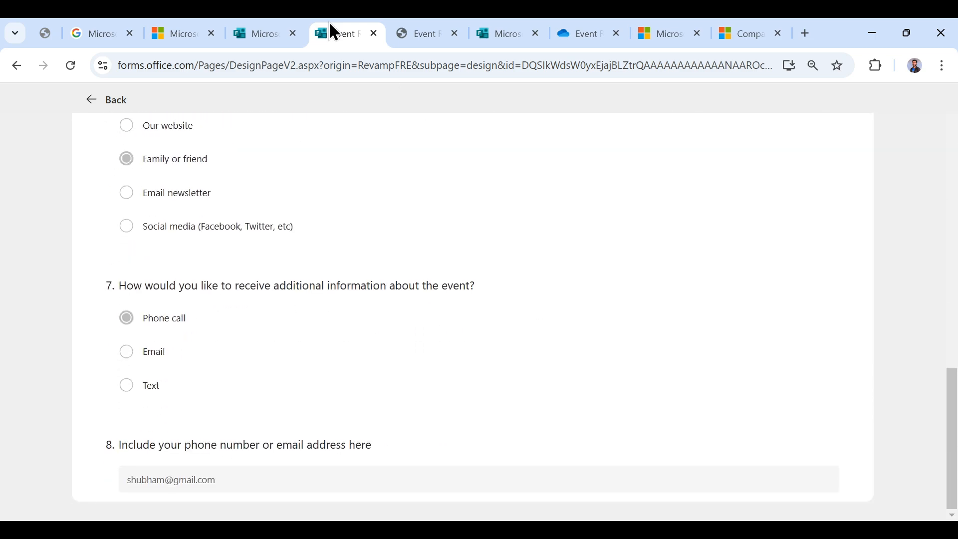
pyautogui.click(265, 22)
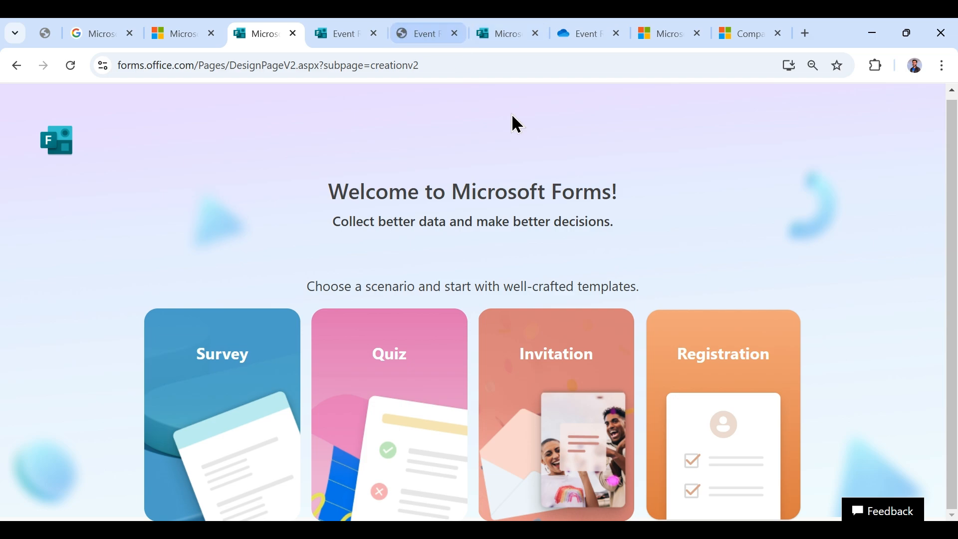
# - Create a new form from the Wedding Invitation Save-the-date Headcount invitation template and review its questions
pyautogui.click(557, 403)
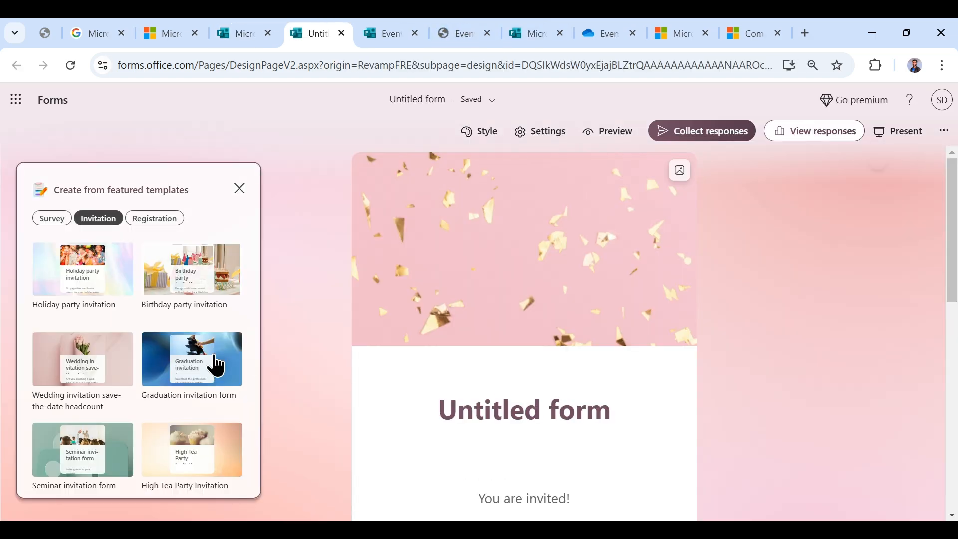
pyautogui.scroll(-2, 203, 364)
pyautogui.scroll(2, 187, 412)
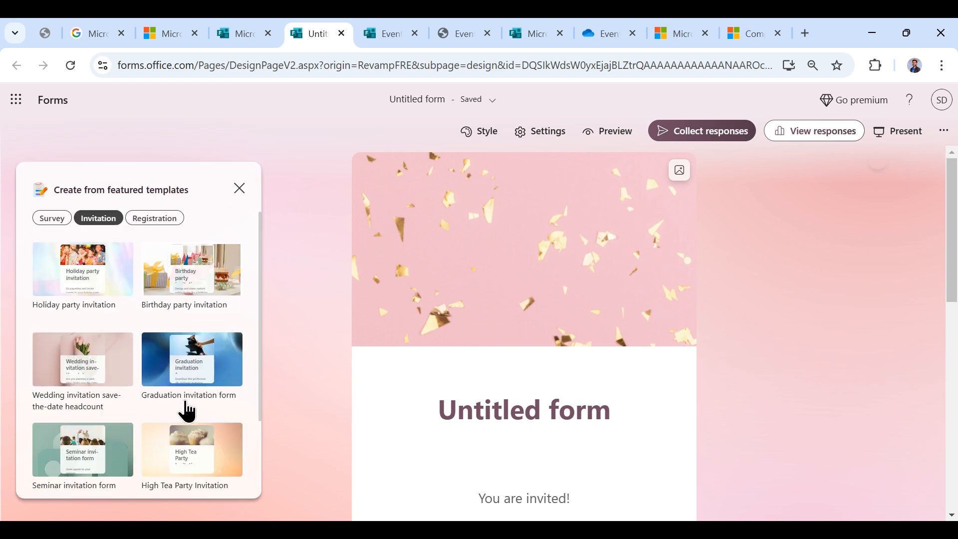
pyautogui.click(100, 378)
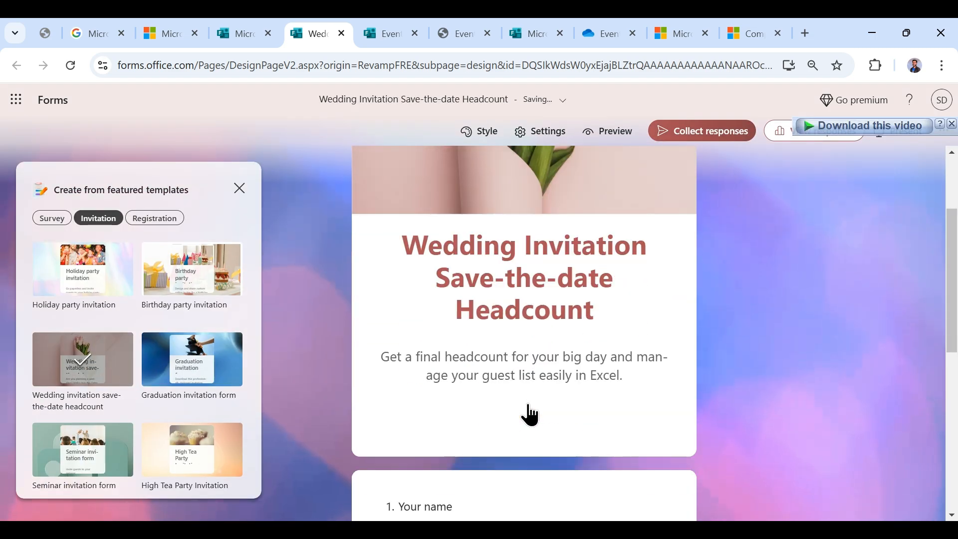
pyautogui.scroll(-5, 530, 411)
pyautogui.scroll(-1, 529, 349)
pyautogui.scroll(-1, 555, 367)
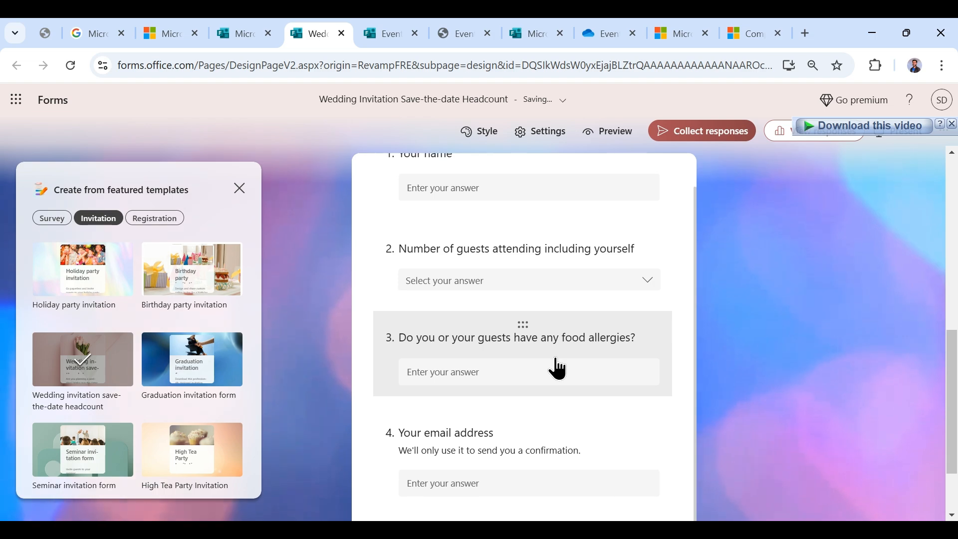
pyautogui.scroll(1, 569, 432)
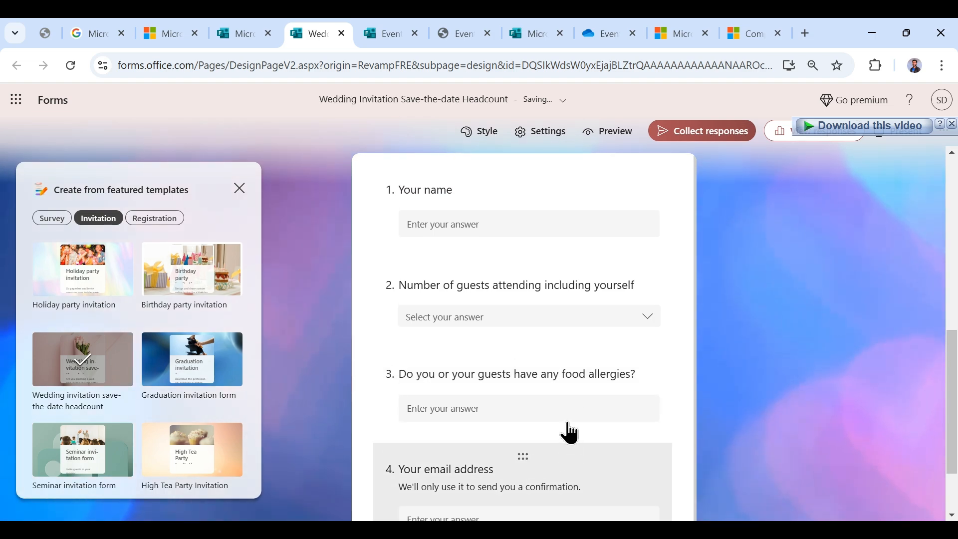
# - Preview the wedding invitation form as respondents will see it
pyautogui.click(619, 139)
pyautogui.scroll(-3, 574, 257)
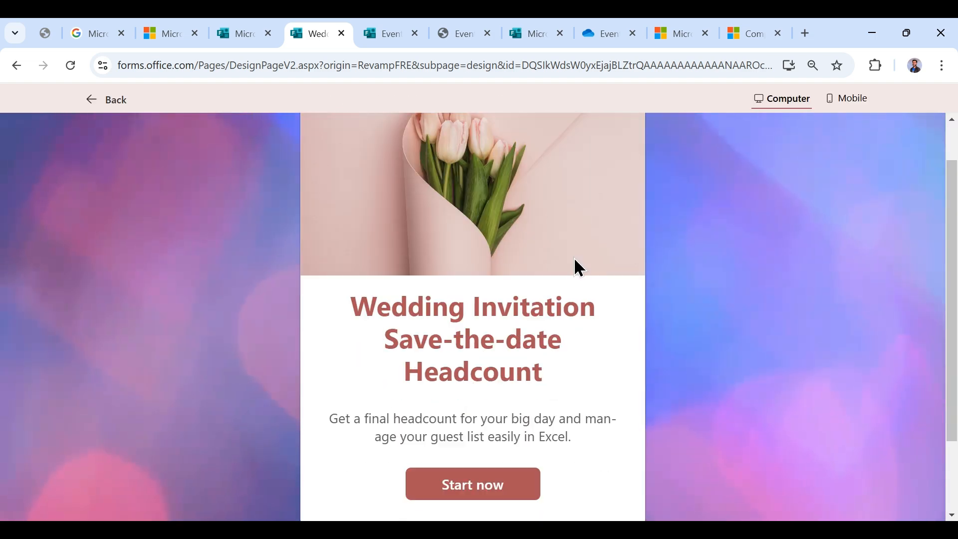
pyautogui.scroll(3, 574, 257)
# - From the welcome page, create a quiz from the English grammar test template and review its questions
pyautogui.click(256, 30)
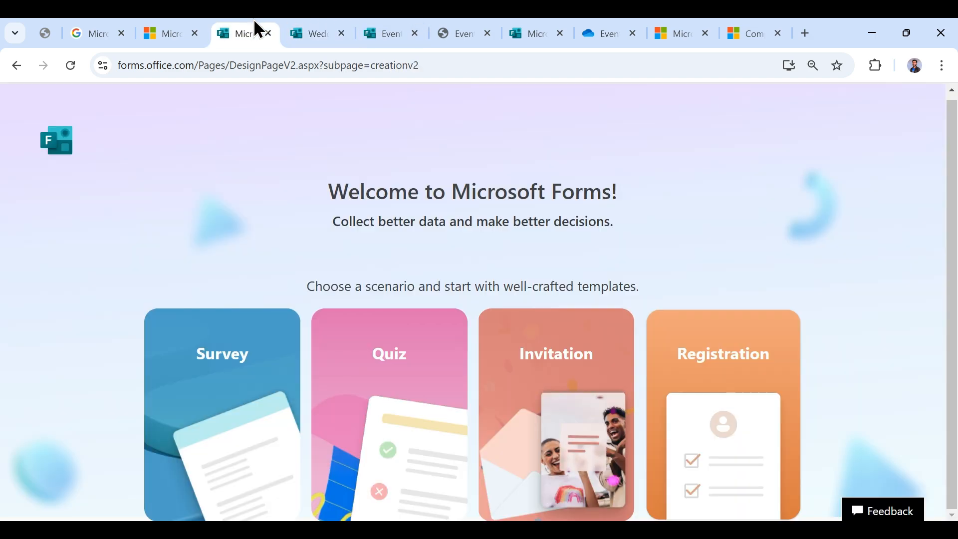
pyautogui.click(378, 412)
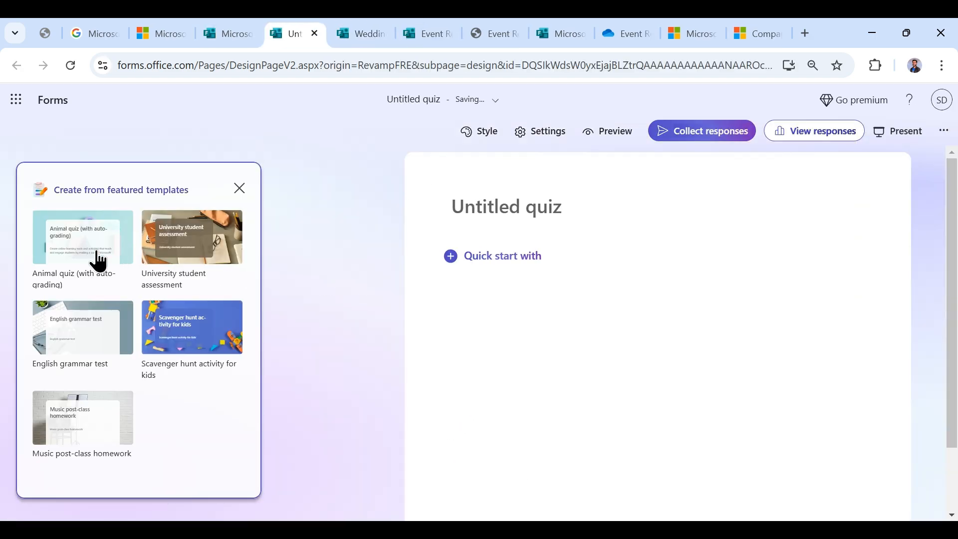
pyautogui.click(100, 335)
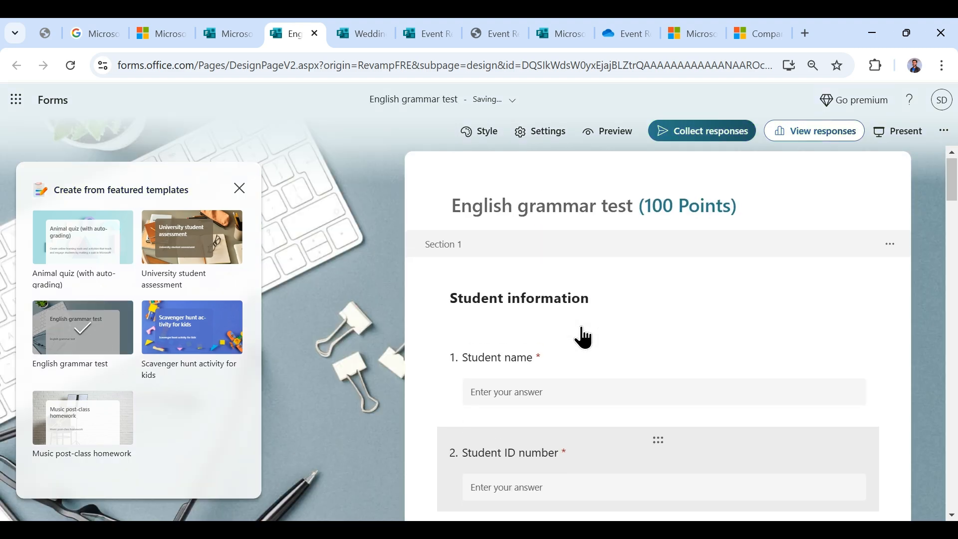
pyautogui.scroll(-4, 584, 288)
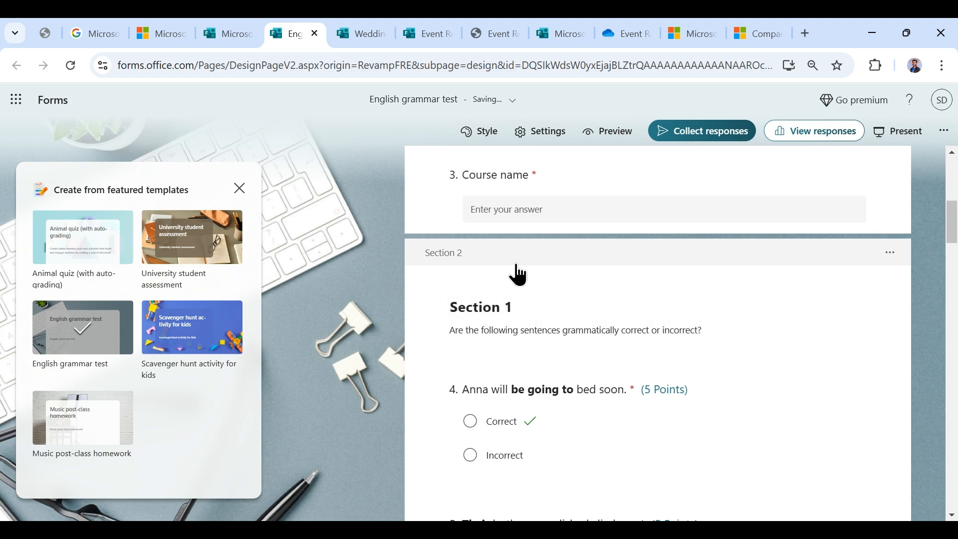
pyautogui.scroll(-3, 524, 349)
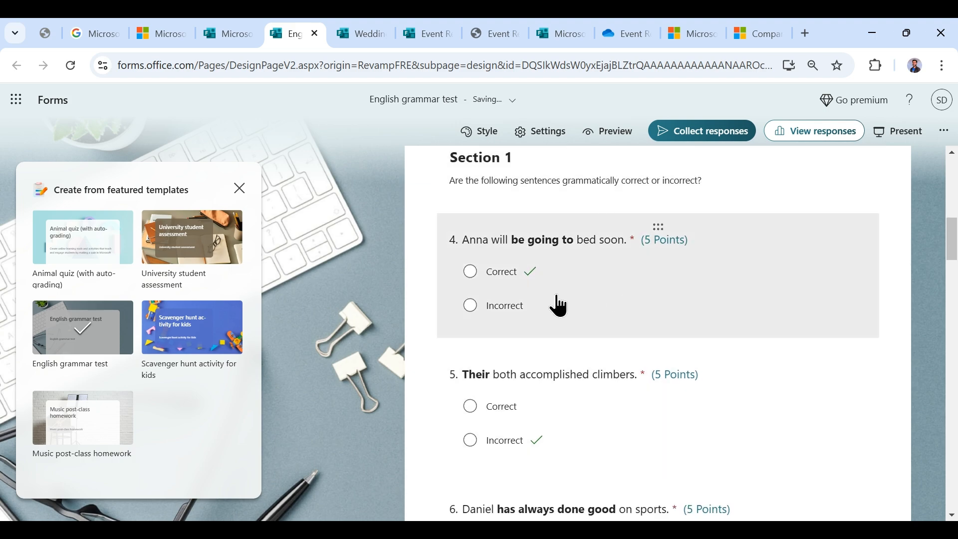
pyautogui.scroll(-15, 553, 350)
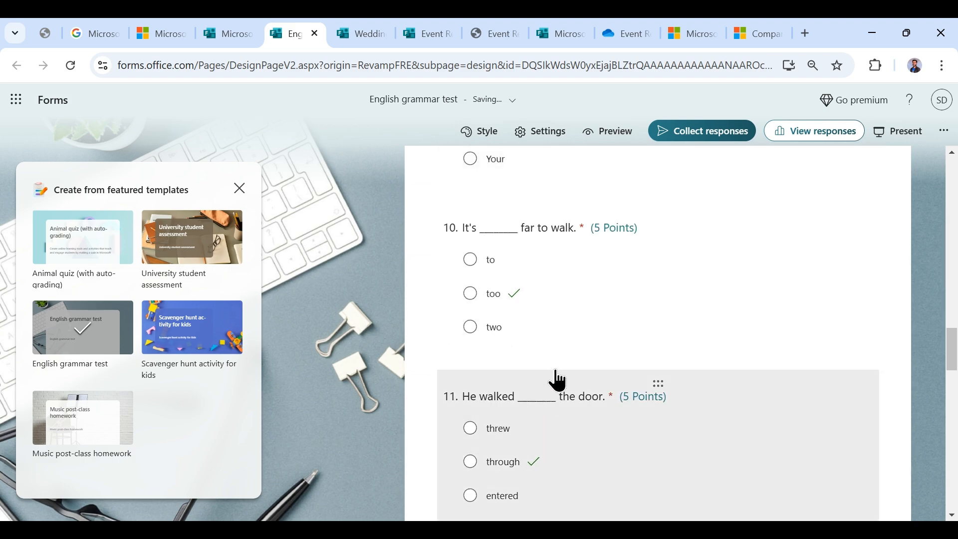
pyautogui.scroll(-20, 558, 381)
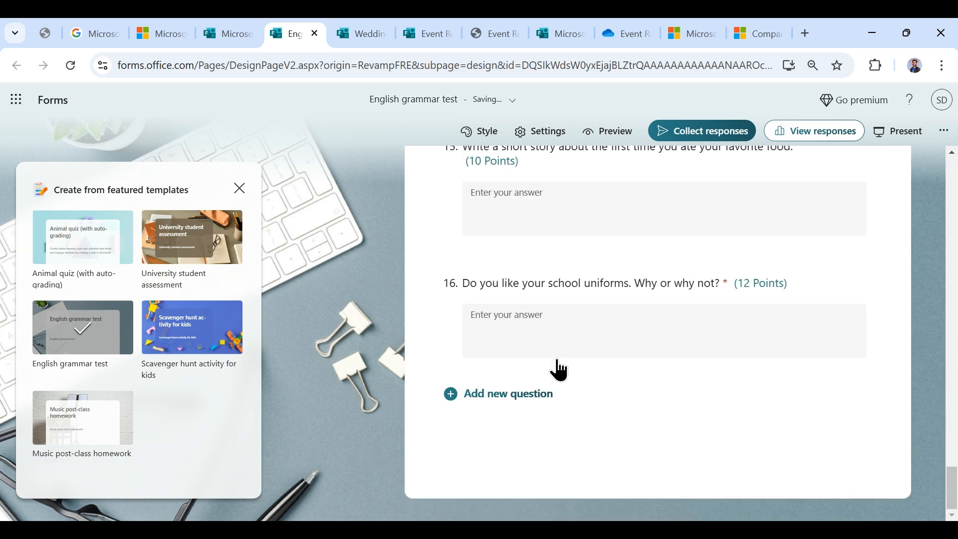
pyautogui.scroll(4, 603, 299)
# - Preview the grammar test in Mobile and Computer layouts, then start a new survey from the welcome page
pyautogui.click(610, 131)
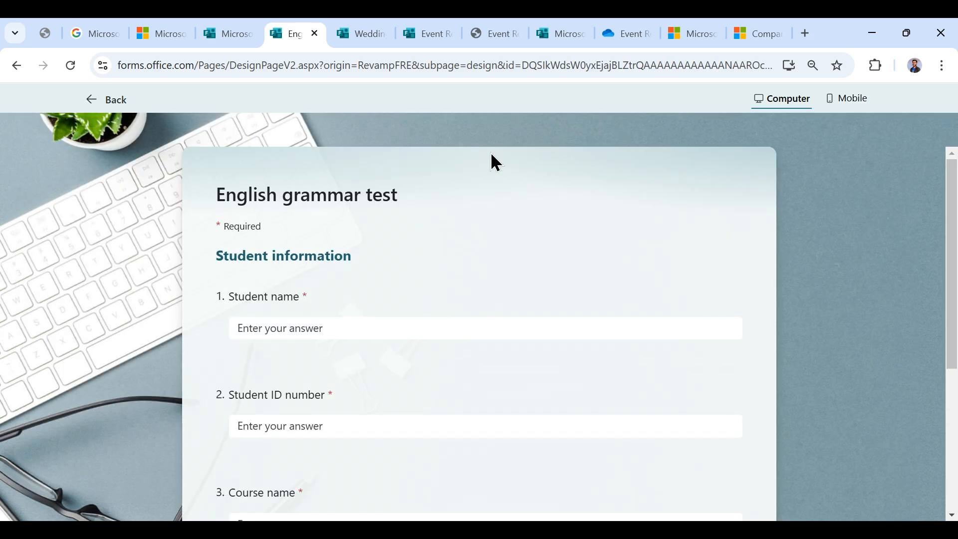
pyautogui.scroll(-5, 467, 221)
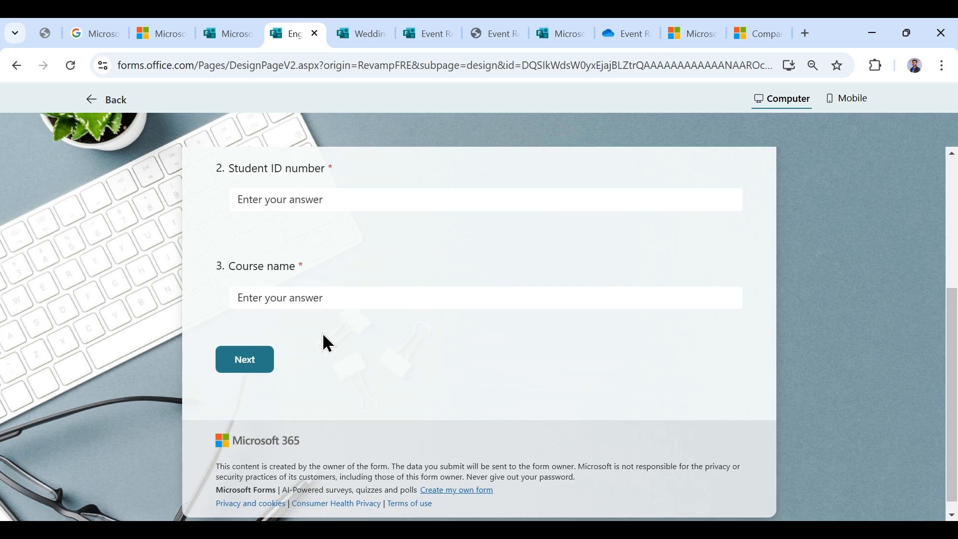
pyautogui.scroll(5, 322, 340)
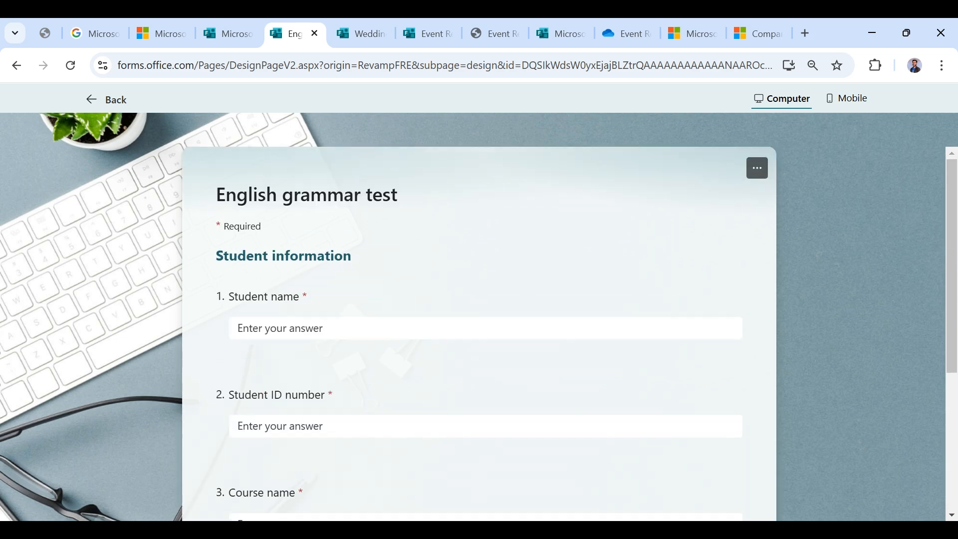
pyautogui.click(848, 99)
pyautogui.scroll(-5, 475, 278)
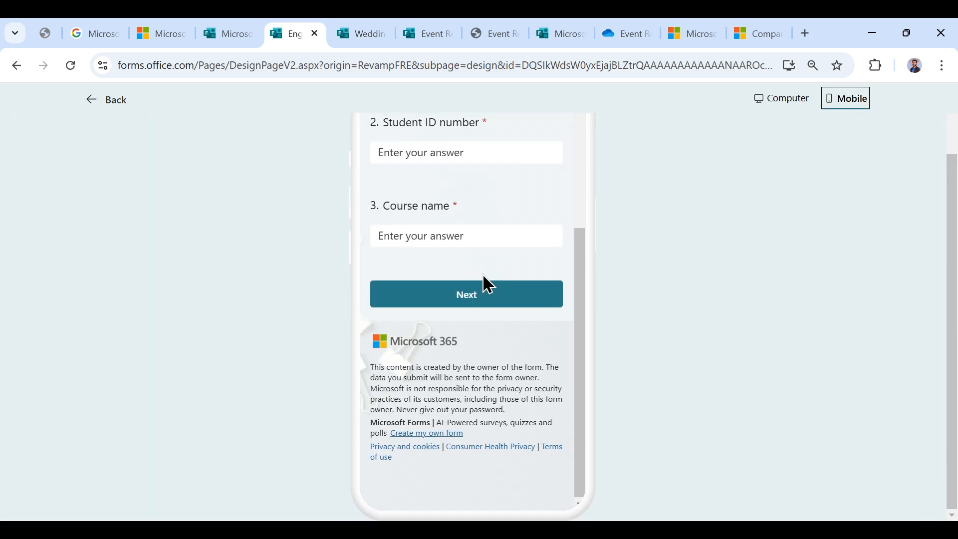
pyautogui.scroll(4, 483, 279)
pyautogui.click(783, 99)
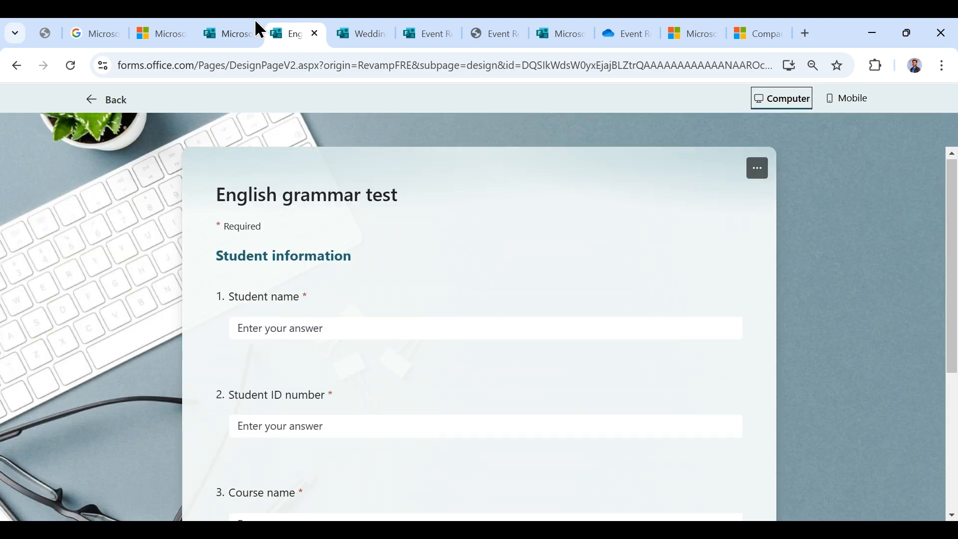
pyautogui.click(256, 22)
pyautogui.click(257, 390)
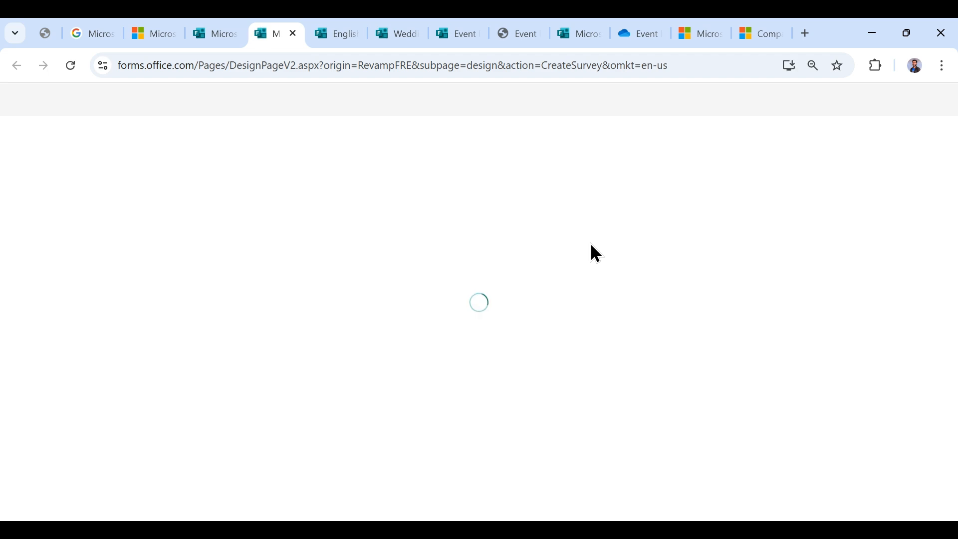
# - Look over the Employee satisfaction survey and open question 1 for editing
pyautogui.scroll(-2, 155, 310)
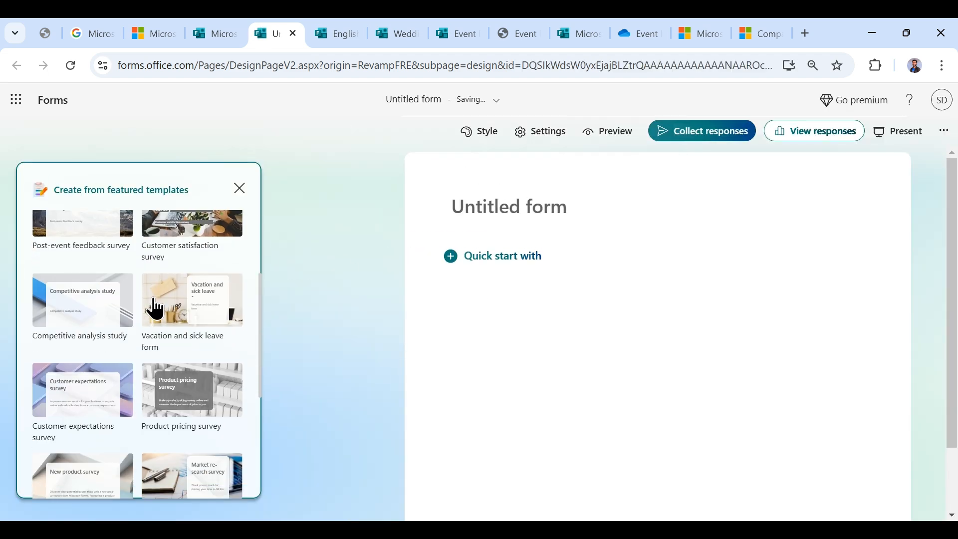
pyautogui.scroll(3, 130, 320)
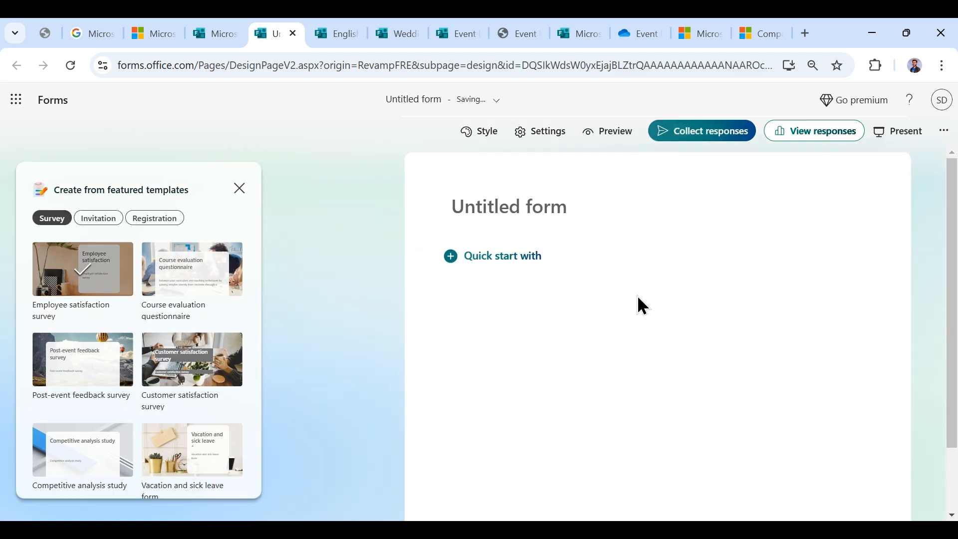
pyautogui.scroll(-15, 759, 342)
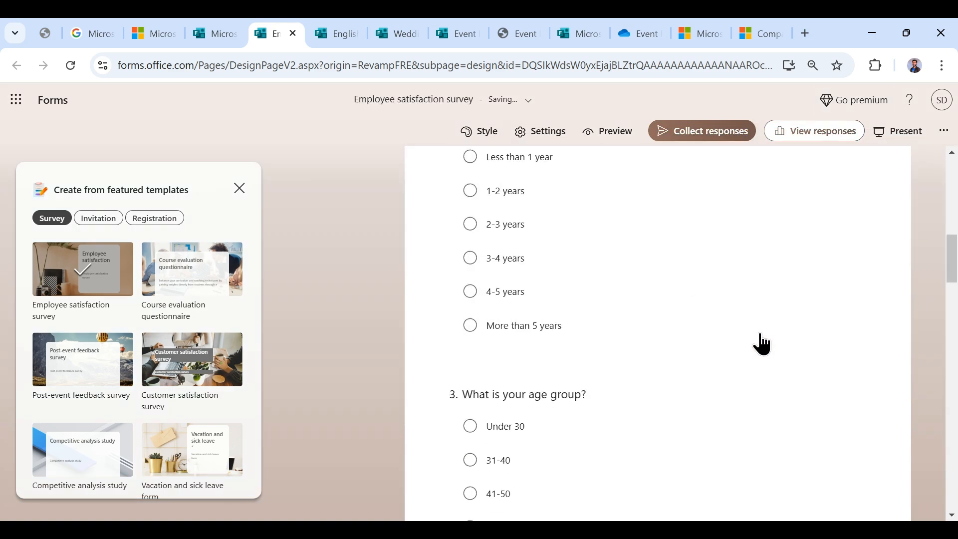
pyautogui.scroll(-5, 657, 342)
pyautogui.scroll(15, 682, 358)
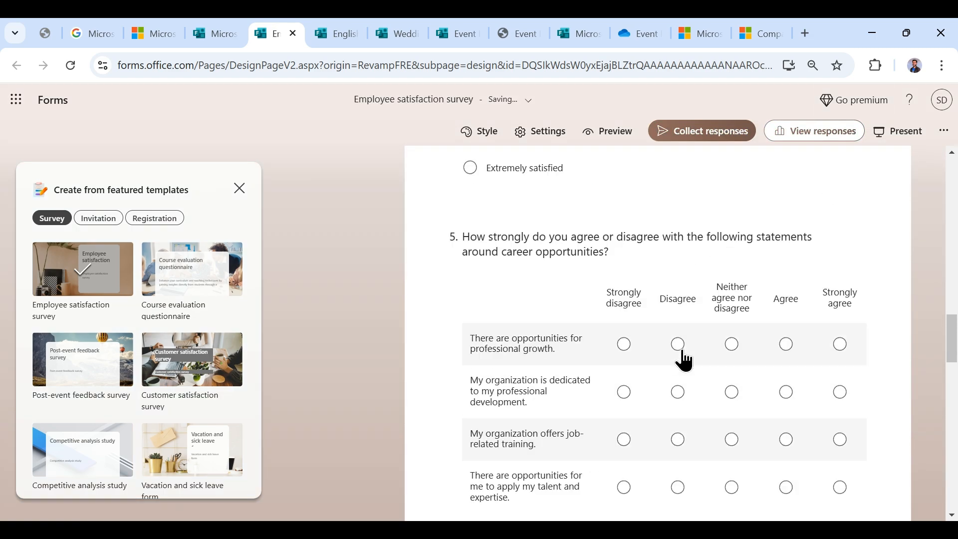
pyautogui.scroll(5, 682, 360)
pyautogui.scroll(-5, 682, 359)
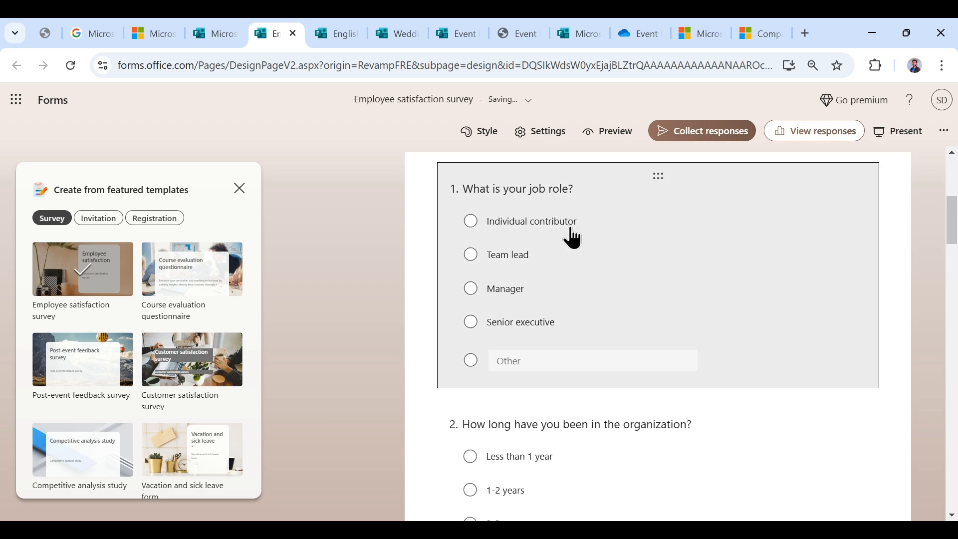
pyautogui.click(694, 238)
# - Add a Text question as question 2 and a Net Promoter Score question as question 3
pyautogui.scroll(-5, 653, 342)
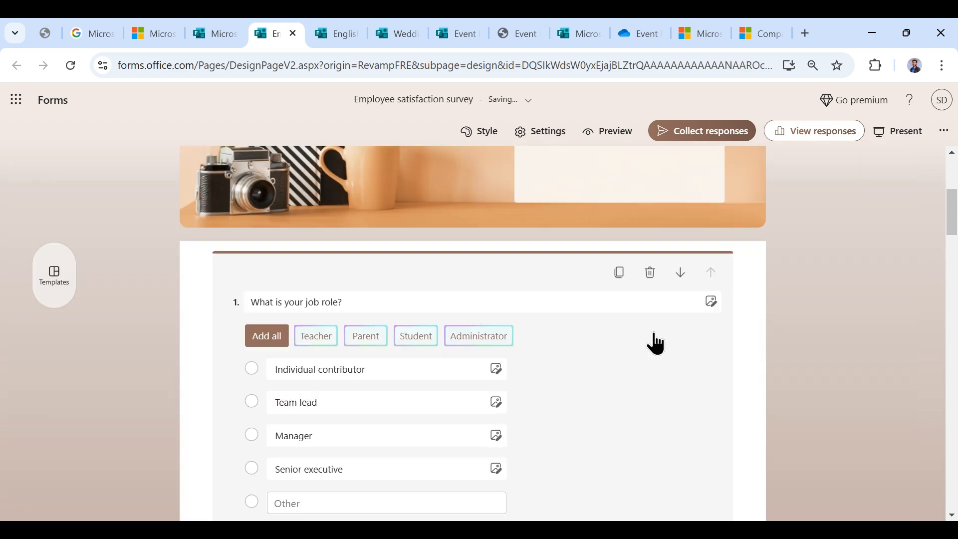
pyautogui.click(319, 394)
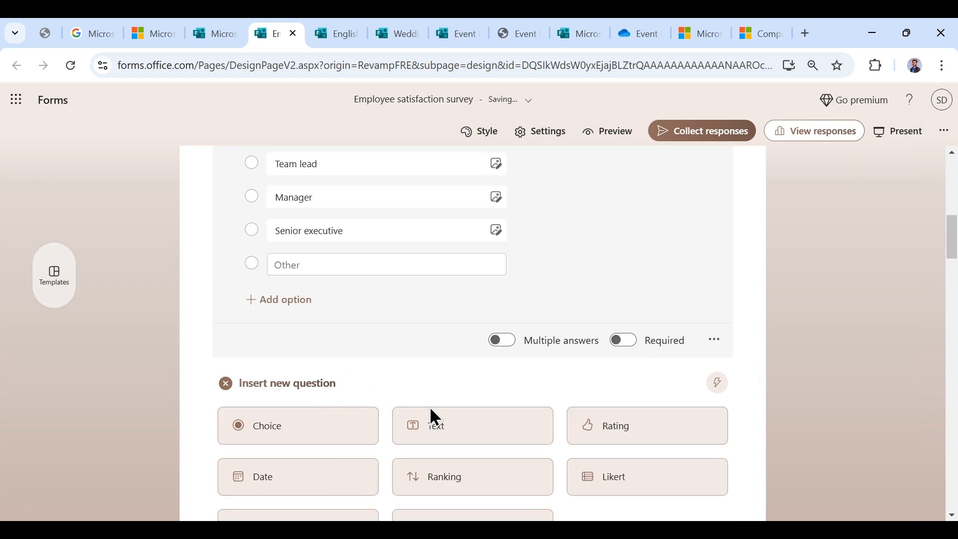
pyautogui.click(464, 292)
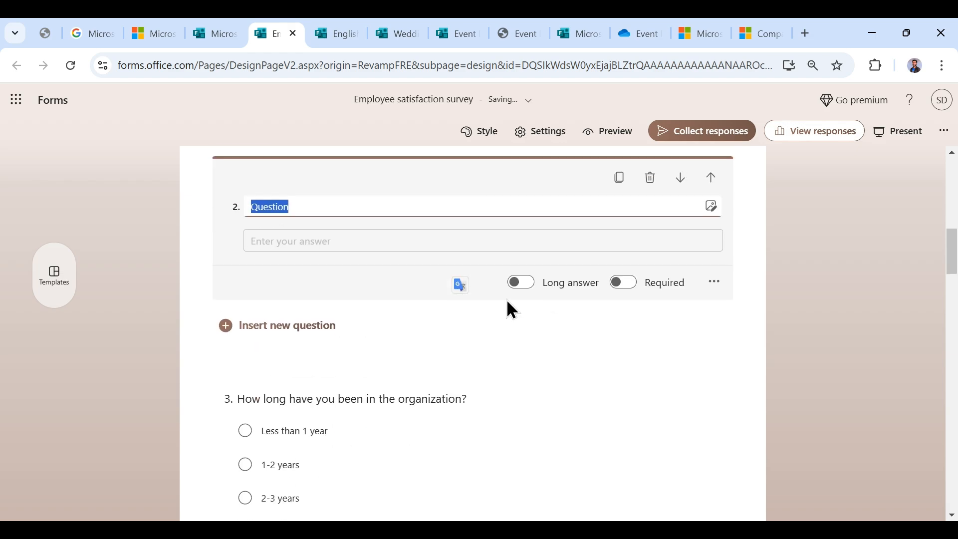
pyautogui.click(313, 336)
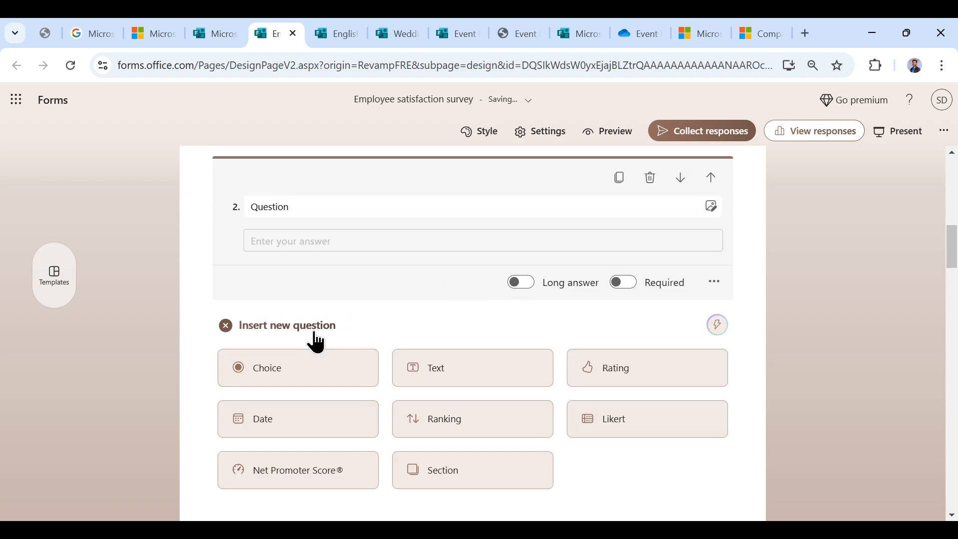
pyautogui.click(332, 336)
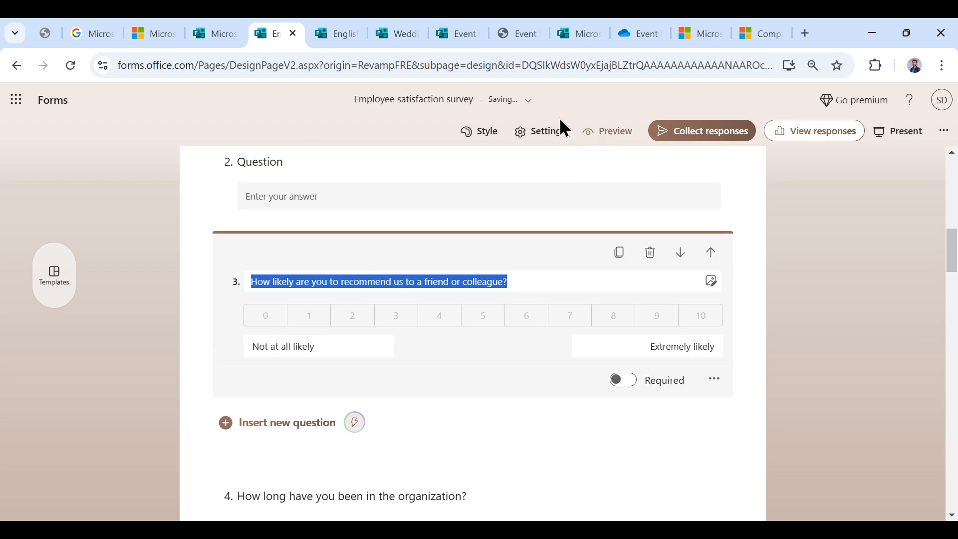
# - Preview the survey, start it and pick 4 on the recommendation scale, then return to the welcome page
pyautogui.click(594, 131)
pyautogui.scroll(-2, 524, 190)
pyautogui.click(585, 387)
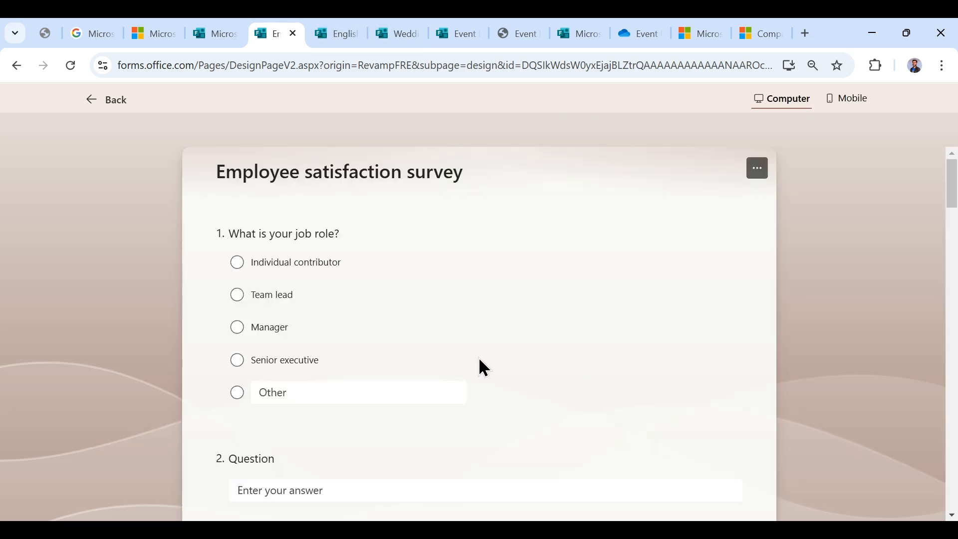
pyautogui.scroll(-5, 478, 357)
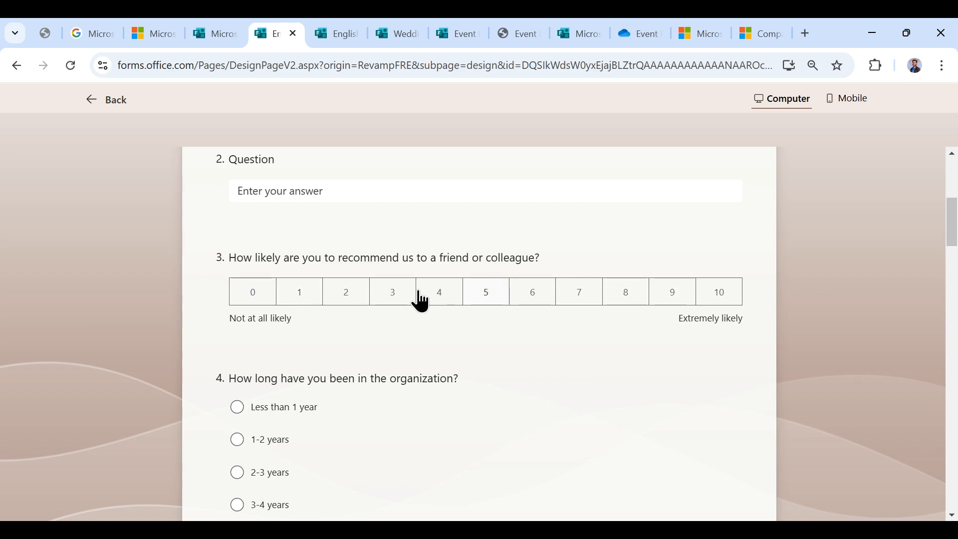
pyautogui.click(449, 298)
pyautogui.scroll(5, 458, 295)
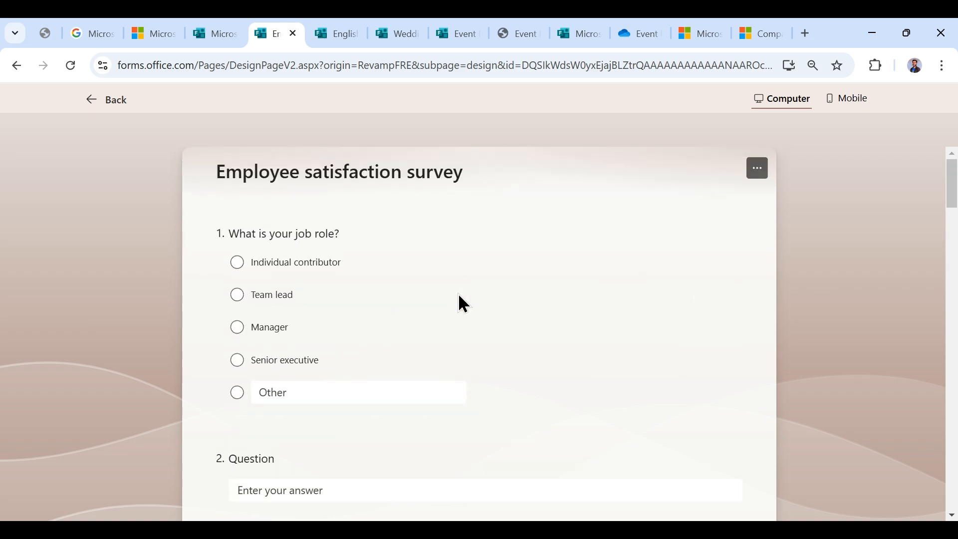
pyautogui.click(230, 31)
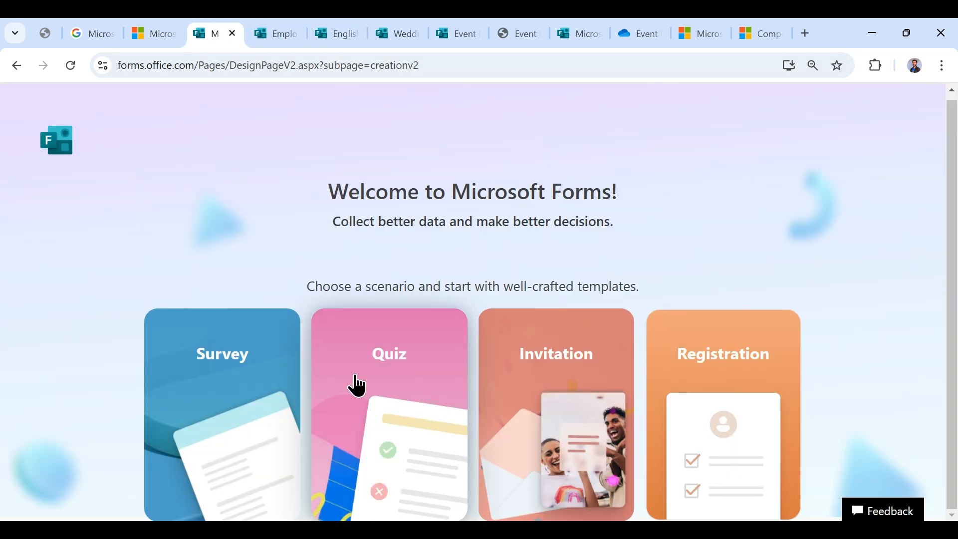
# - From the Forms home page, browse the trending and category templates in the Template gallery, then go back
pyautogui.click(605, 22)
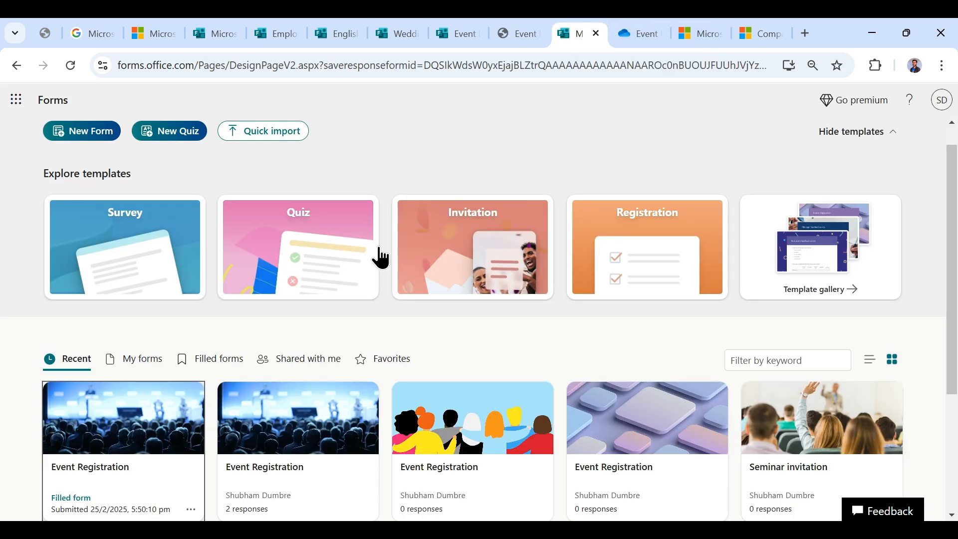
pyautogui.click(811, 294)
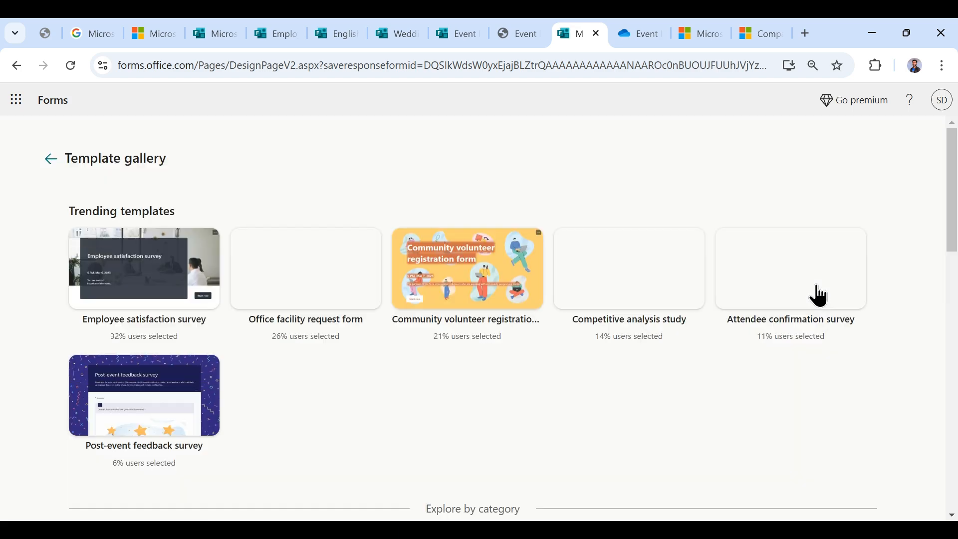
pyautogui.scroll(-5, 601, 399)
pyautogui.scroll(-9, 603, 402)
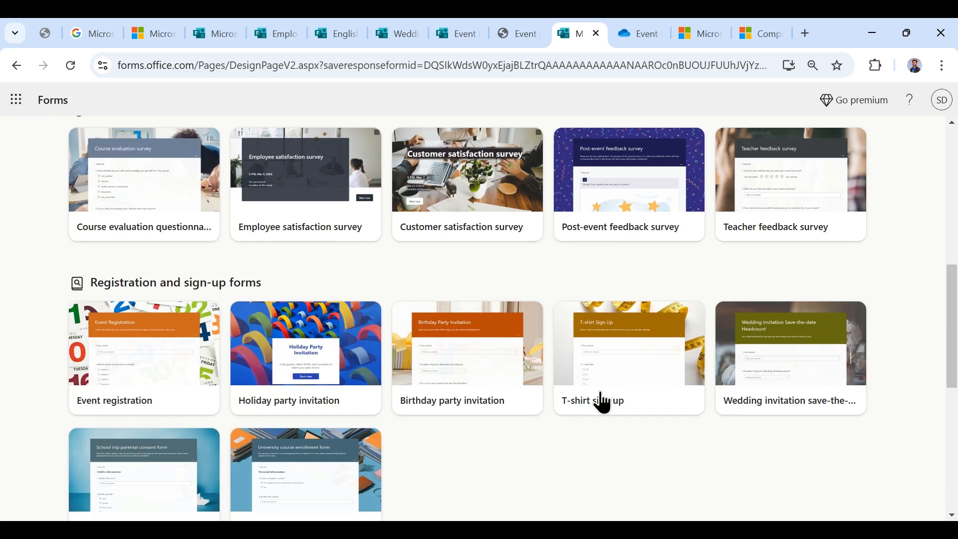
pyautogui.scroll(5, 603, 402)
pyautogui.scroll(6, 602, 402)
pyautogui.scroll(3, 601, 400)
pyautogui.scroll(-14, 602, 399)
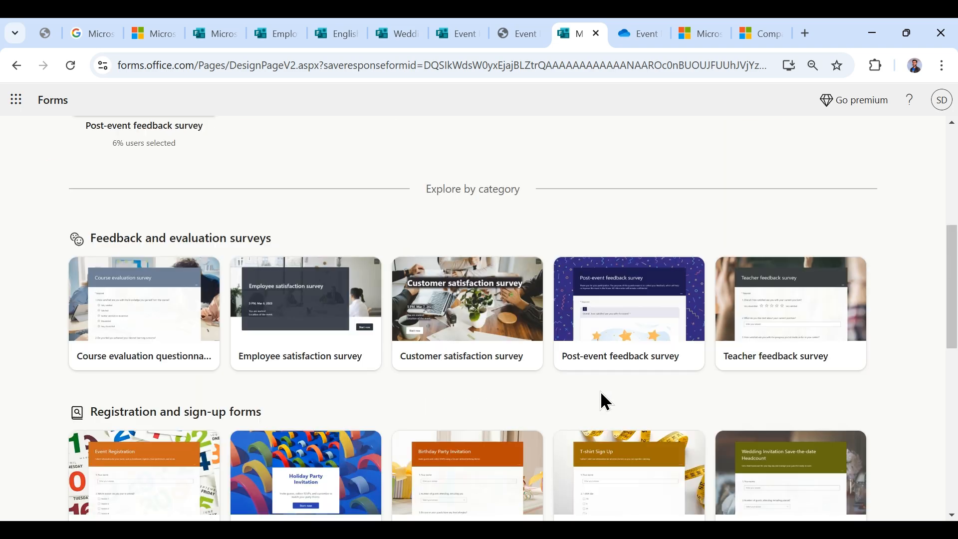
pyautogui.scroll(14, 697, 368)
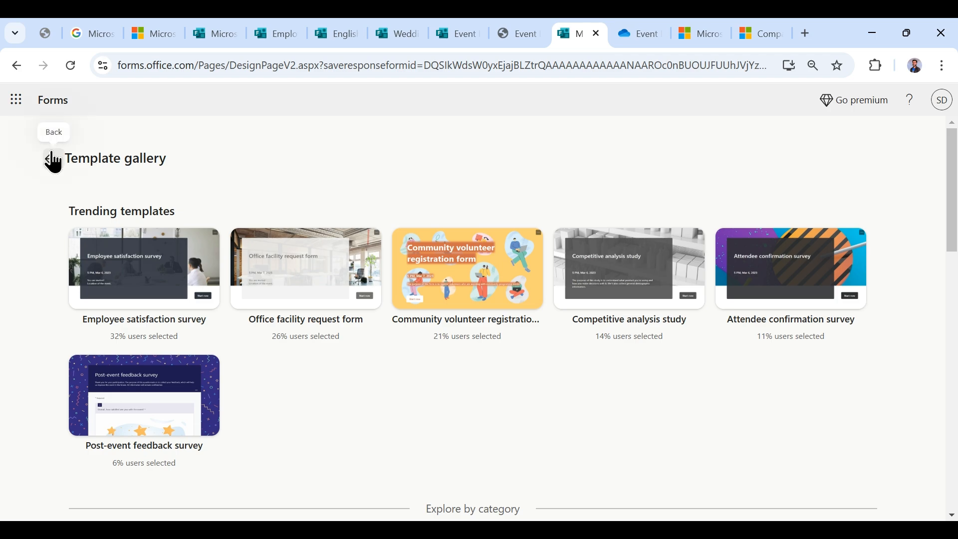
pyautogui.click(51, 159)
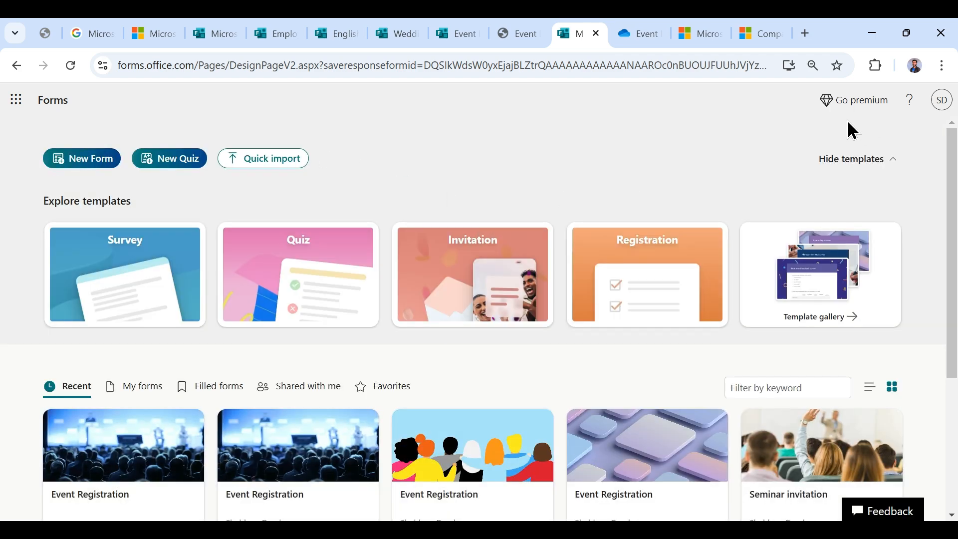
pyautogui.click(843, 106)
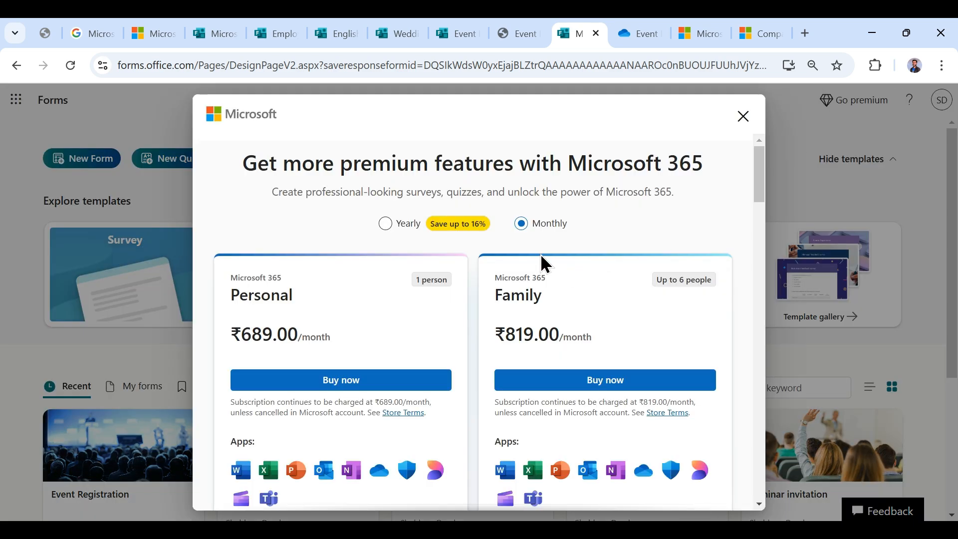
pyautogui.scroll(-1, 482, 259)
pyautogui.scroll(1, 477, 267)
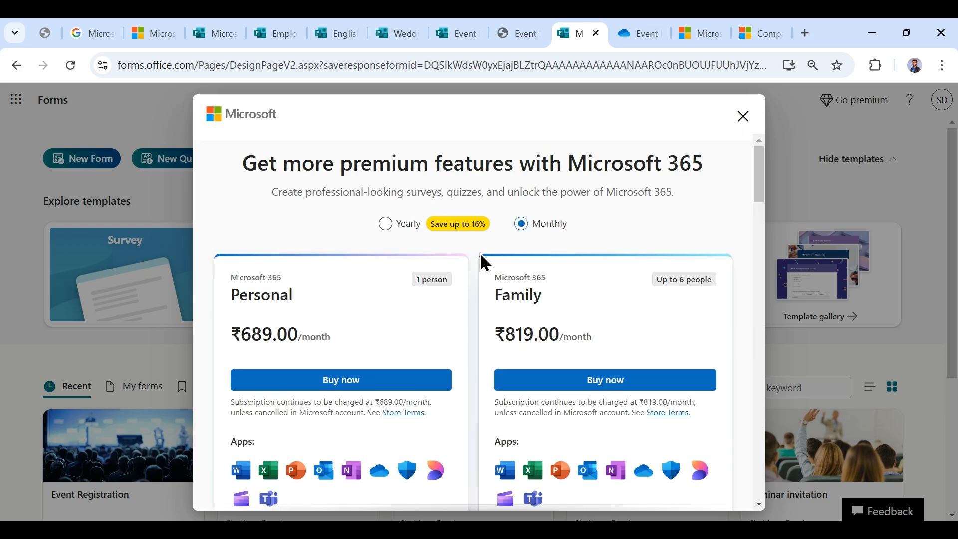
pyautogui.scroll(-1, 480, 252)
pyautogui.scroll(-10, 482, 260)
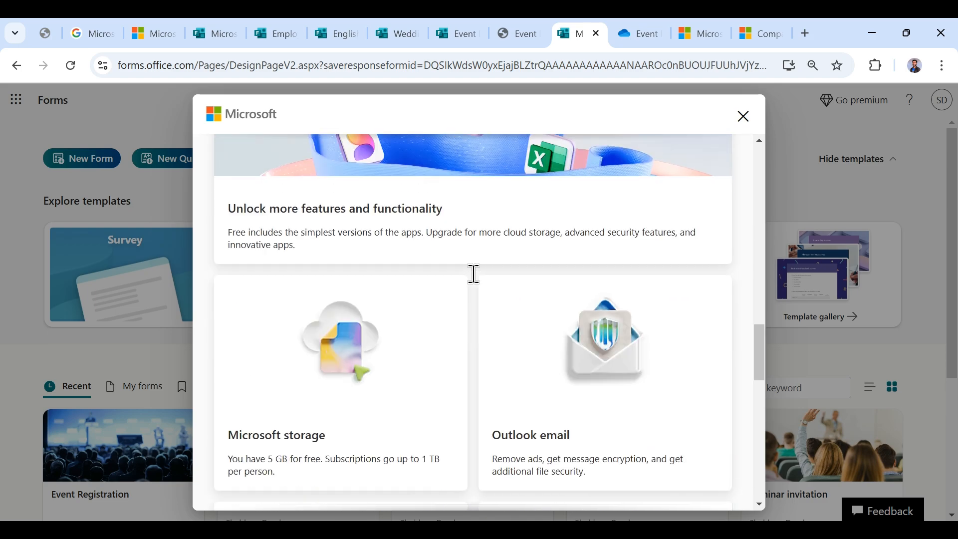
pyautogui.scroll(-5, 480, 293)
pyautogui.scroll(12, 480, 295)
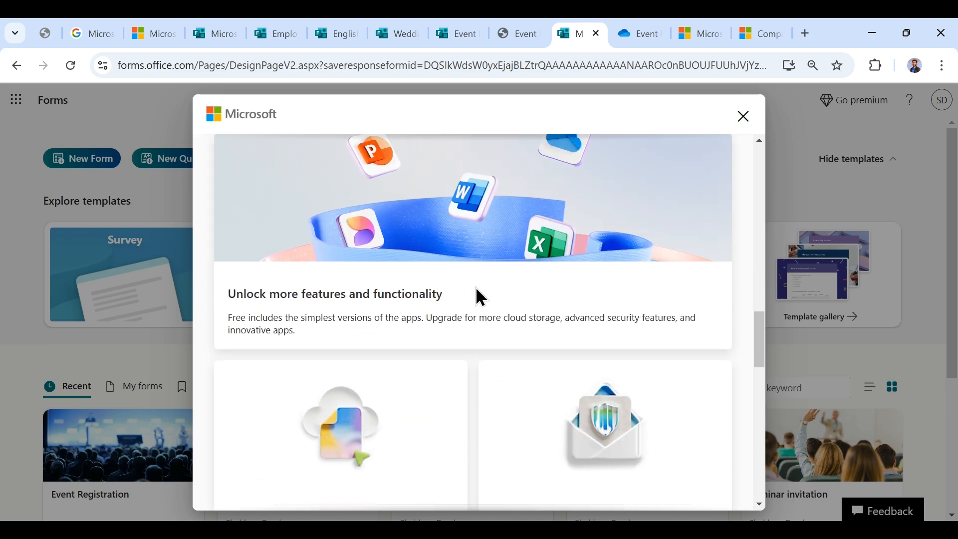
pyautogui.scroll(5, 480, 297)
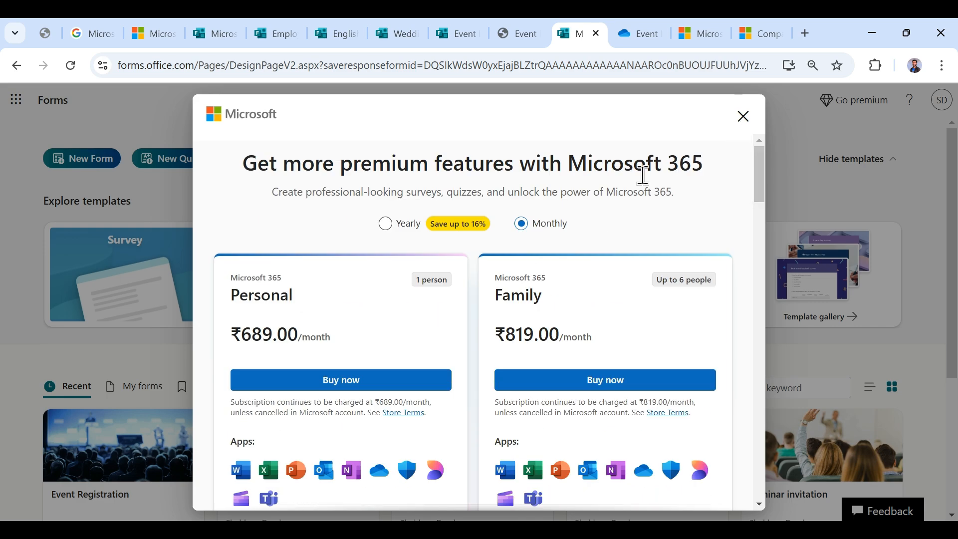
pyautogui.scroll(-3, 507, 256)
pyautogui.scroll(3, 506, 256)
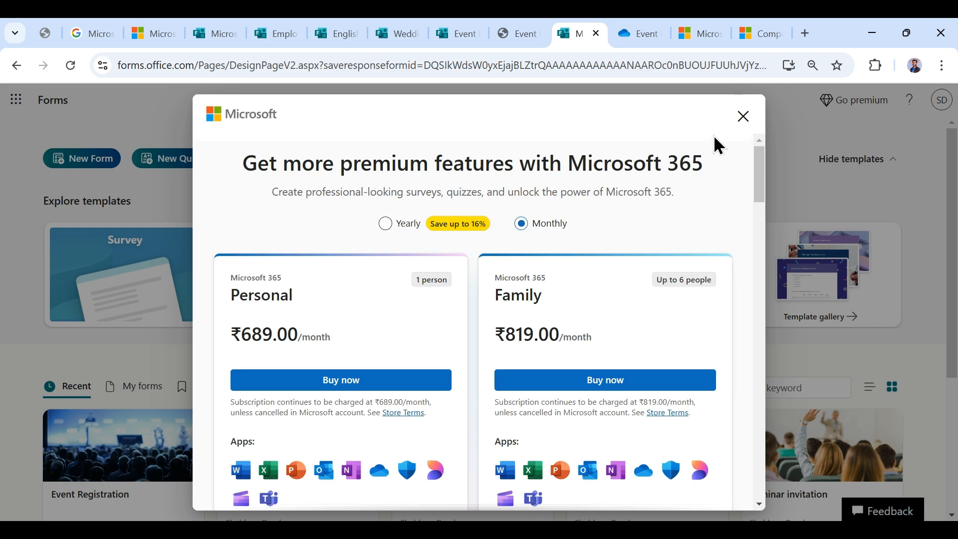
pyautogui.click(743, 116)
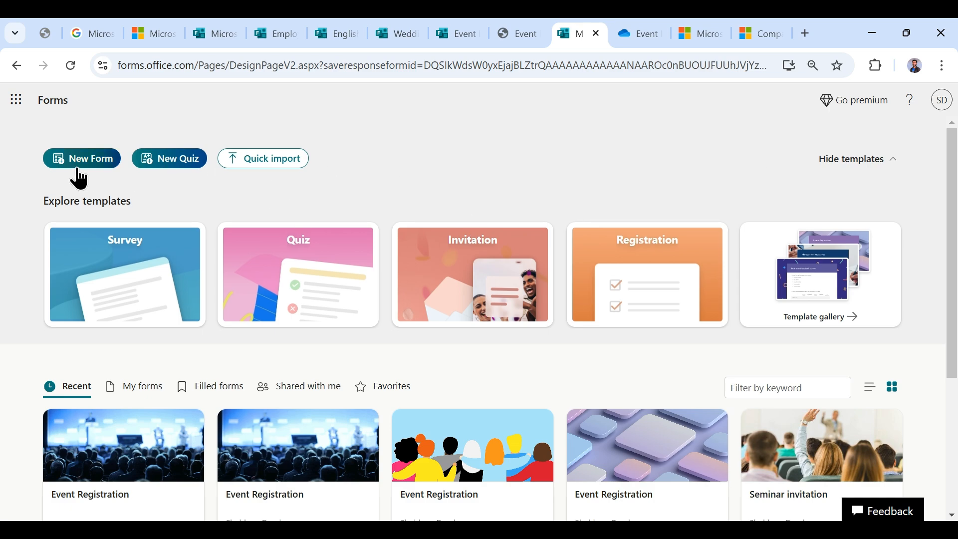
pyautogui.scroll(-4, 704, 294)
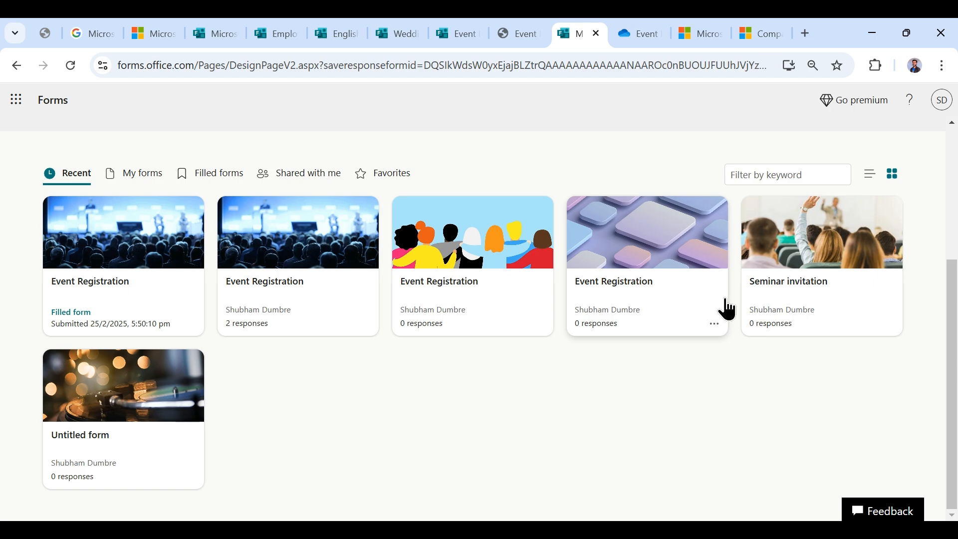
pyautogui.scroll(4, 513, 389)
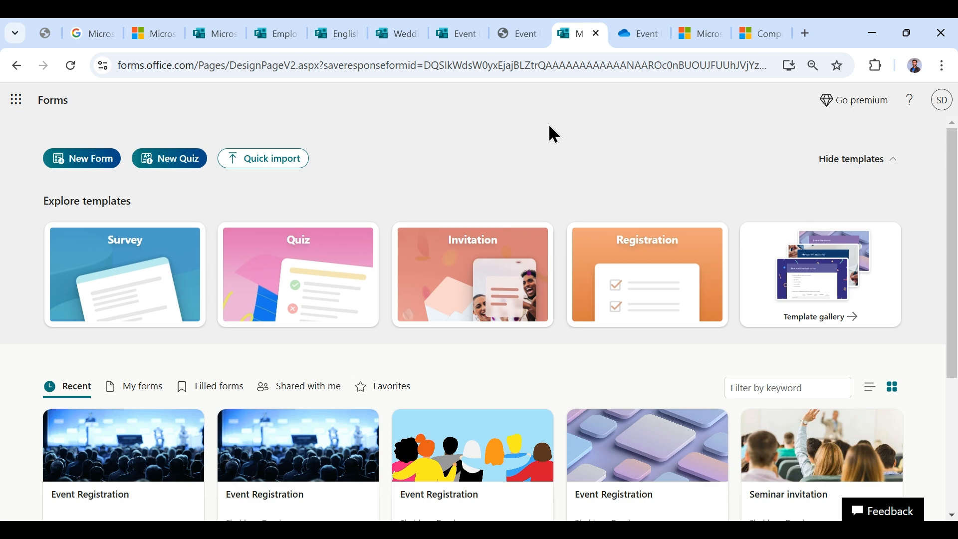
# - Switch to the Microsoft 365 tab showing the Microsoft Forms product page with sign-in and free-trial options
pyautogui.click(167, 25)
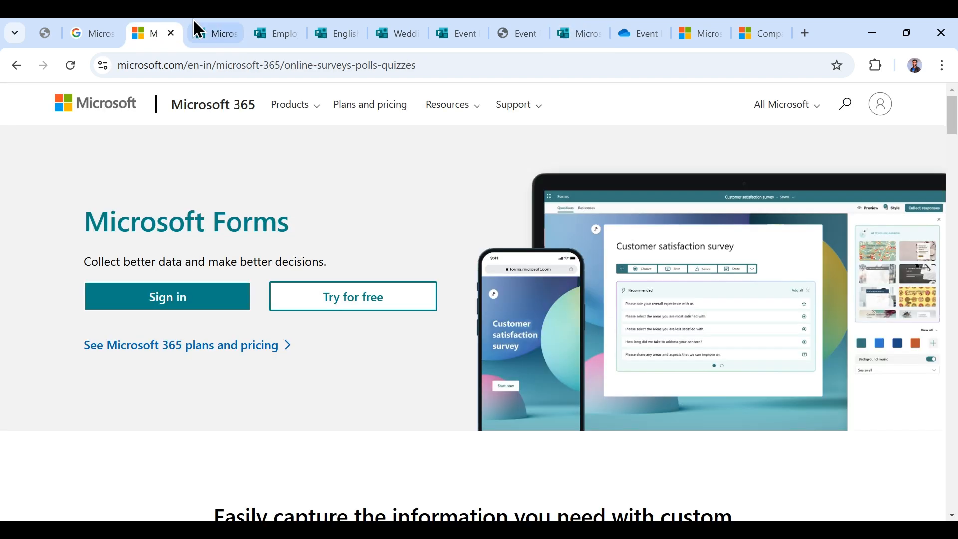